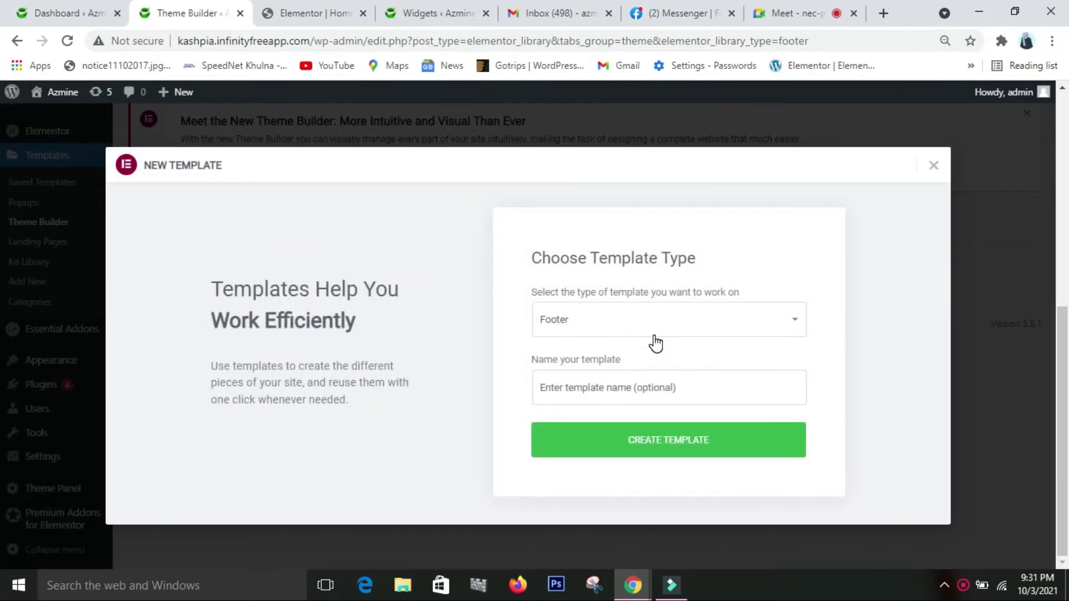
- Name the new footer template "footer1" and create it
left_click(594, 389)
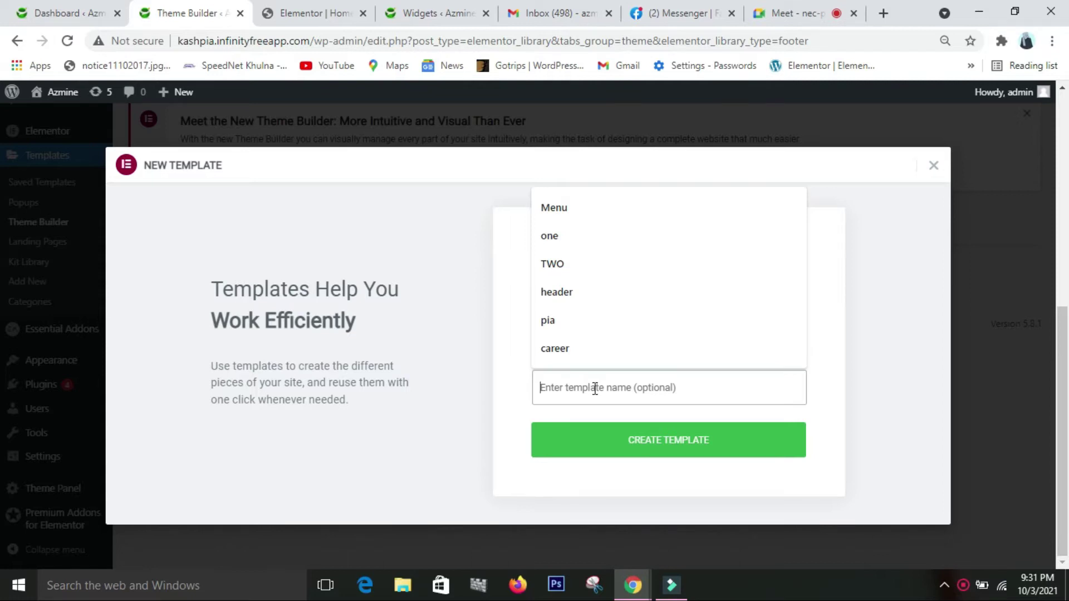
type("footer")
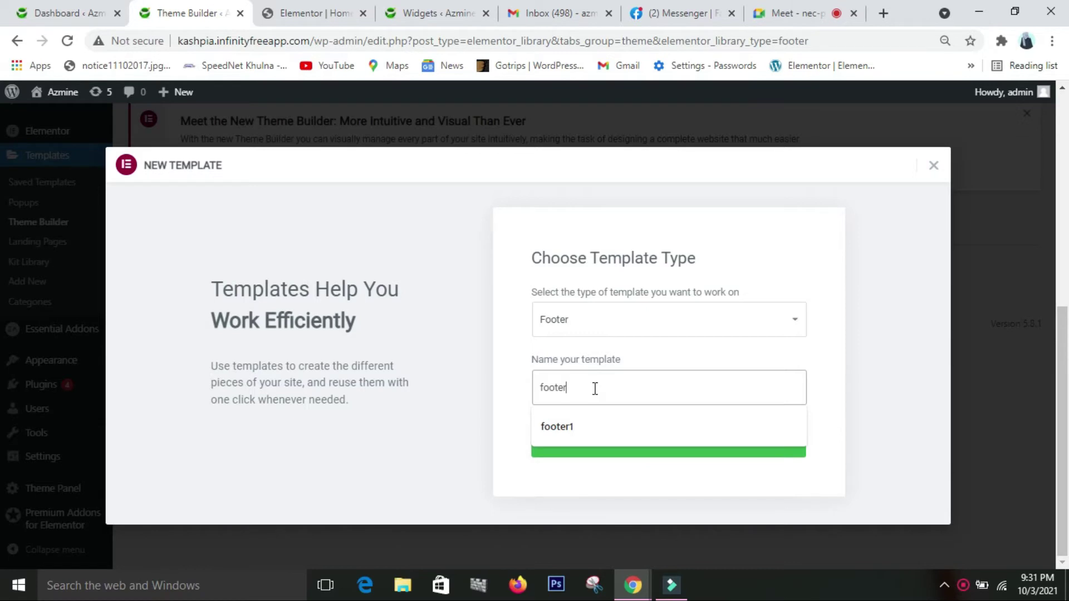
type("1")
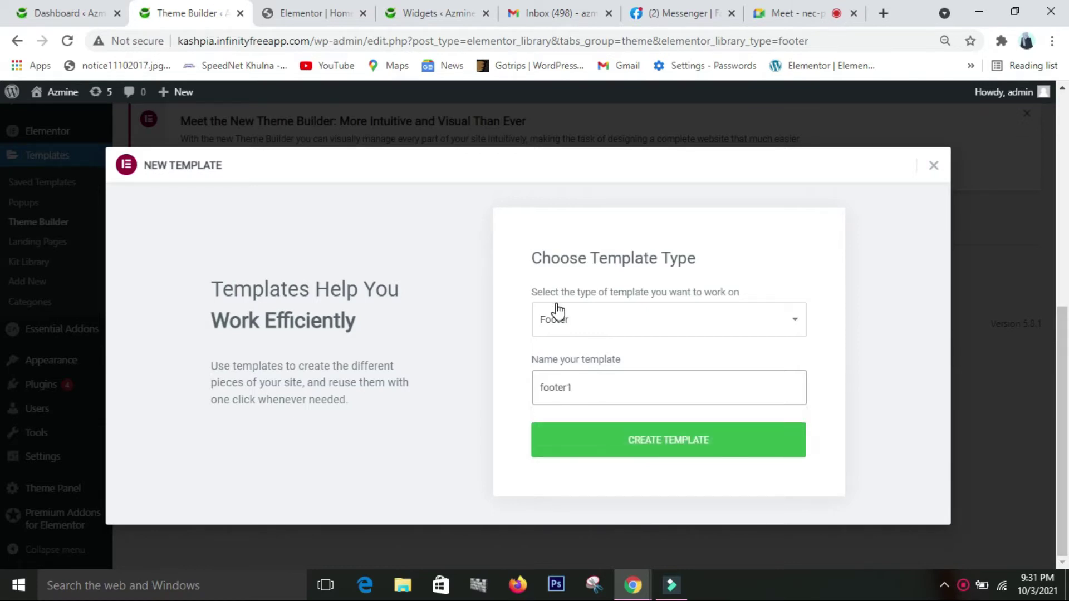
left_click(690, 452)
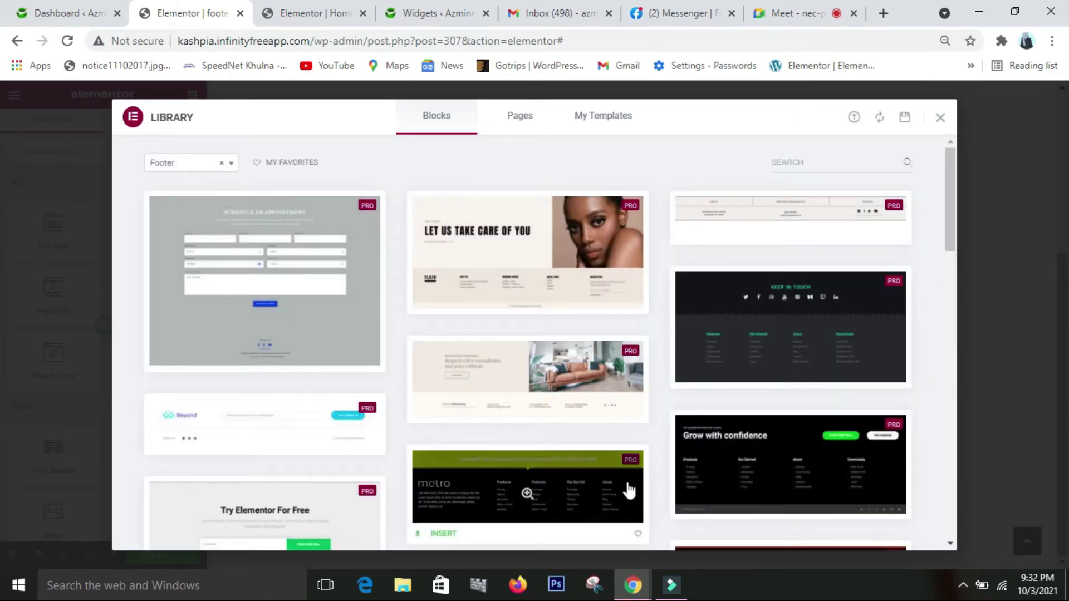
- Browse the ready-made footer blocks in the template library to review the available designs
mouse_move(806, 270)
scroll(806, 365, "down", 6)
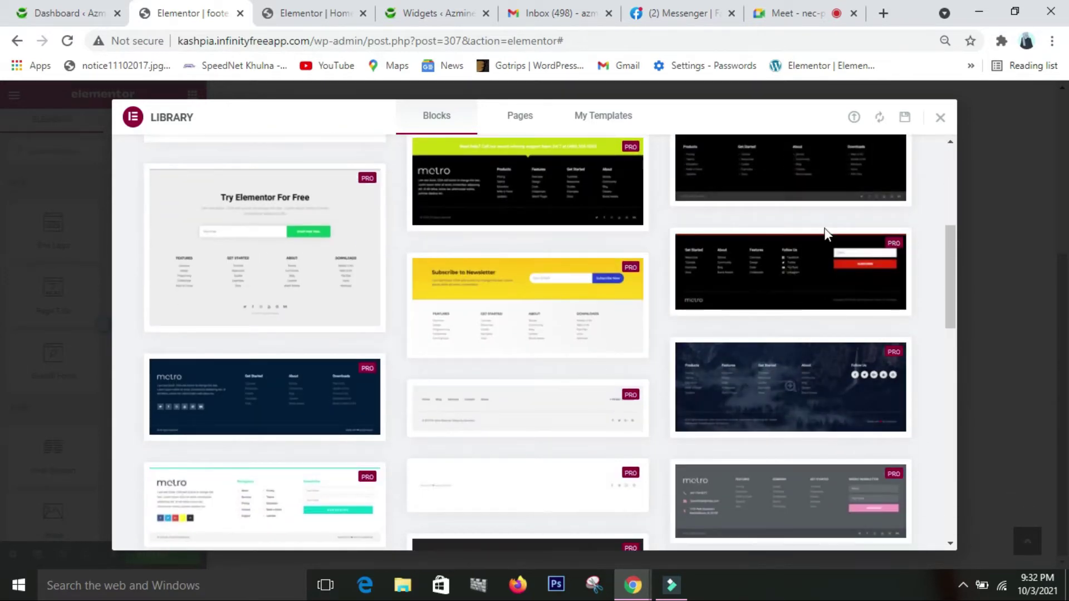
scroll(793, 320, "down", 4)
scroll(793, 315, "down", 3)
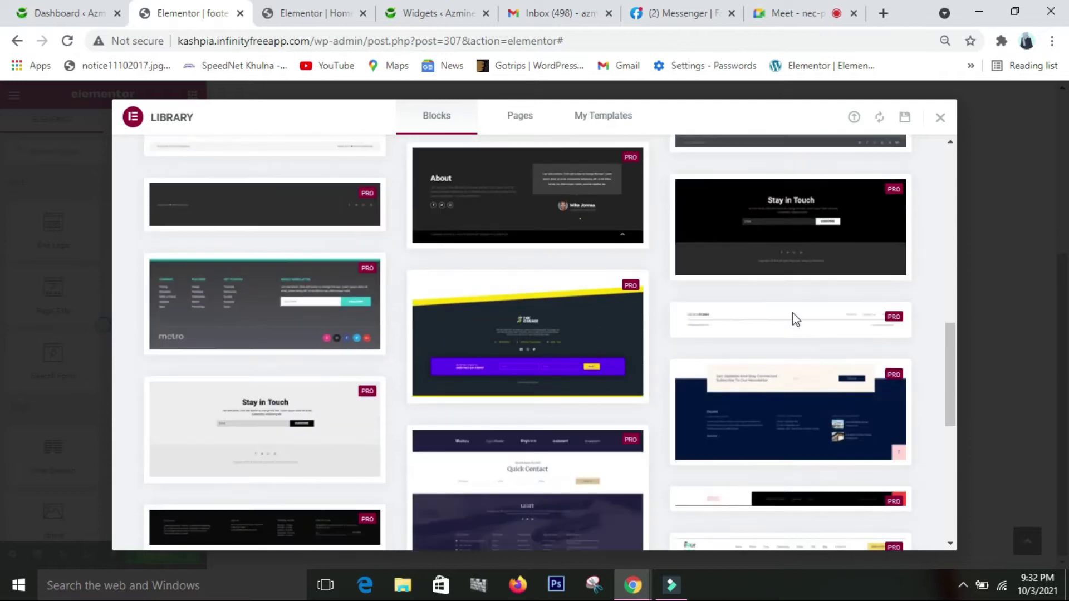
mouse_move(274, 325)
scroll(529, 395, "down", 3)
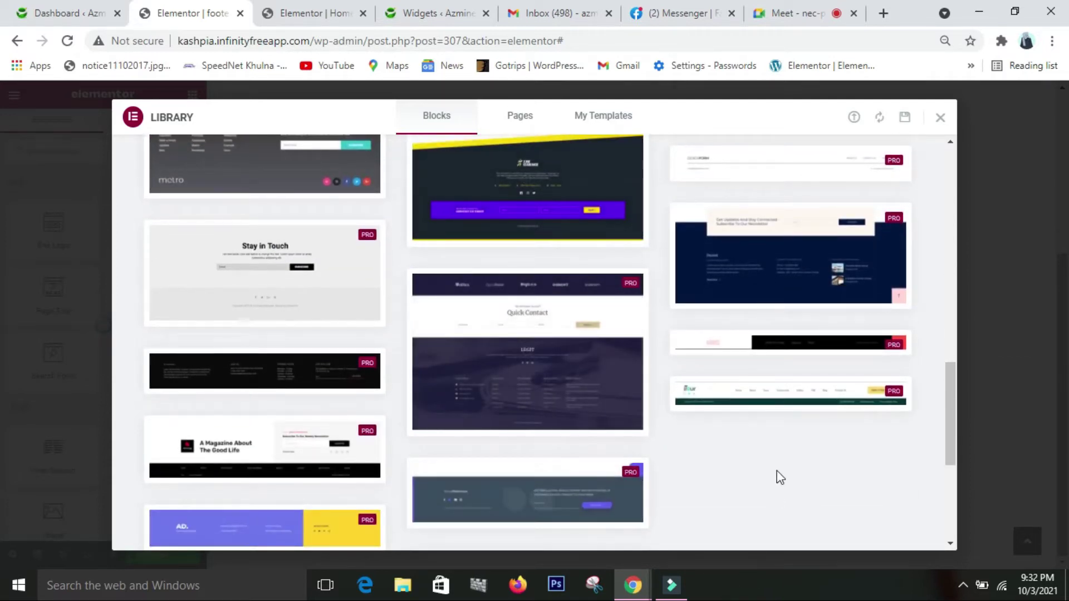
scroll(777, 473, "down", 3)
scroll(777, 470, "down", 2)
scroll(777, 470, "up", 4)
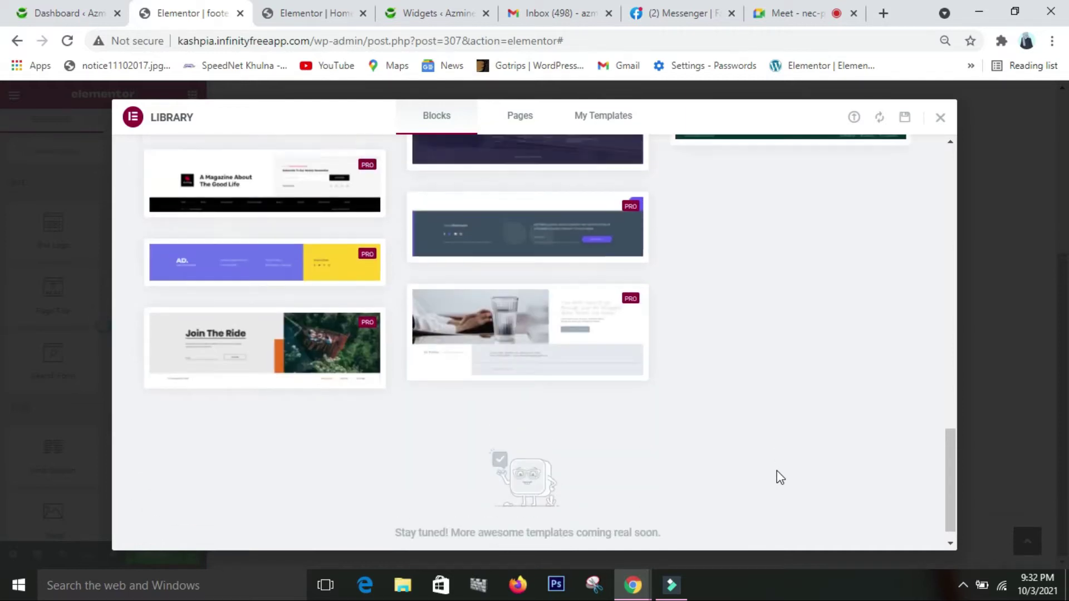
scroll(777, 470, "up", 8)
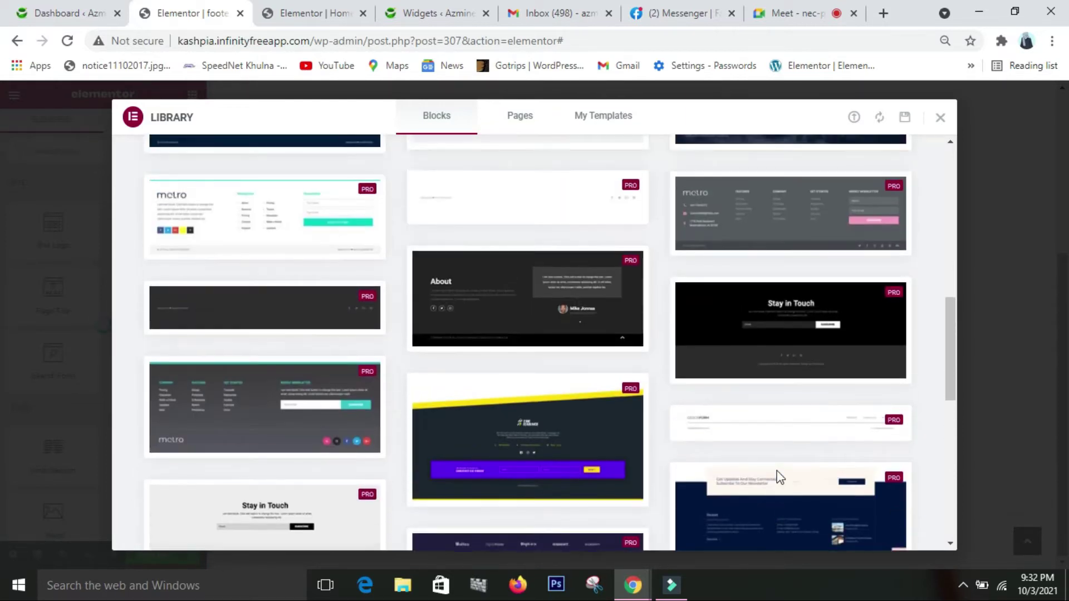
scroll(778, 478, "up", 7)
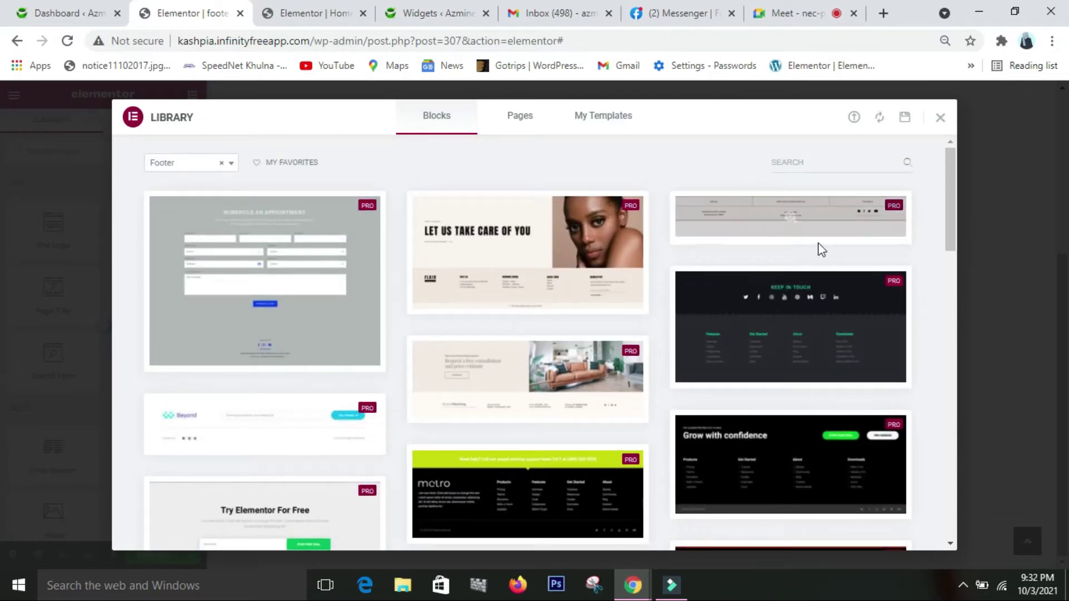
- Look through the full-page templates in the library, and close the library without inserting one
left_click(534, 123)
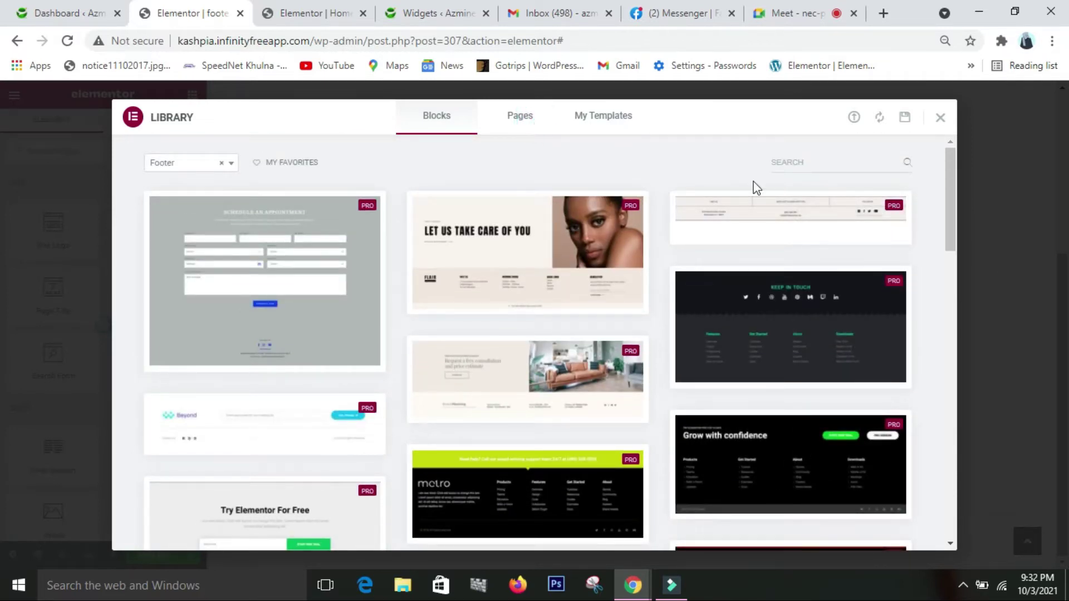
scroll(595, 293, "down", 12)
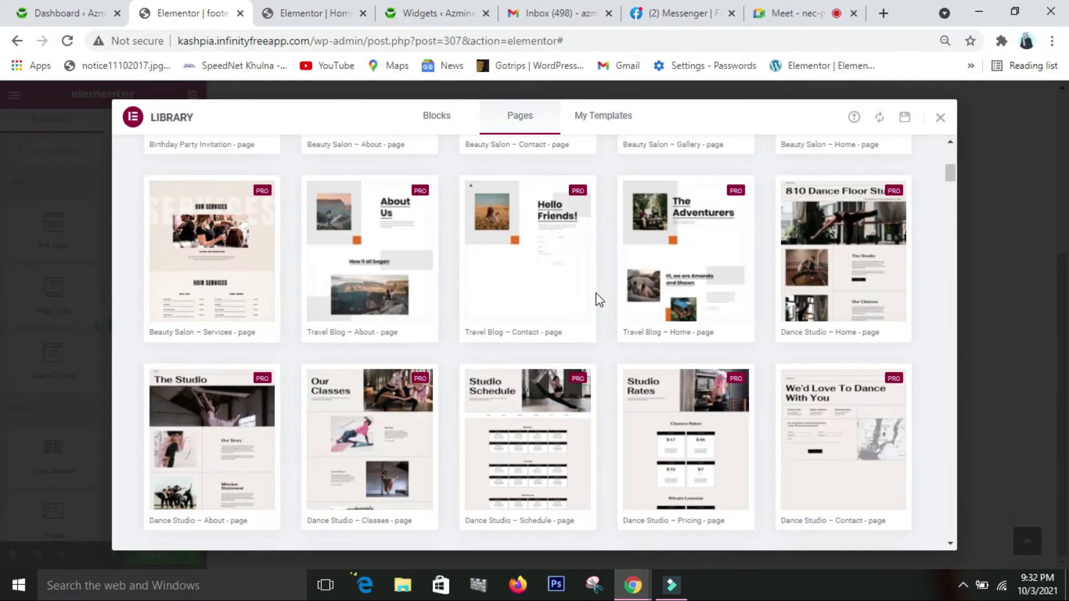
scroll(595, 293, "down", 15)
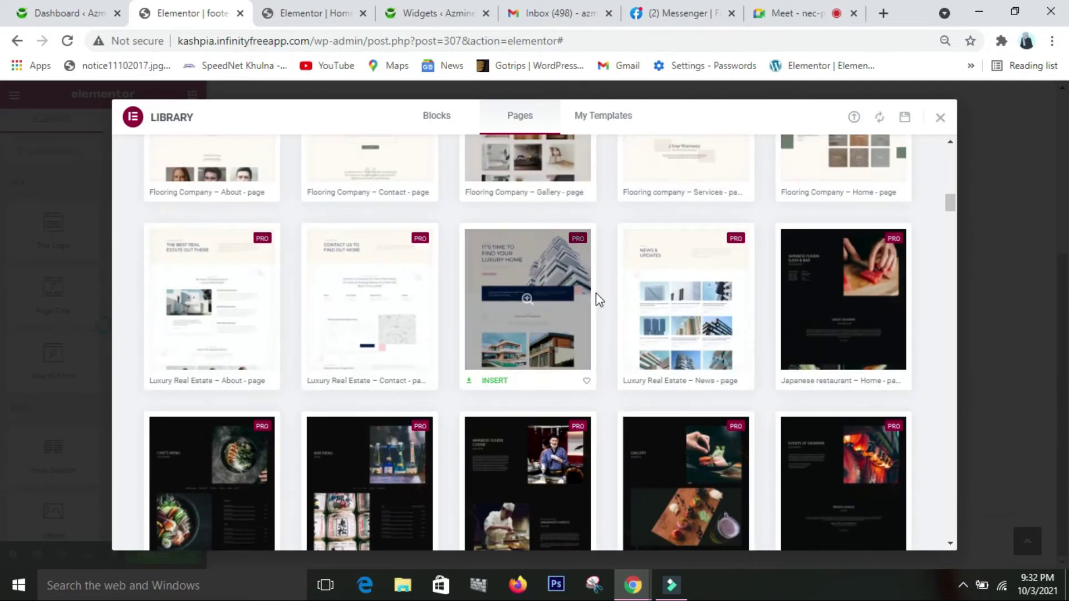
scroll(595, 292, "up", 15)
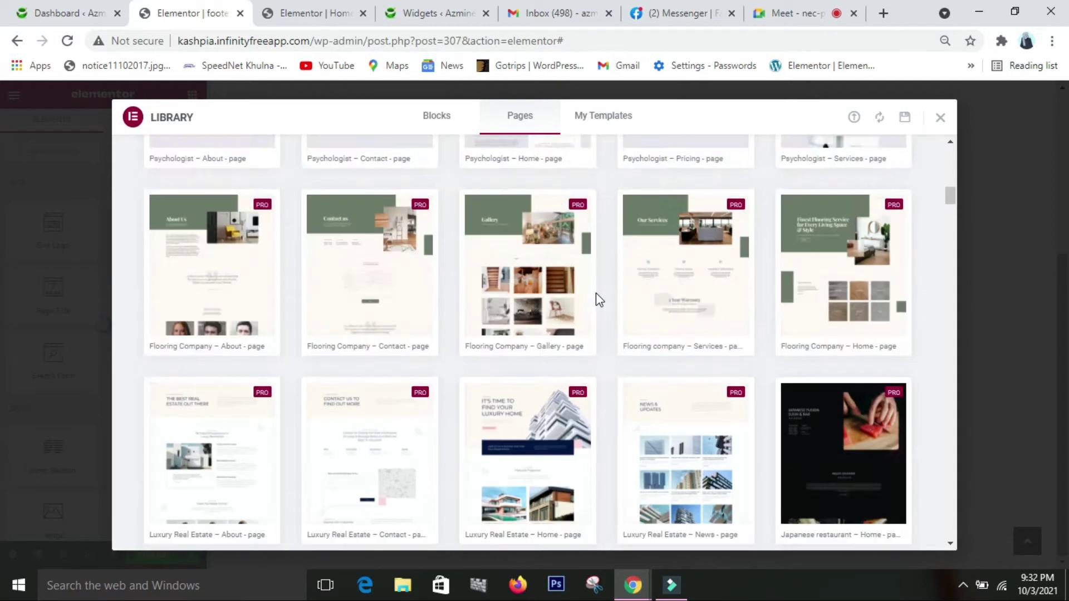
left_click(941, 119)
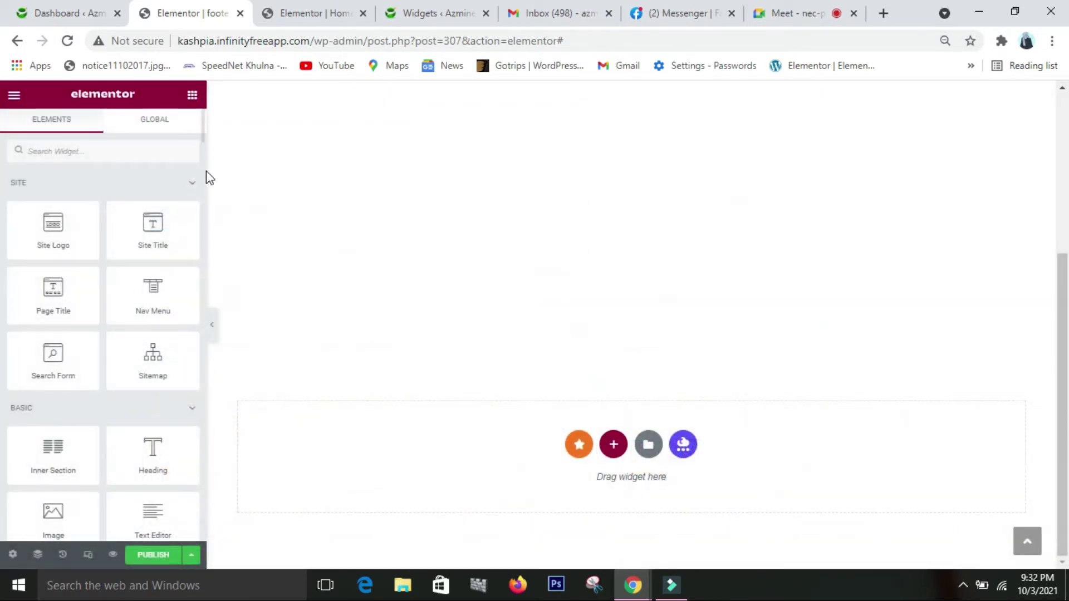
- Add a single-column section to the footer and set its content width to Full Width
scroll(421, 304, "down", 2)
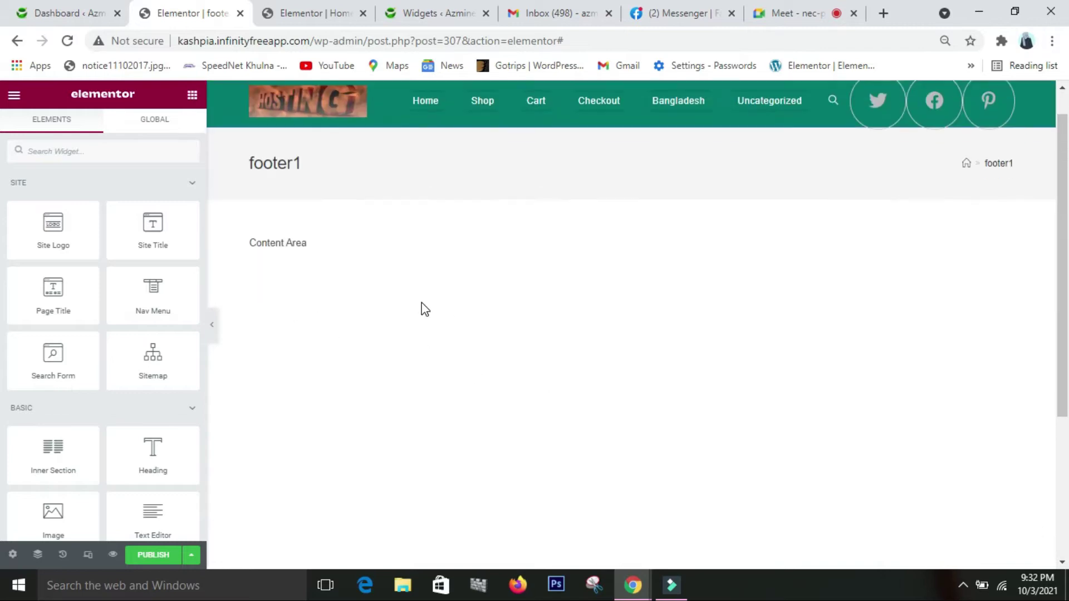
scroll(423, 312, "down", 5)
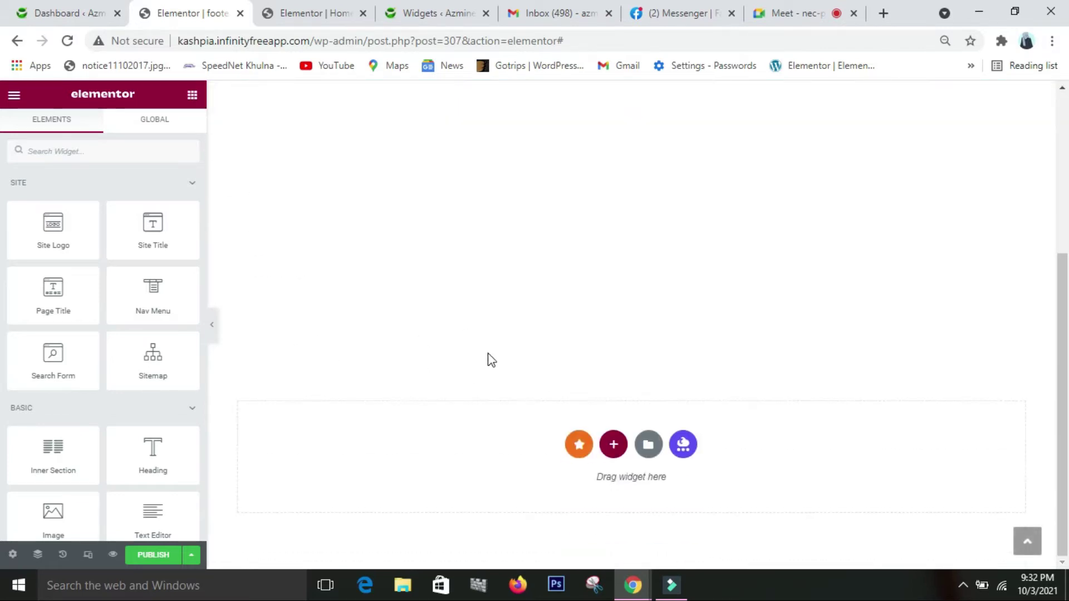
left_click(615, 454)
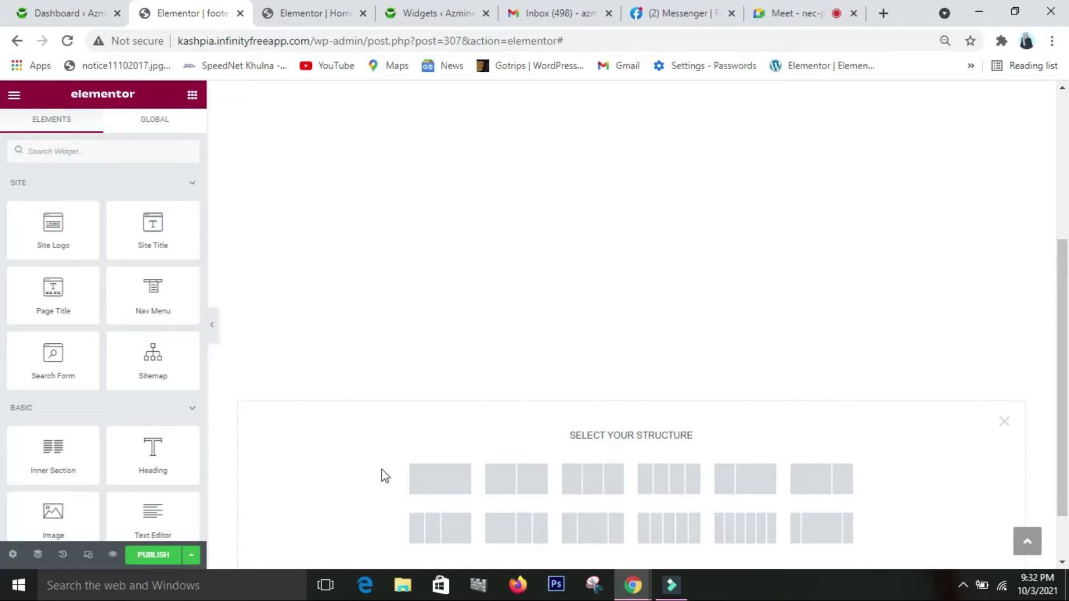
left_click(415, 477)
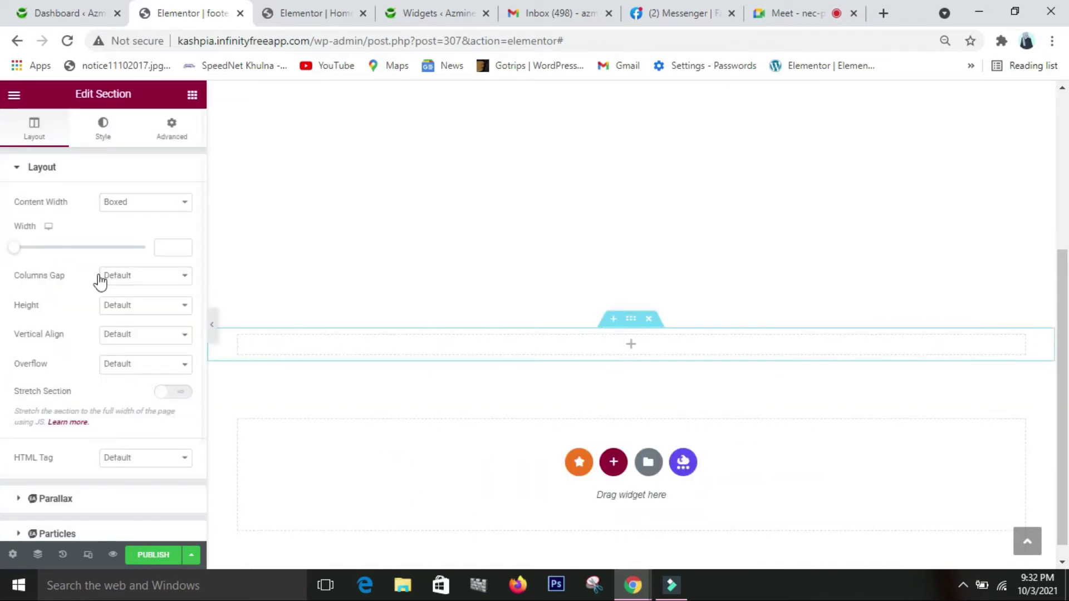
left_click(172, 203)
left_click(154, 227)
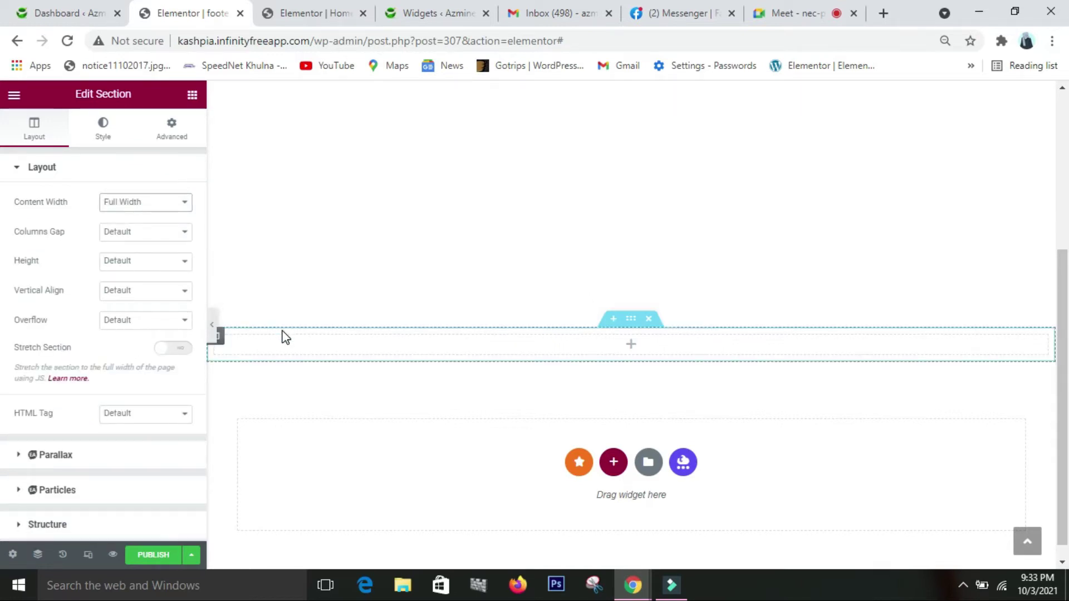
- Place an Inner Section widget in the new section and expand it from two to four columns
left_click(191, 96)
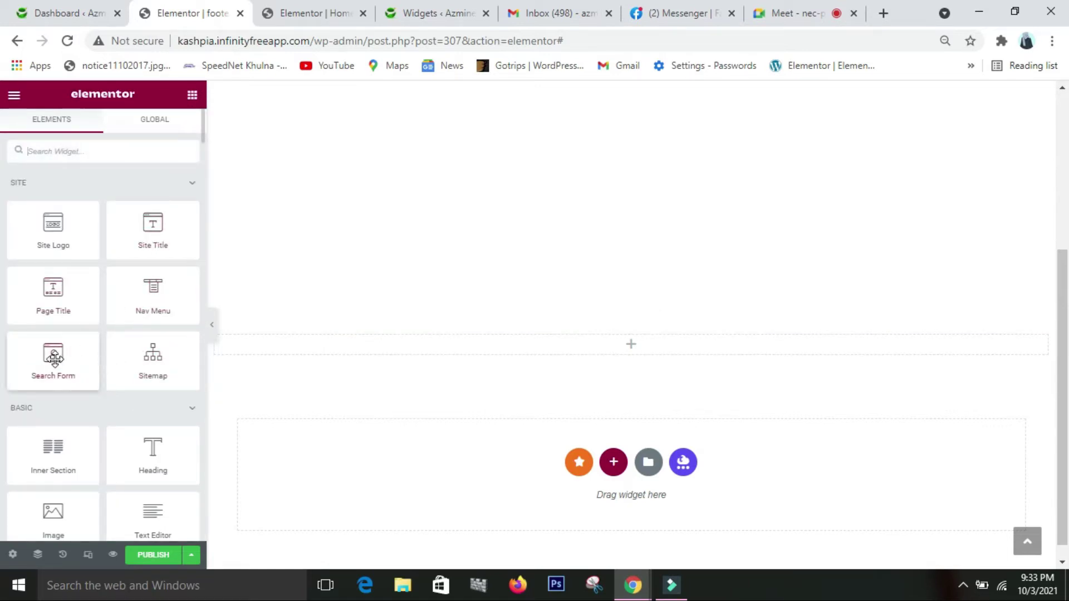
scroll(53, 360, "down", 1)
left_click_drag(84, 395, 339, 361)
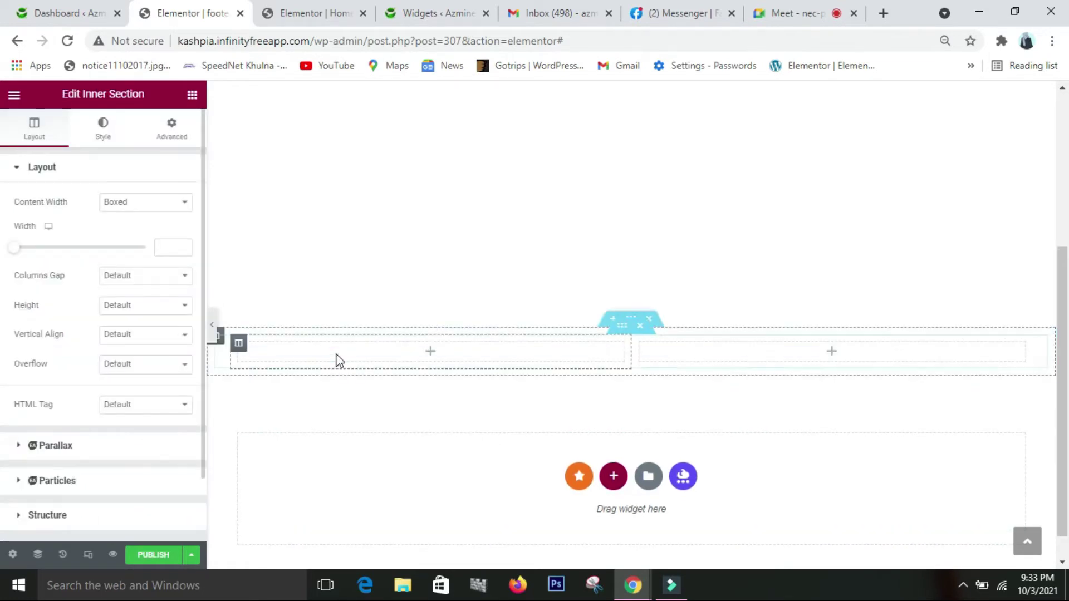
right_click(727, 354)
left_click(762, 301)
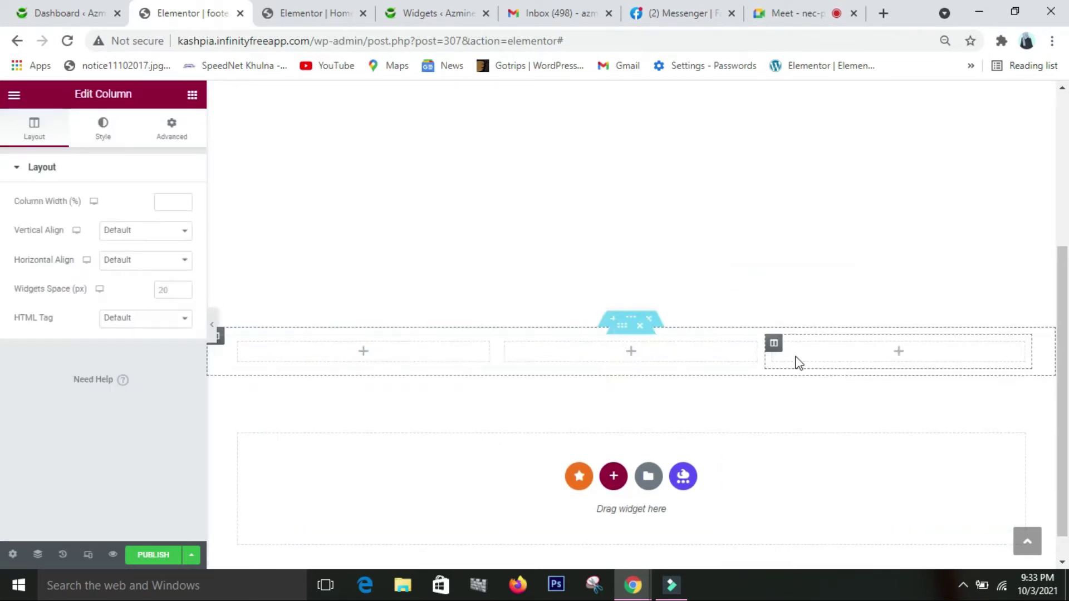
right_click(808, 361)
left_click(839, 304)
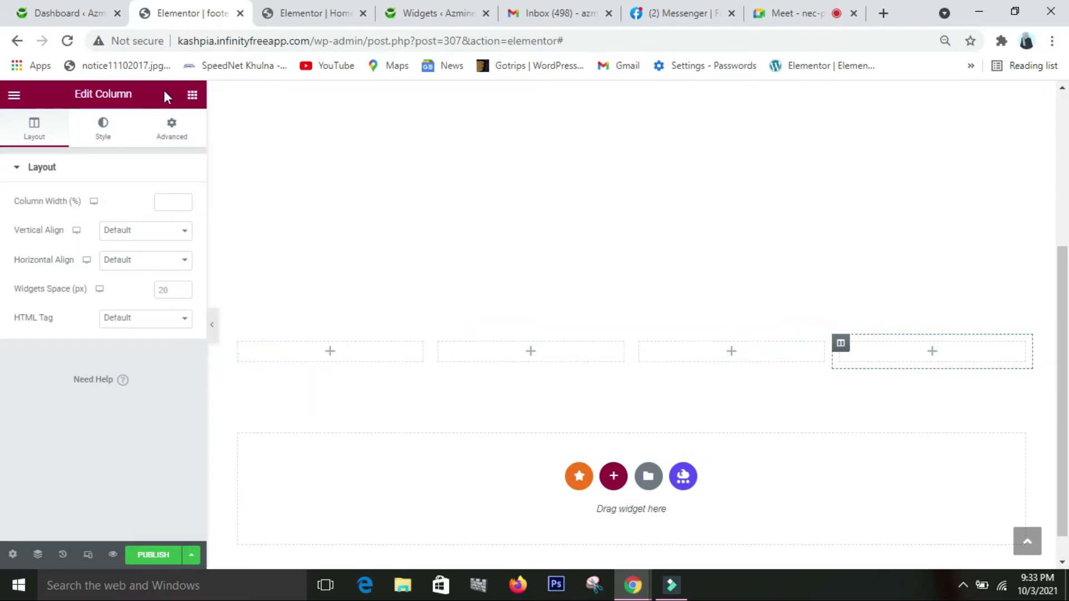
- Add a Heading widget to the first of the four columns
left_click(191, 95)
scroll(134, 370, "down", 2)
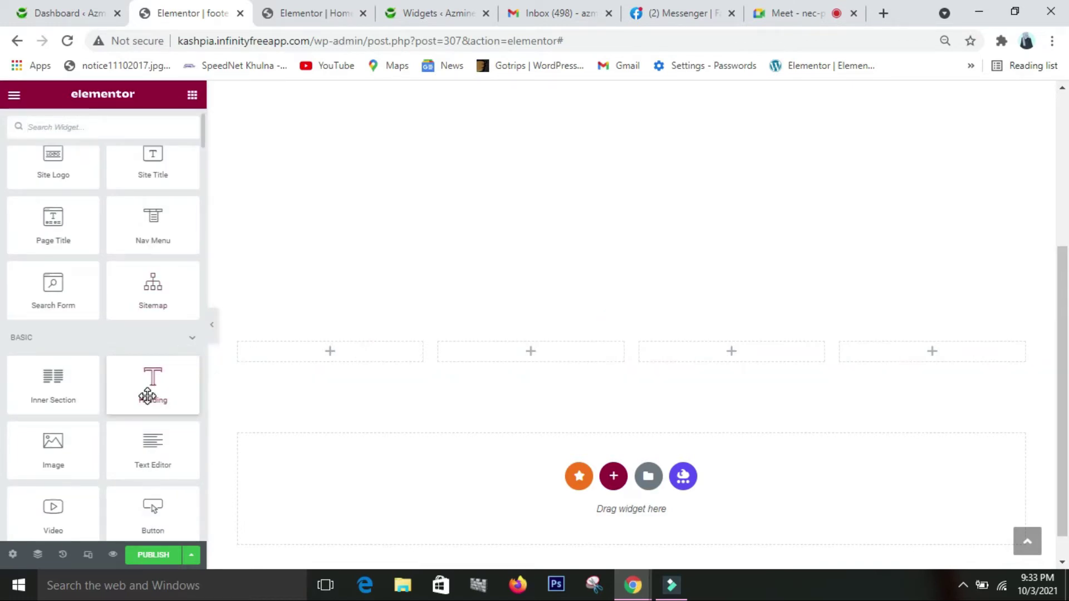
scroll(148, 396, "down", 3)
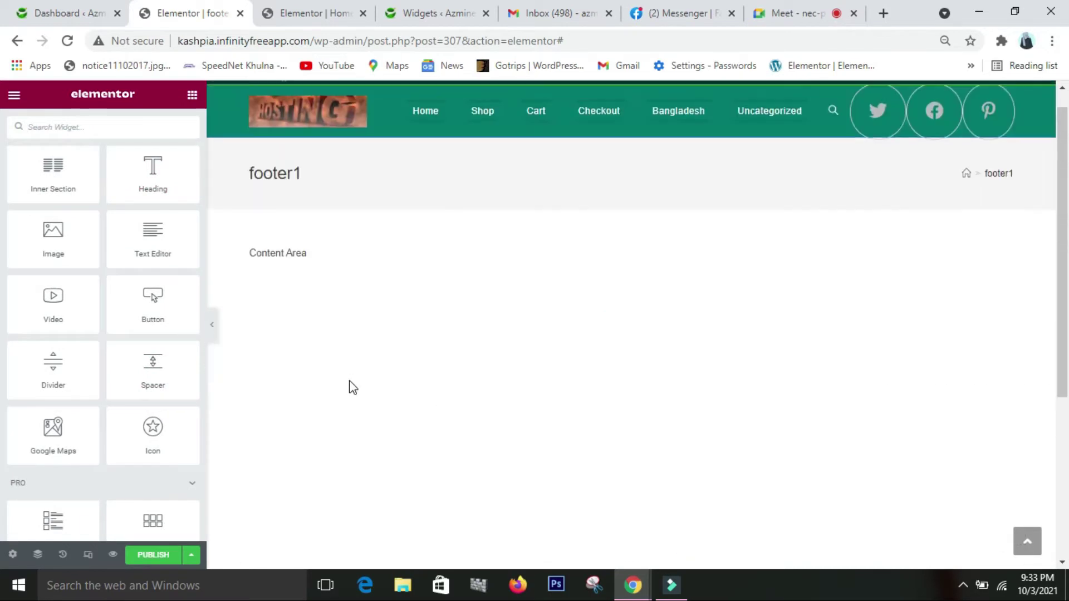
left_click_drag(149, 196, 329, 362)
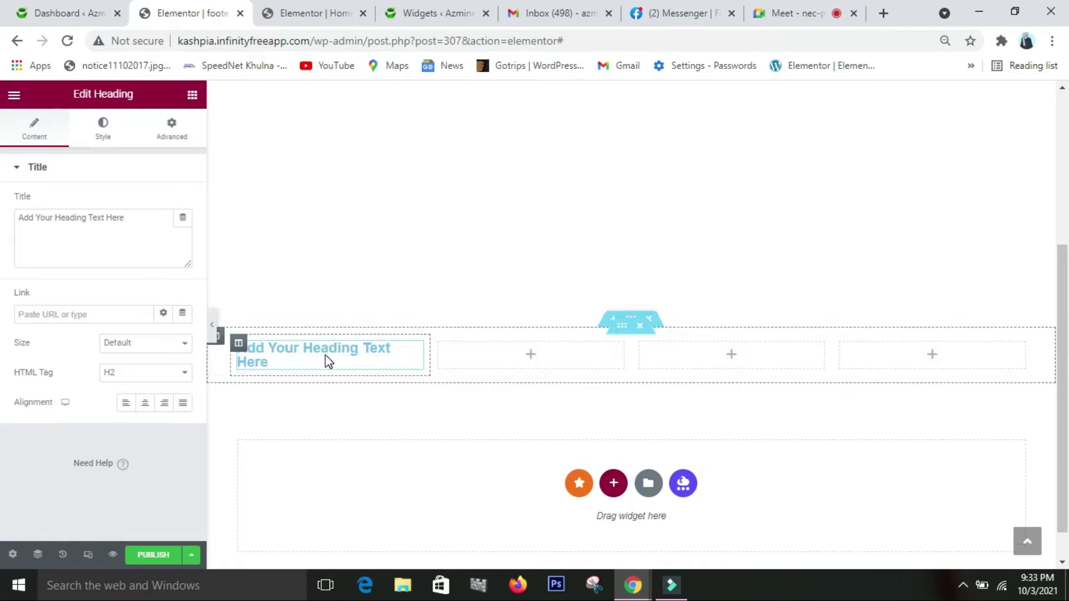
- Replace the heading's placeholder title with "About Me" and align it to the center
left_click(137, 220)
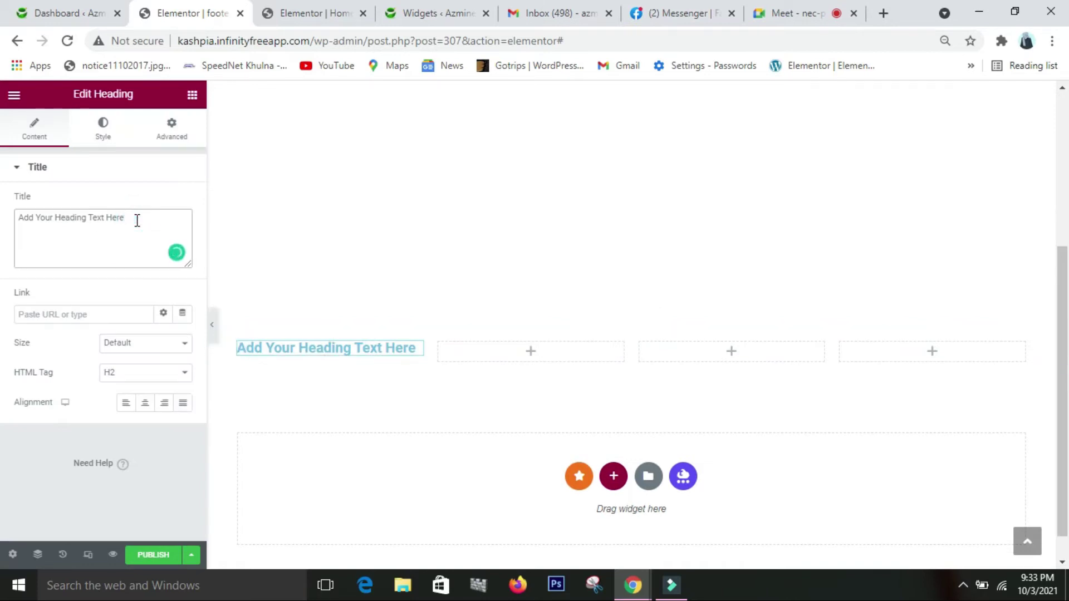
key("BackSpace")
key("BackSpace")
key("BackSpace")
key("BackSpace")
key("BackSpace")
key("BackSpace")
key("BackSpace")
key("BackSpace")
key("BackSpace")
key("BackSpace")
key("BackSpace")
key("BackSpace")
key("BackSpace")
key("BackSpace")
key("BackSpace")
key("BackSpace")
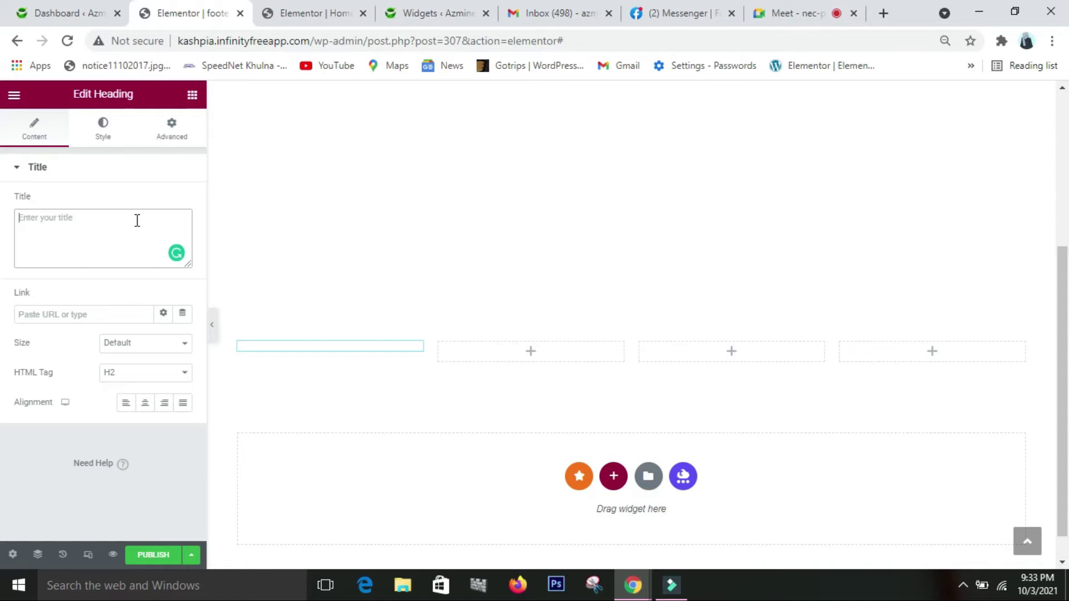
type("Abo")
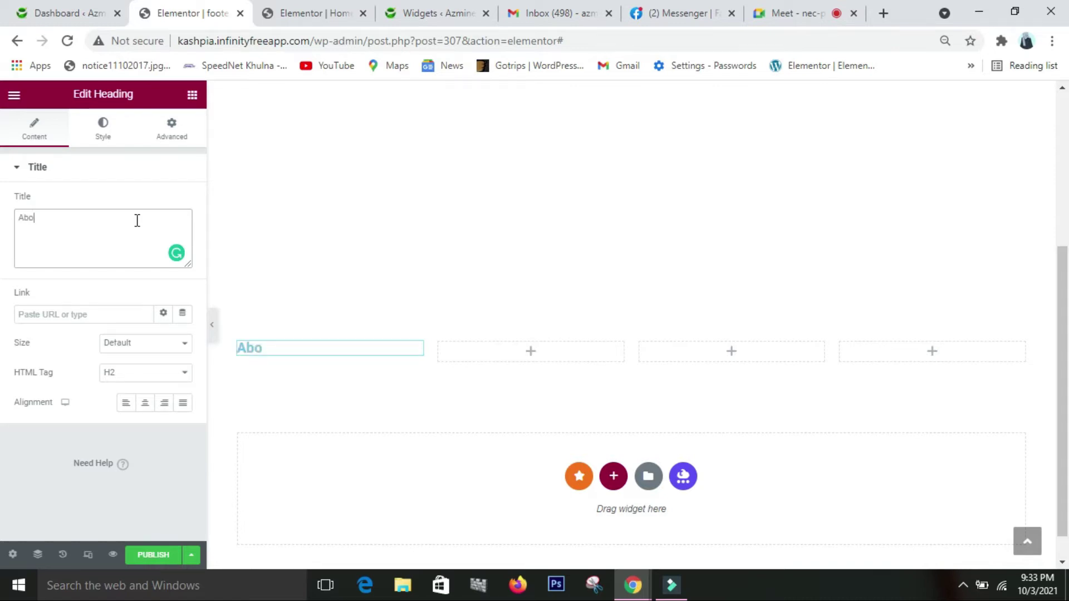
type("ut Me")
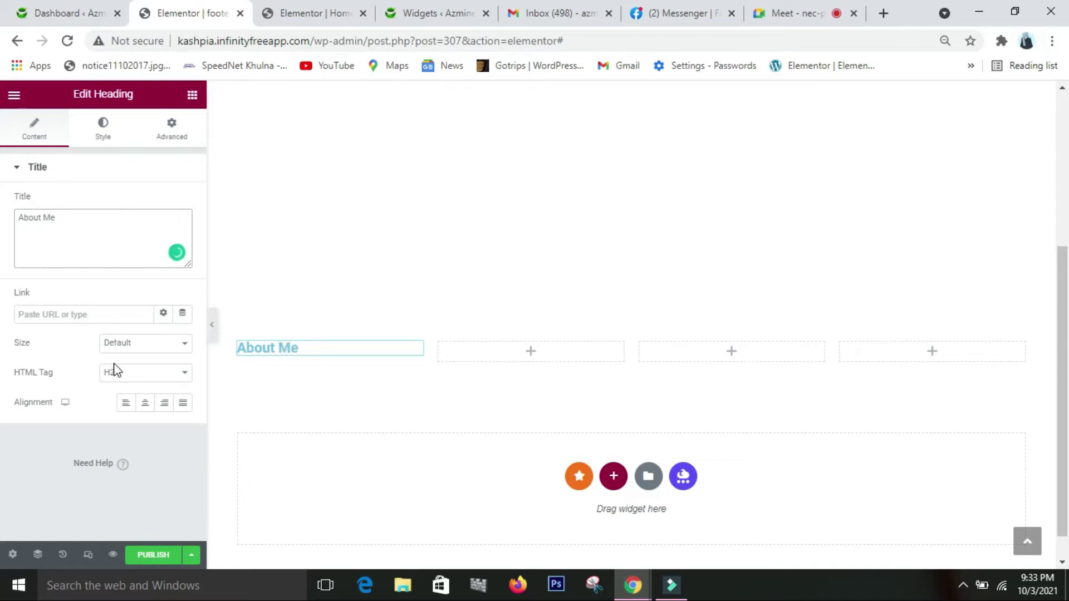
left_click(145, 402)
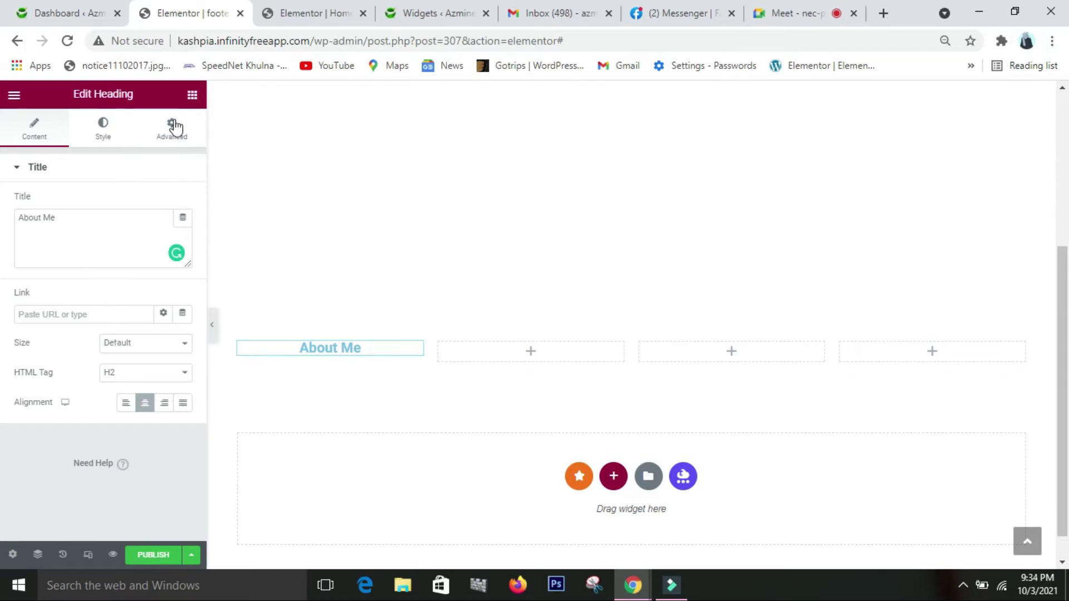
- Add an Image widget below the "About Me" heading in the first column
left_click(193, 95)
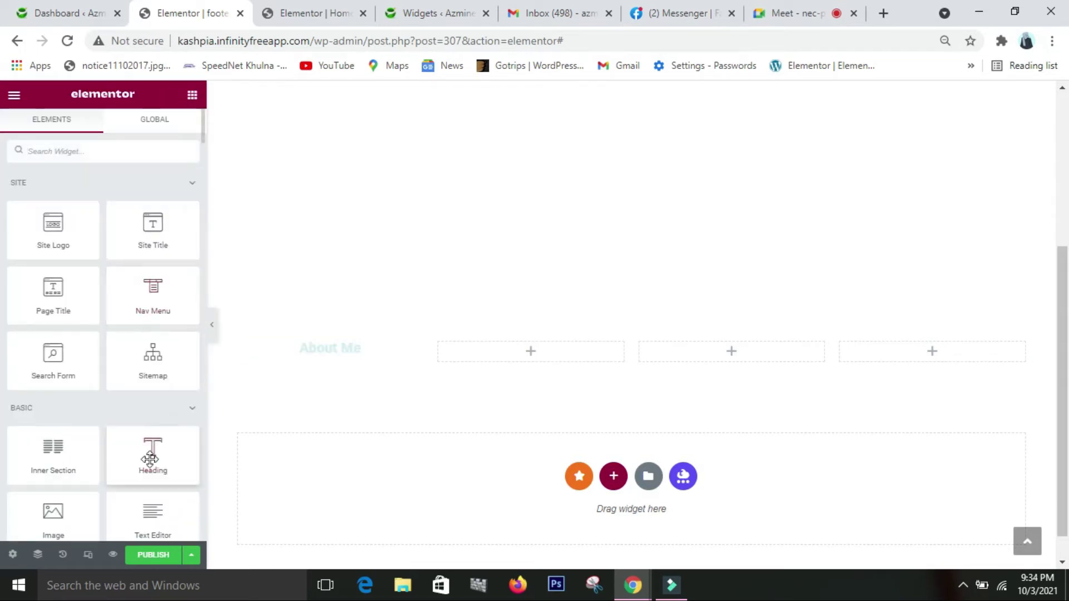
scroll(152, 460, "down", 1)
left_click_drag(70, 449, 339, 358)
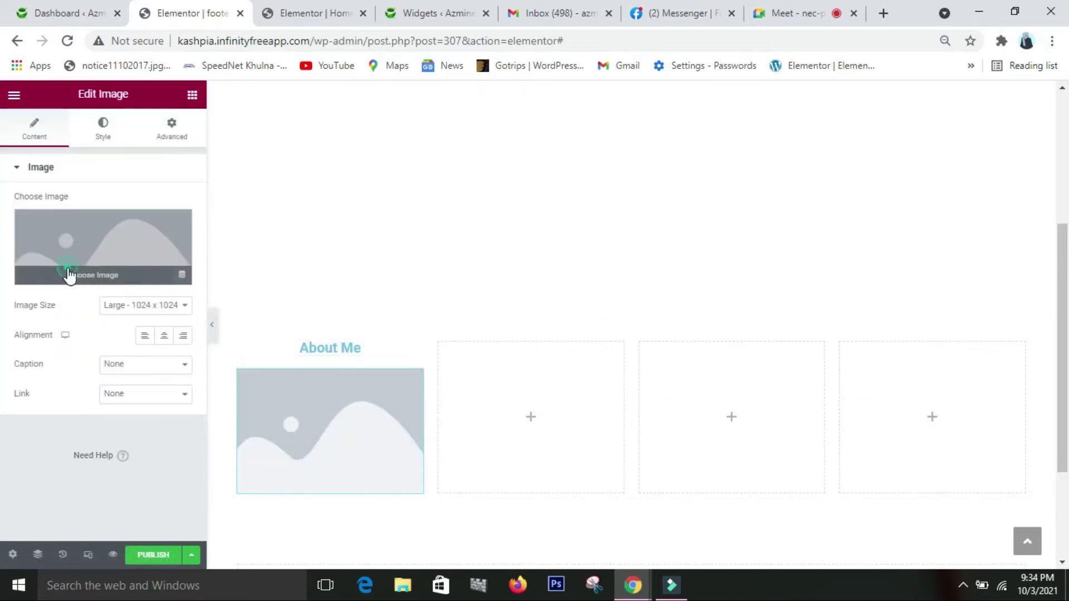
- Insert the second portrait of the woman in a navy suit from the media library and set its image size to Thumbnail
left_click(69, 272)
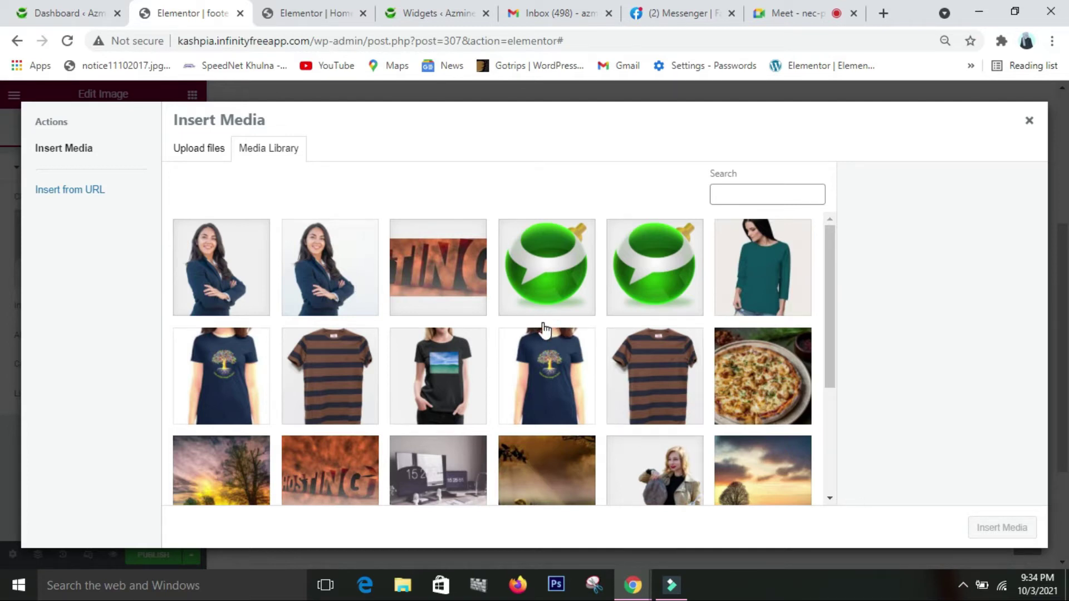
scroll(543, 328, "down", 4)
scroll(535, 334, "up", 4)
left_click(337, 286)
left_click(1001, 528)
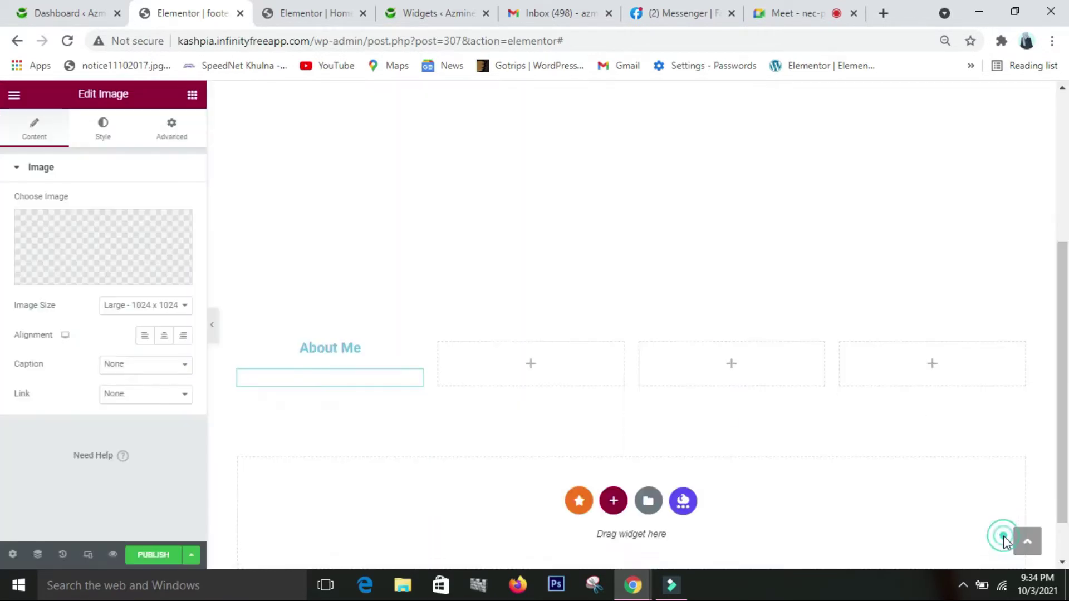
left_click(182, 306)
left_click(165, 321)
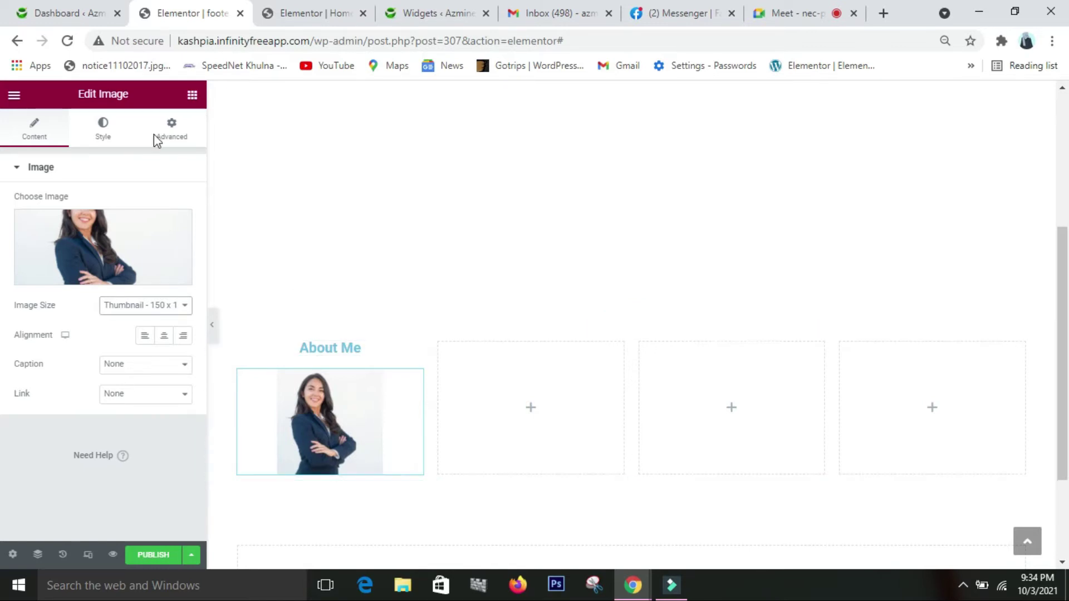
- Add a Text Editor widget below the portrait in the "About Me" column
left_click(192, 94)
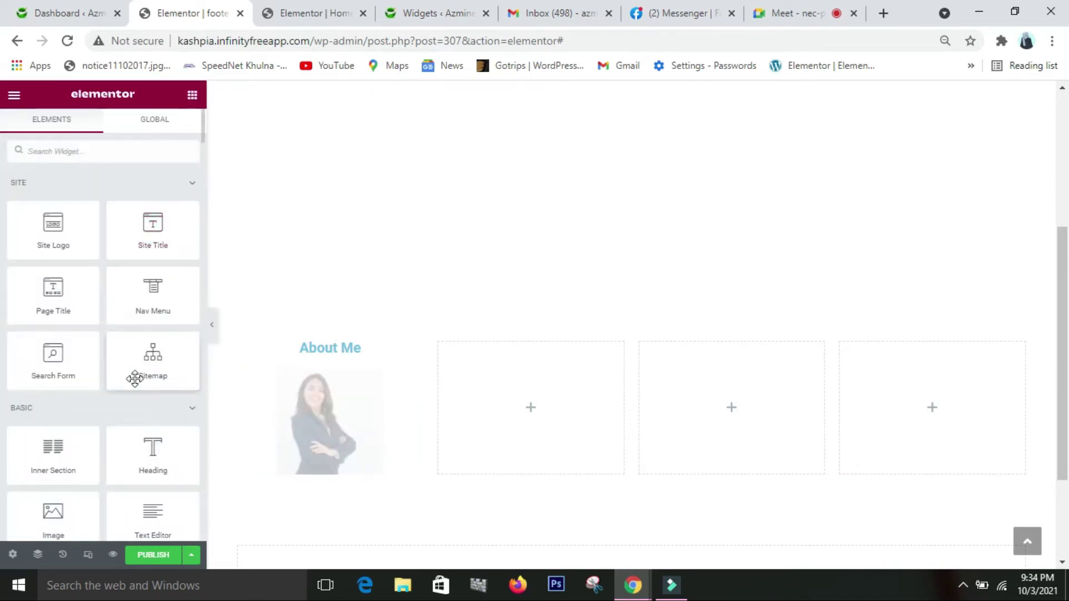
scroll(133, 377, "down", 3)
left_click_drag(122, 393, 335, 460)
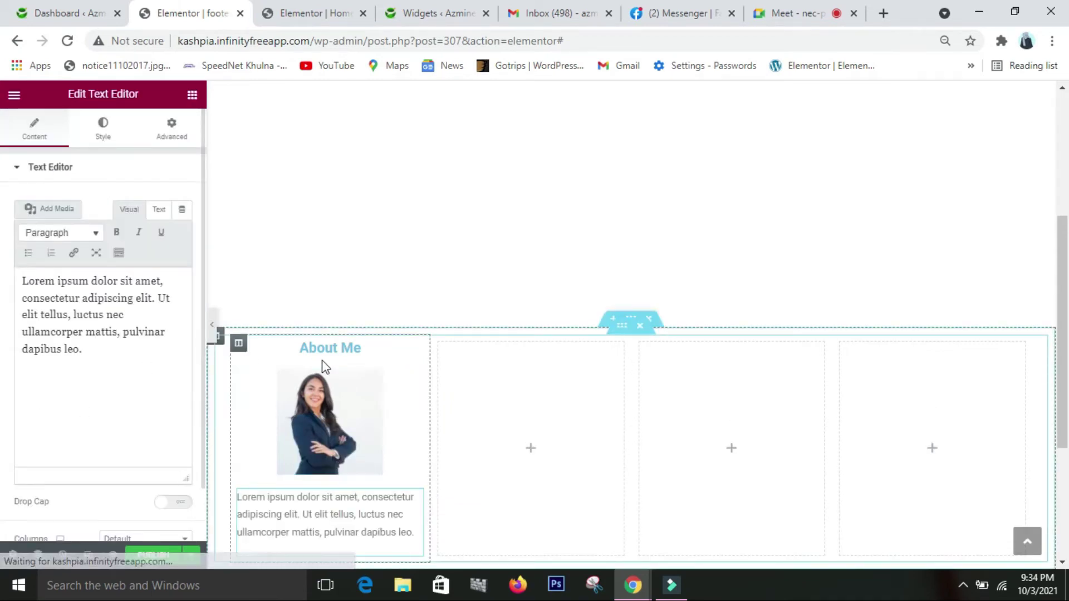
scroll(429, 434, "down", 3)
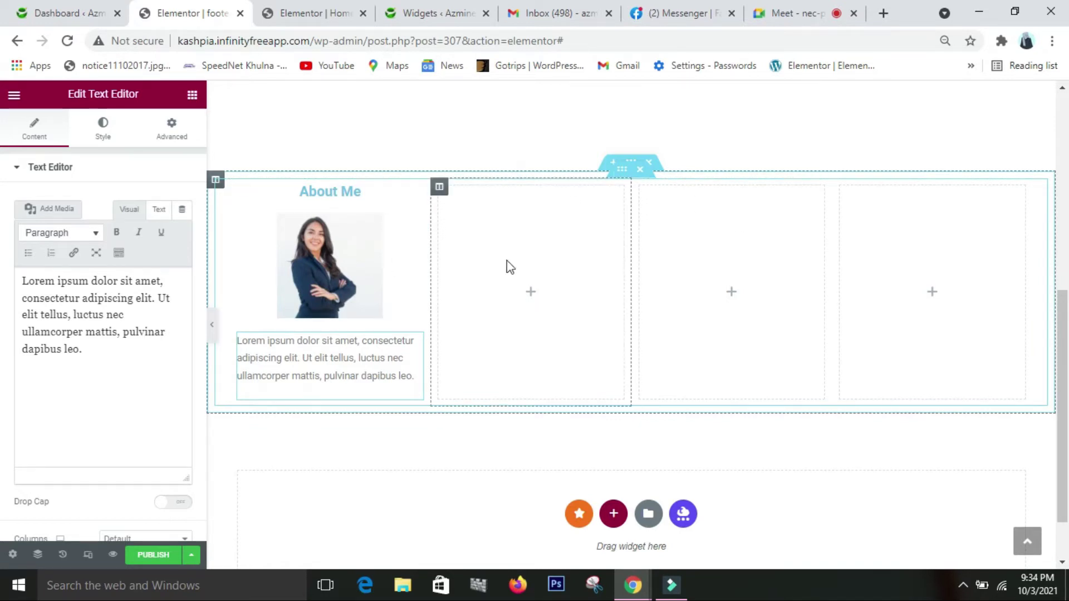
- Add a Heading widget to the second column
left_click(192, 94)
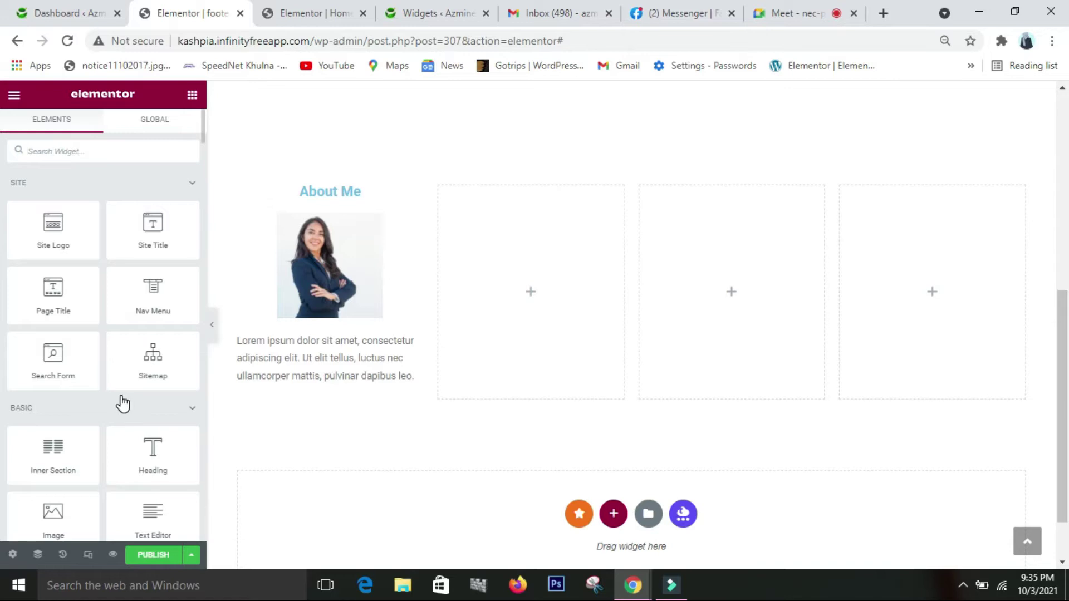
scroll(119, 401, "down", 3)
scroll(123, 337, "up", 3)
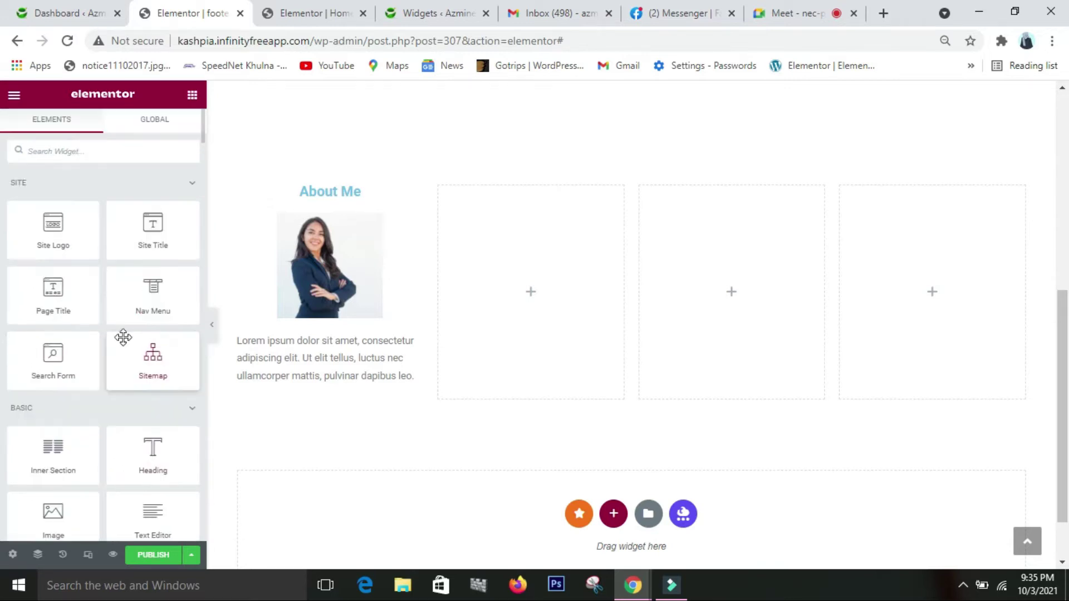
scroll(123, 337, "down", 4)
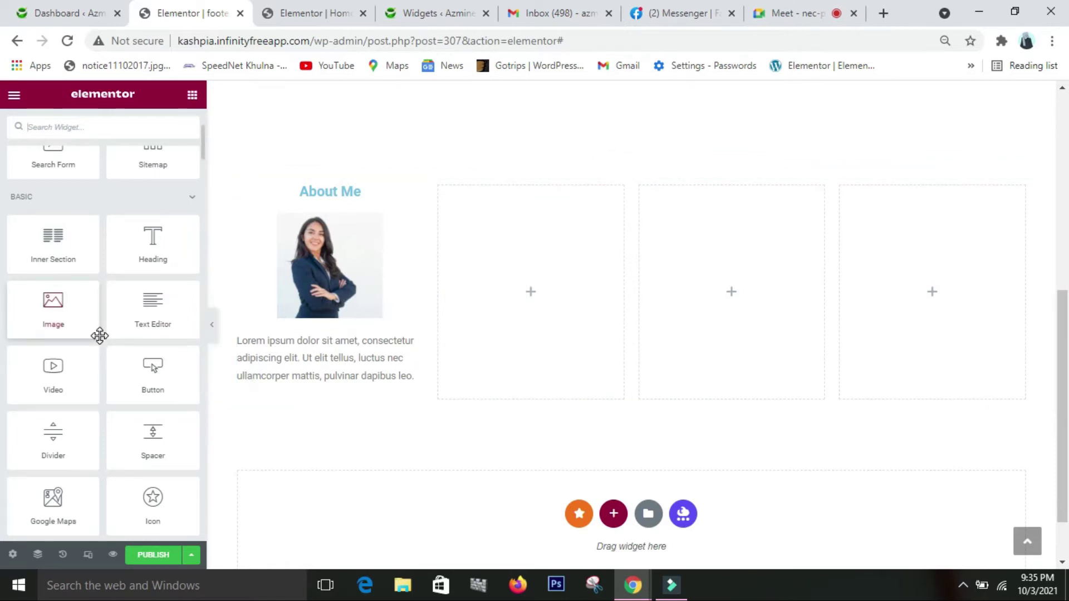
scroll(95, 379, "up", 2)
left_click_drag(121, 394, 552, 342)
- Replace the second column heading's placeholder title with "Quick Links" and align it to the center
left_click(144, 217)
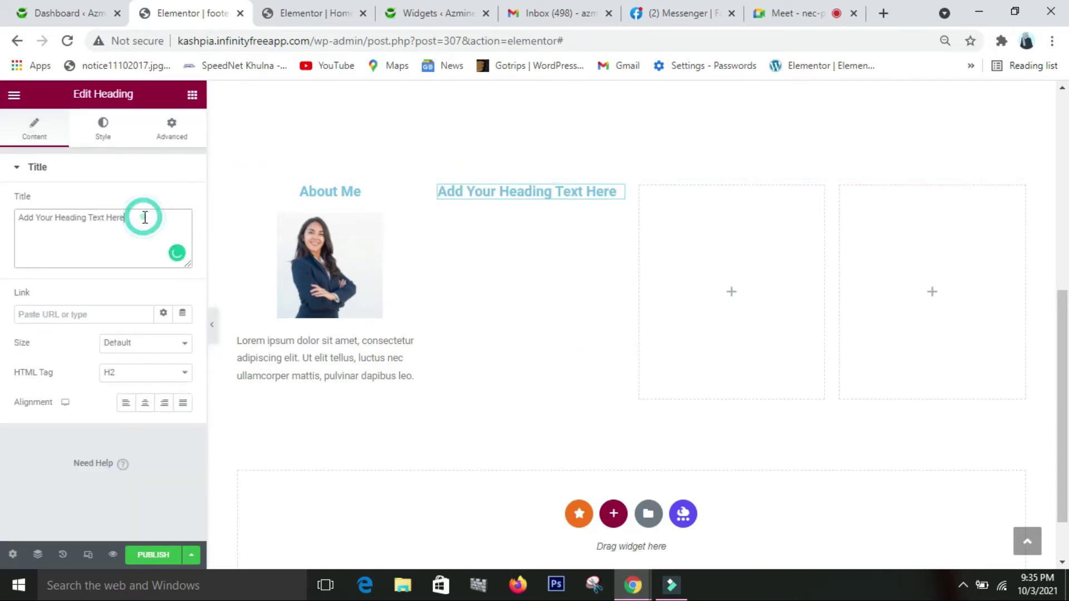
key("BackSpace")
key("BackSpace")
key("BackSpace")
key("BackSpace")
key("BackSpace")
key("BackSpace")
key("BackSpace")
key("BackSpace")
key("BackSpace")
key("BackSpace")
key("BackSpace")
key("BackSpace")
key("BackSpace")
key("BackSpace")
key("BackSpace")
key("BackSpace")
key("BackSpace")
key("BackSpace")
key("BackSpace")
key("BackSpace")
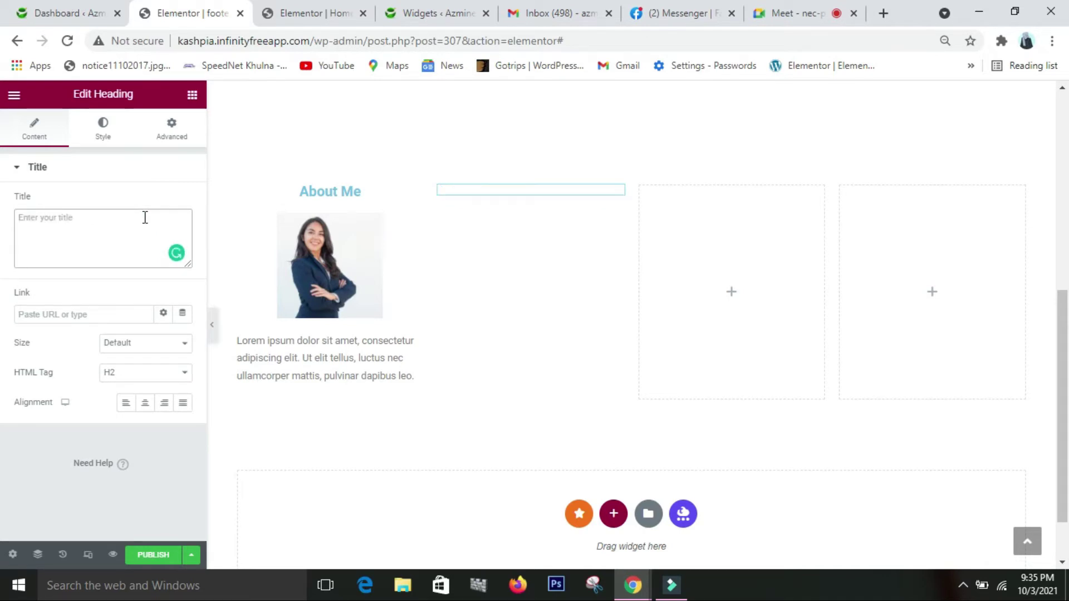
type("Quick")
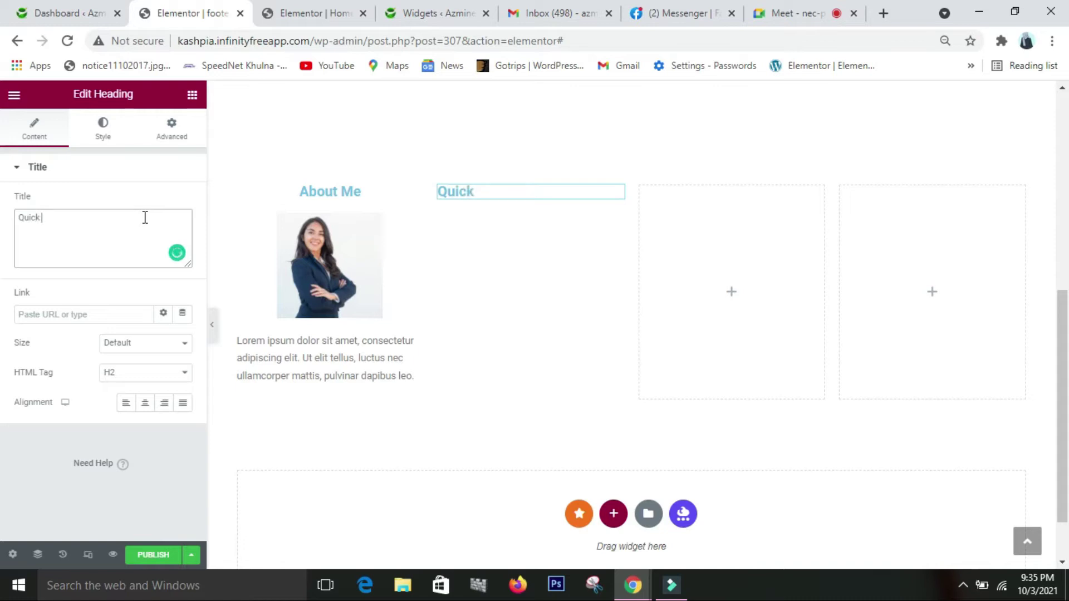
type(" Links")
left_click(144, 405)
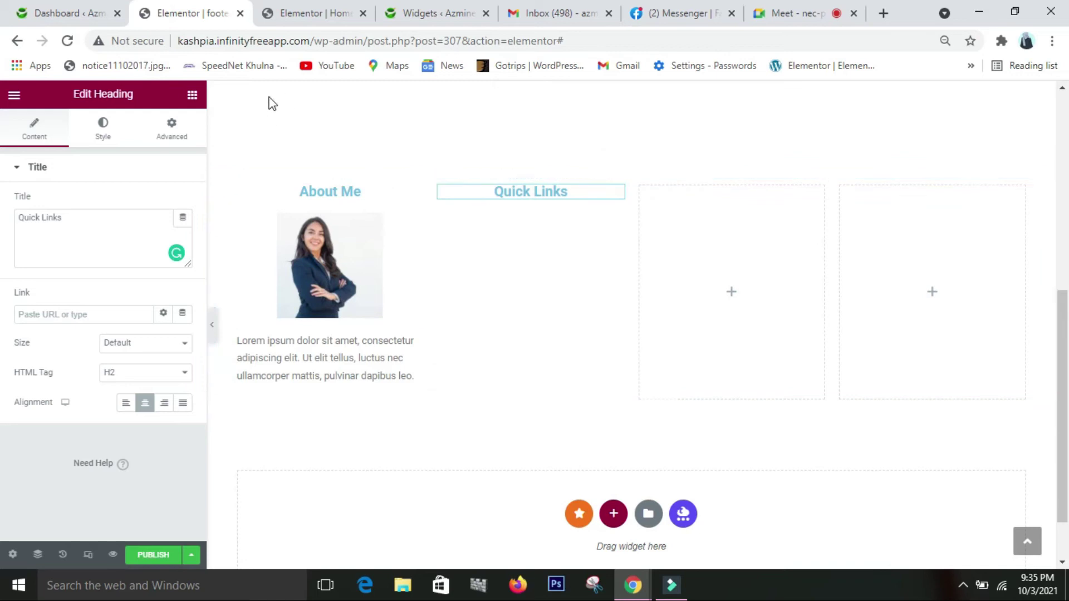
- Search the widgets for "ic" and add an Icon List below the "Quick Links" heading
left_click(192, 95)
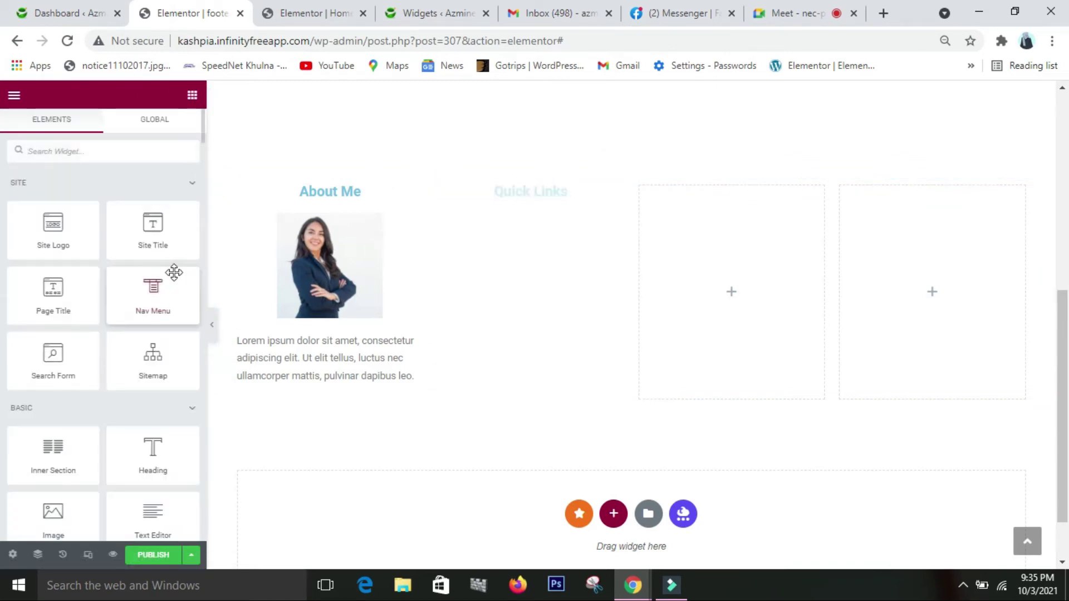
scroll(172, 272, "down", 4)
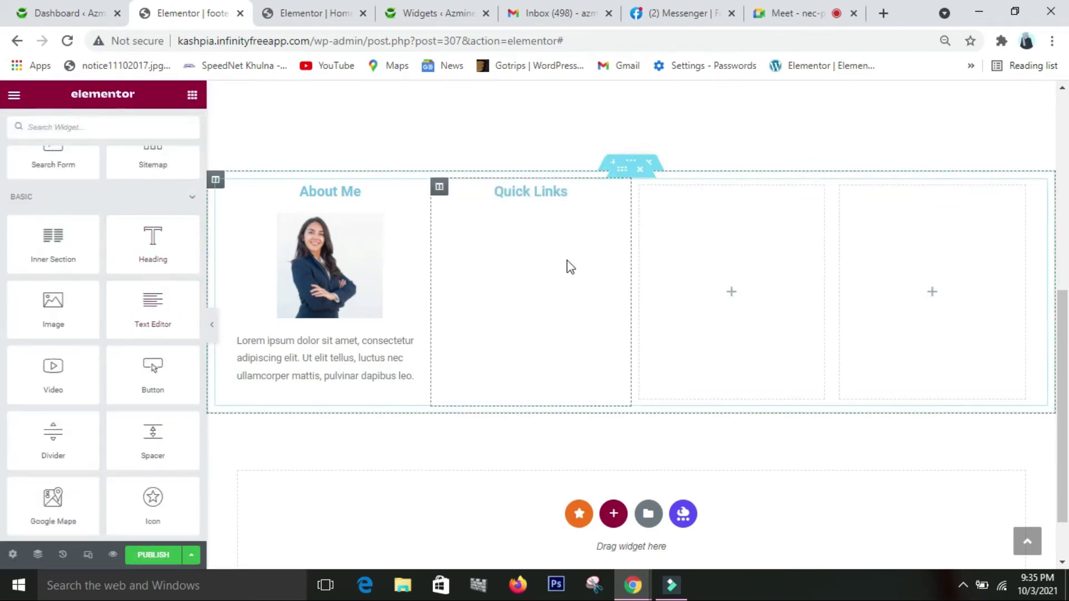
scroll(89, 383, "down", 3)
scroll(90, 383, "up", 7)
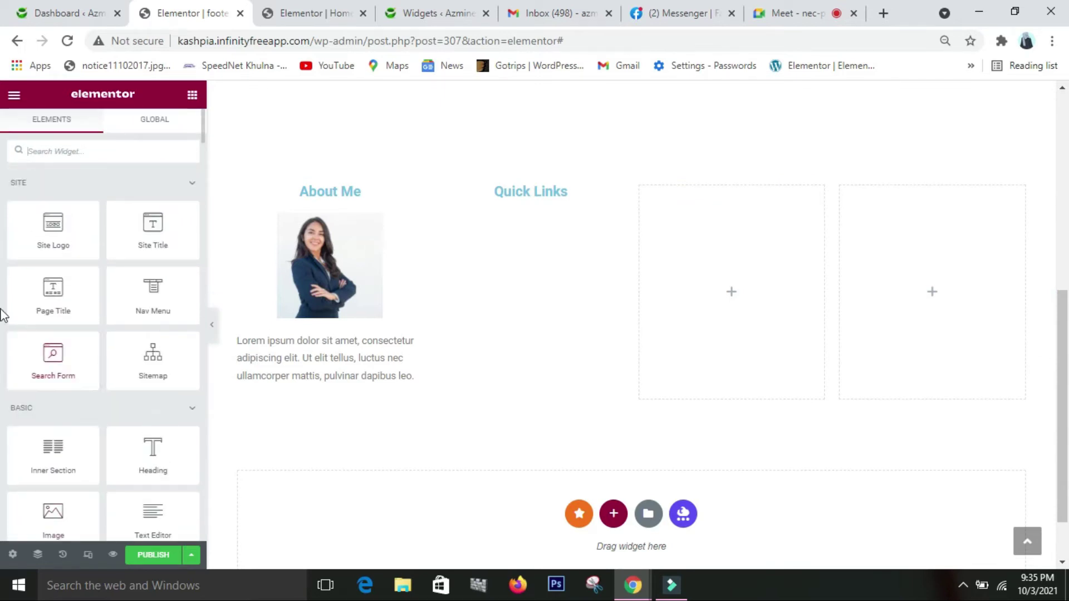
left_click(100, 150)
type("i")
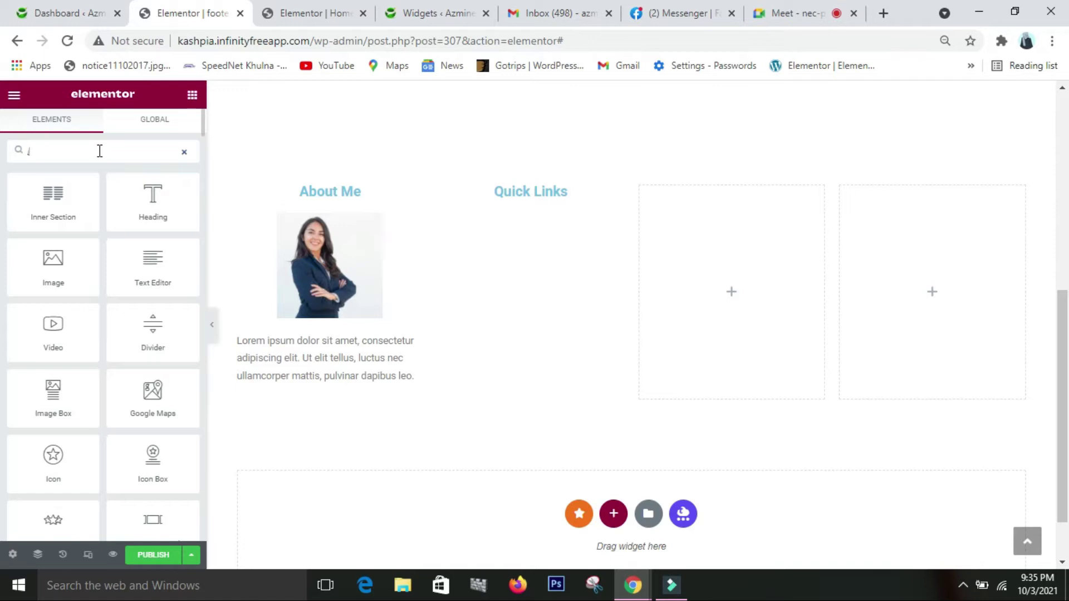
type("c")
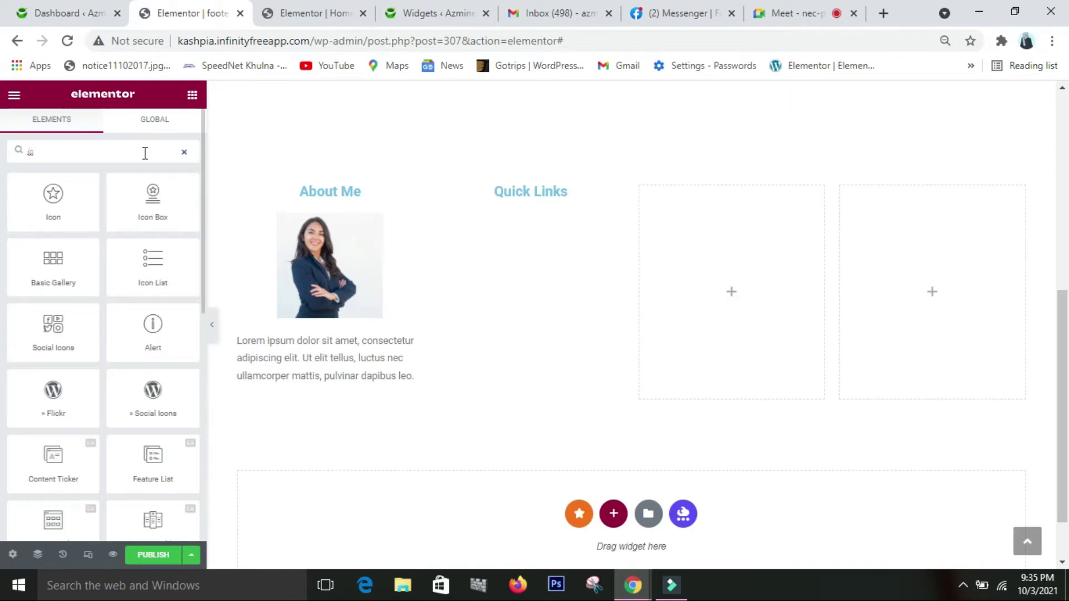
left_click_drag(153, 259, 574, 207)
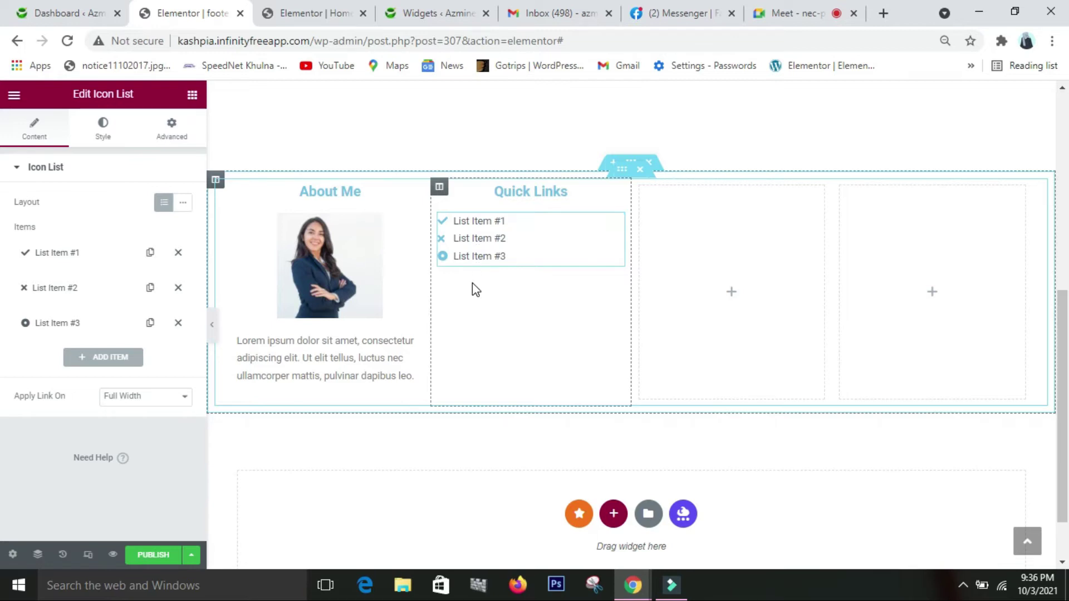
- Add two more items to the icon list under "Quick Links"
left_click(103, 361)
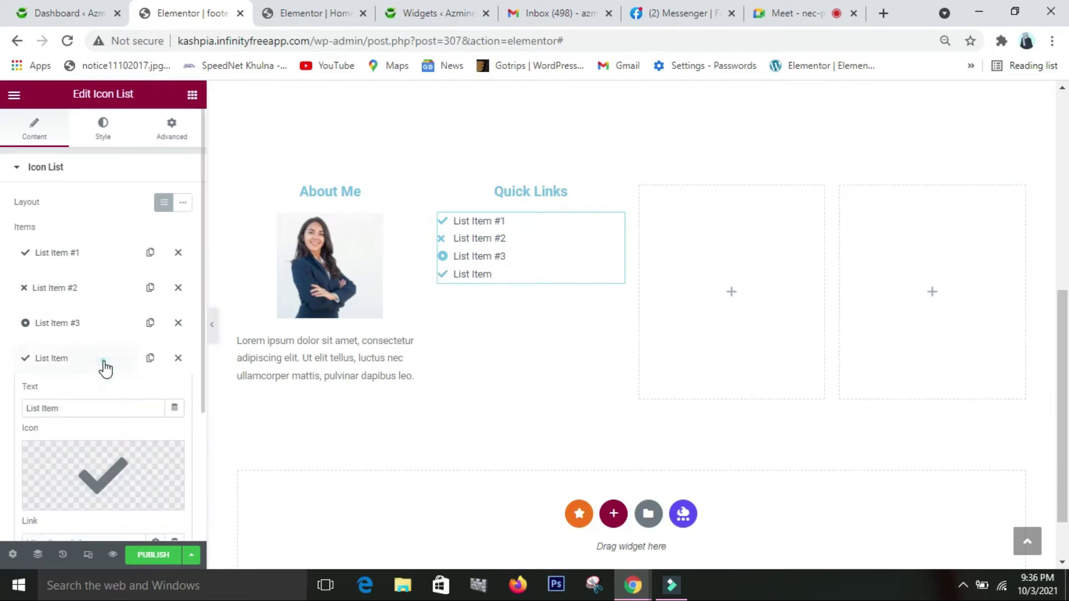
left_click(103, 368)
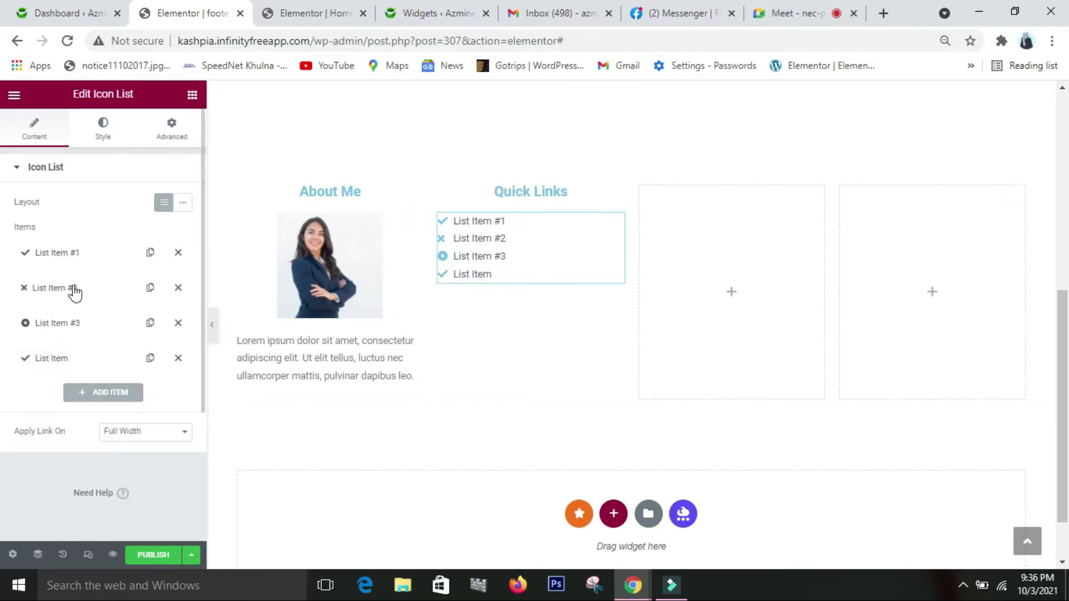
left_click(112, 392)
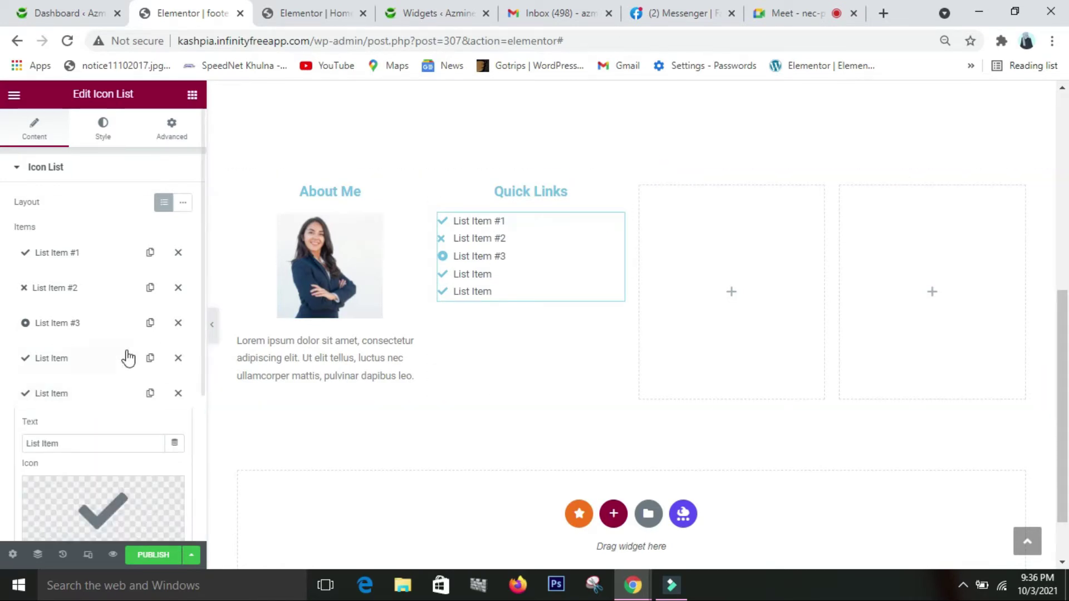
- Change the fifth icon list item's text to "Contact" and set its link to "#"
scroll(111, 412, "down", 2)
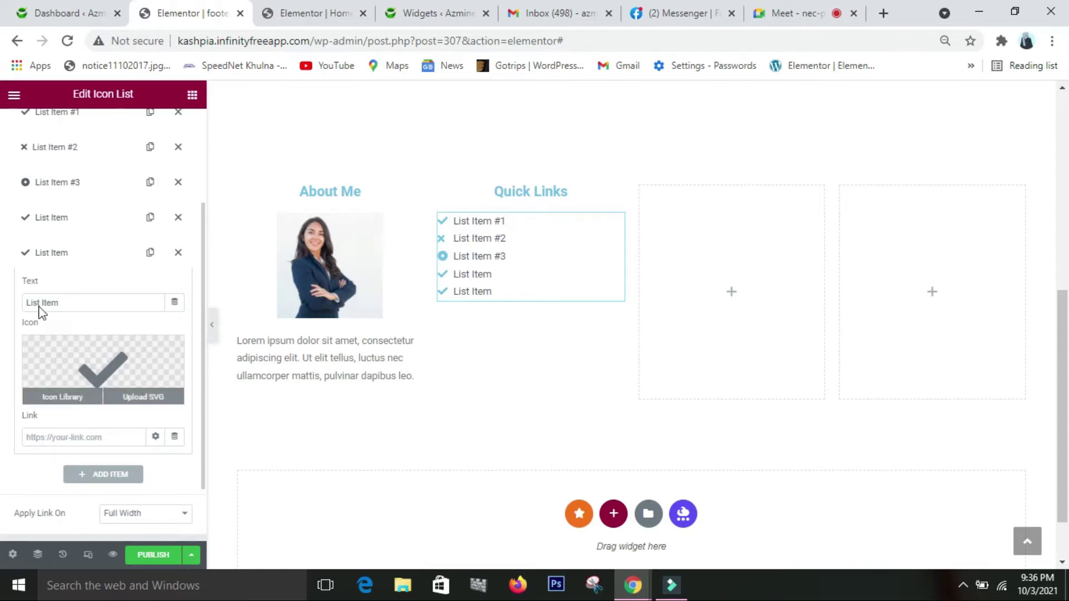
scroll(56, 303, "up", 2)
scroll(75, 341, "down", 2)
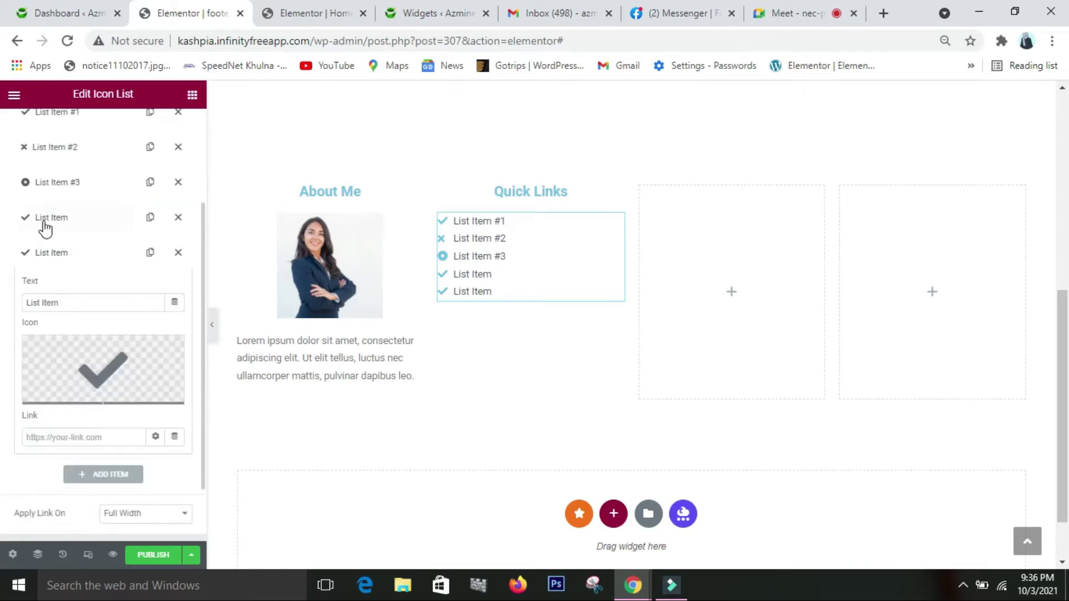
left_click(85, 310)
key("BackSpace")
key("BackSpace")
key("BackSpace")
key("BackSpace")
key("BackSpace")
key("BackSpace")
key("BackSpace")
key("BackSpace")
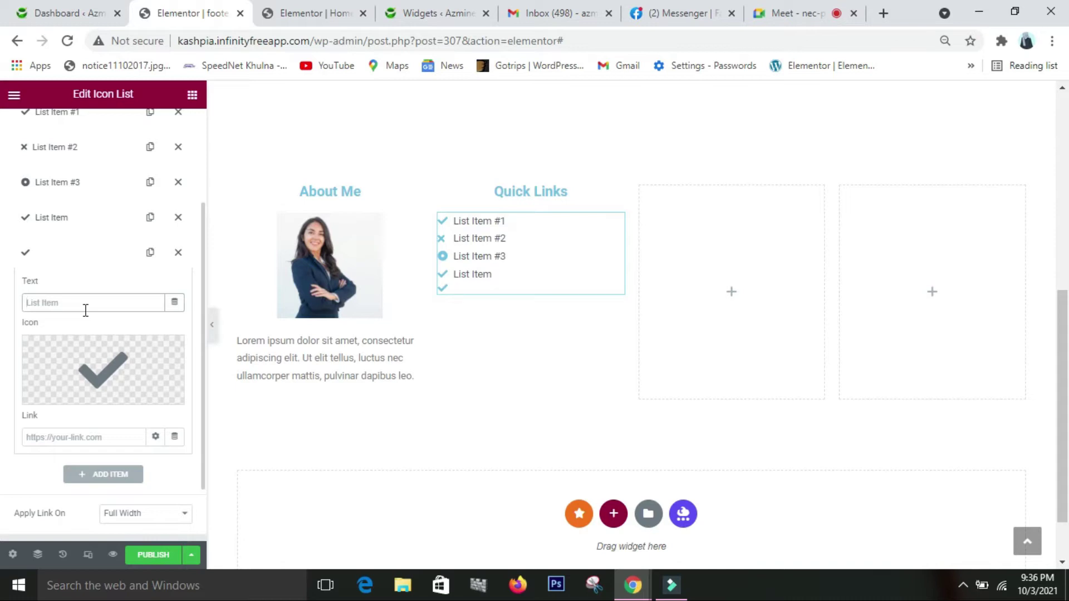
type("Co")
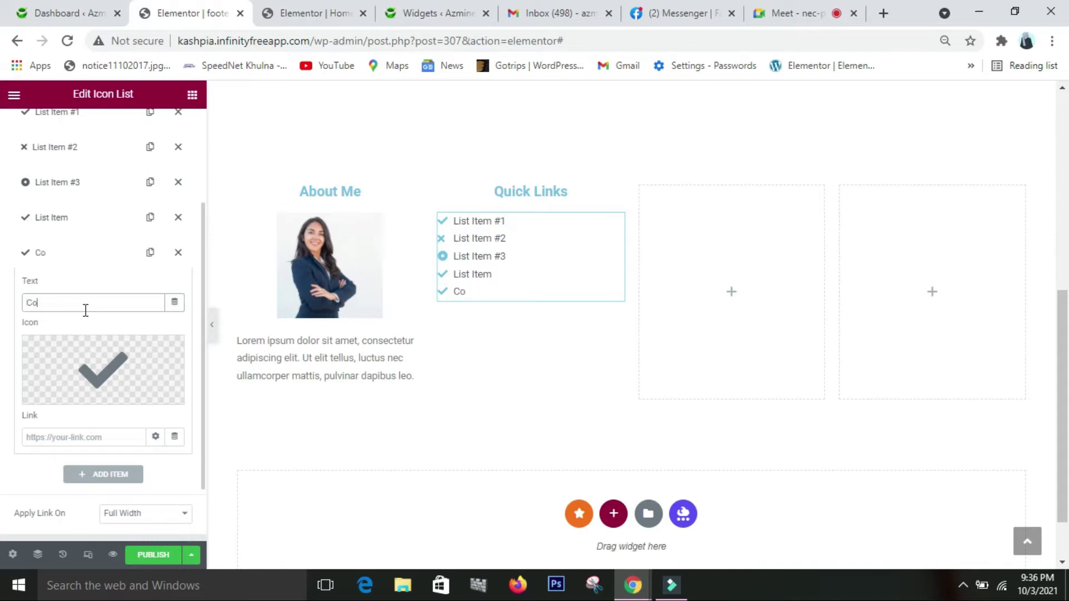
type("ntact")
mouse_move(119, 368)
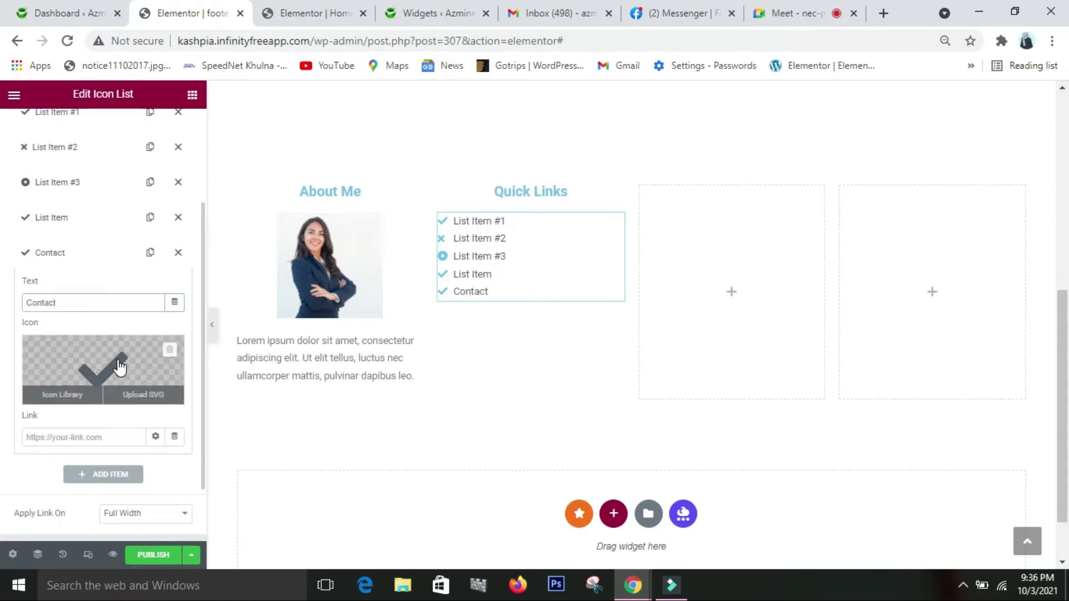
left_click(59, 444)
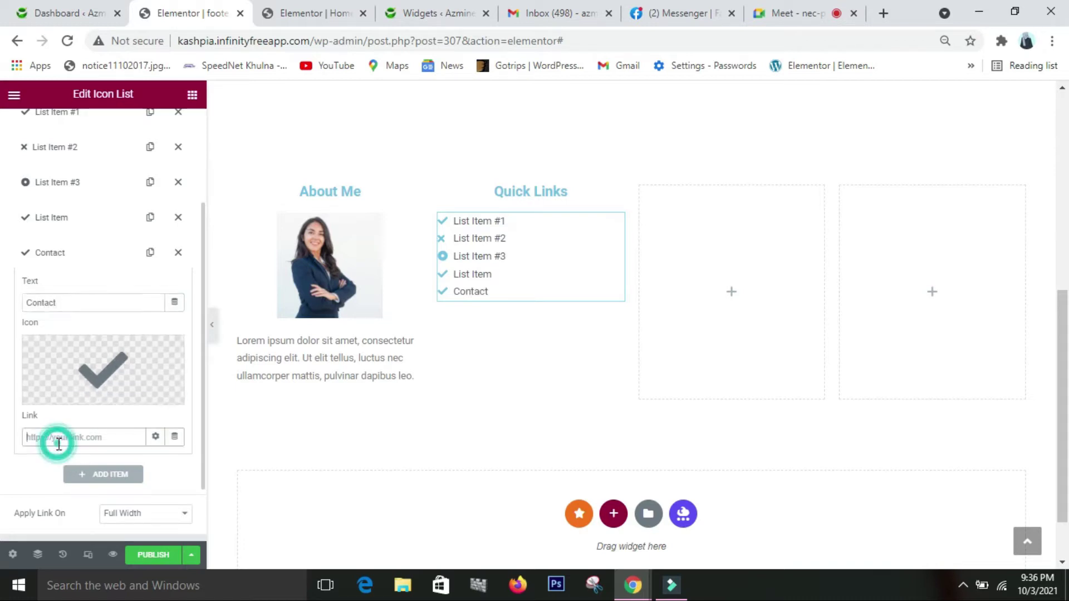
type("#")
- Change the first icon list item's text to "Home"
scroll(59, 444, "up", 3)
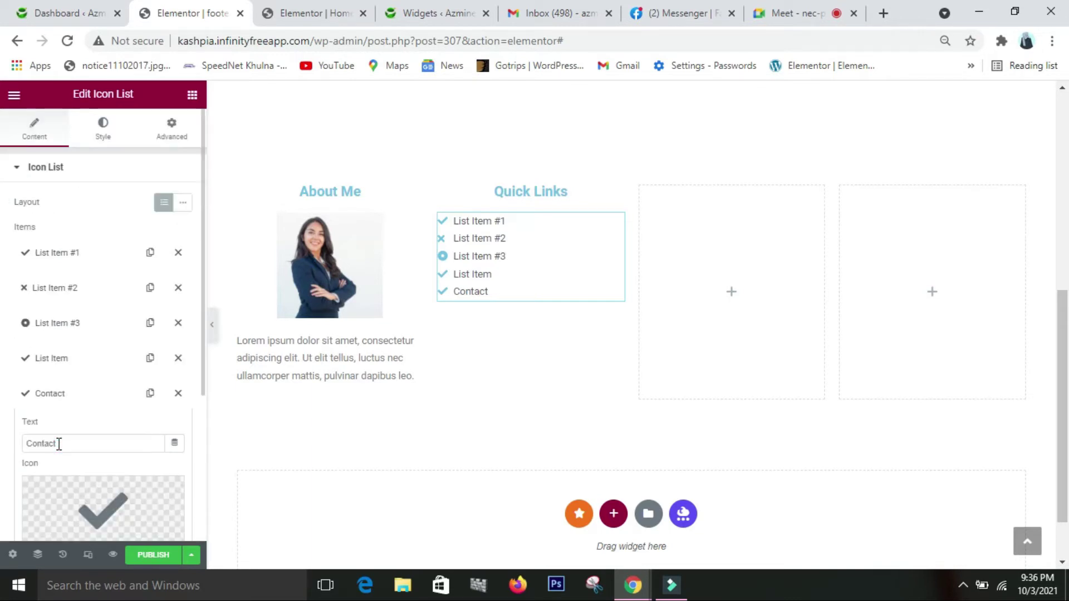
left_click(94, 259)
left_click(101, 298)
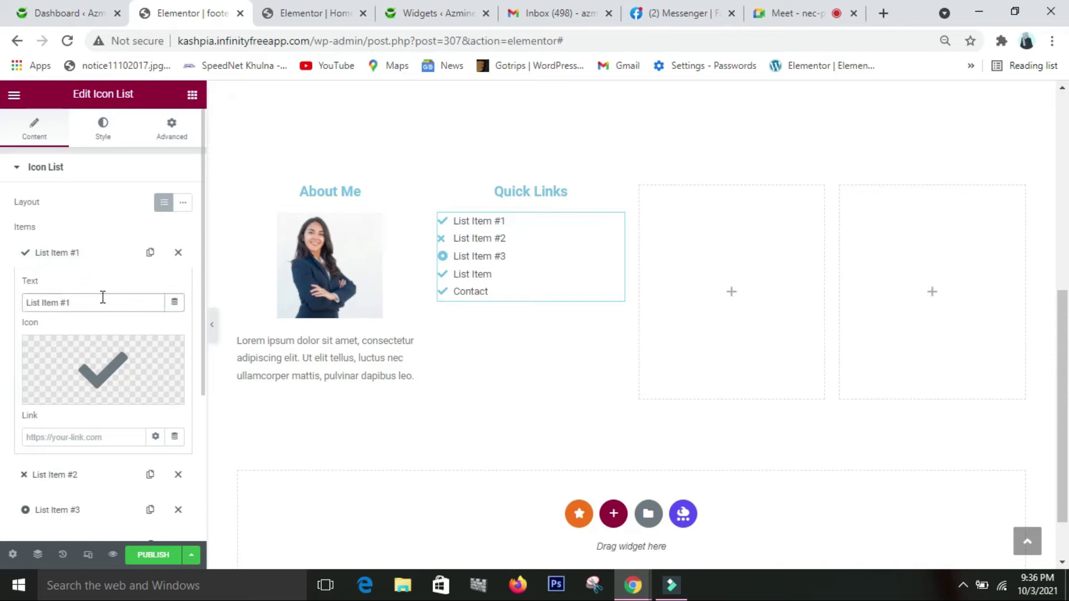
key("BackSpace")
key("BackSpace")
key("BackSpace")
key("BackSpace")
key("BackSpace")
key("BackSpace")
key("BackSpace")
key("BackSpace")
key("BackSpace")
key("BackSpace")
key("BackSpace")
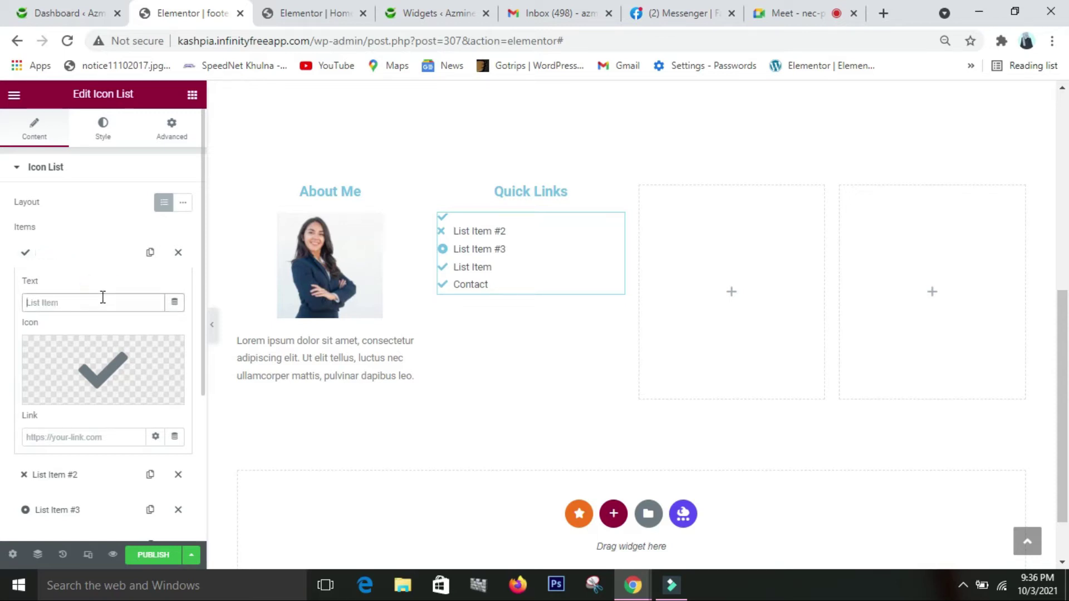
type("Home")
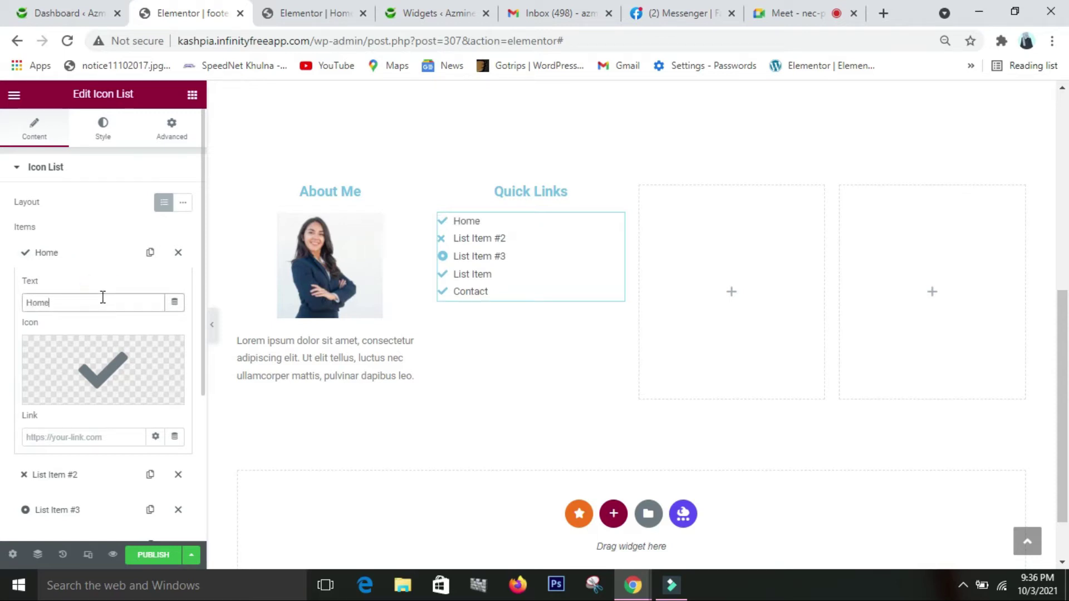
scroll(158, 413, "down", 1)
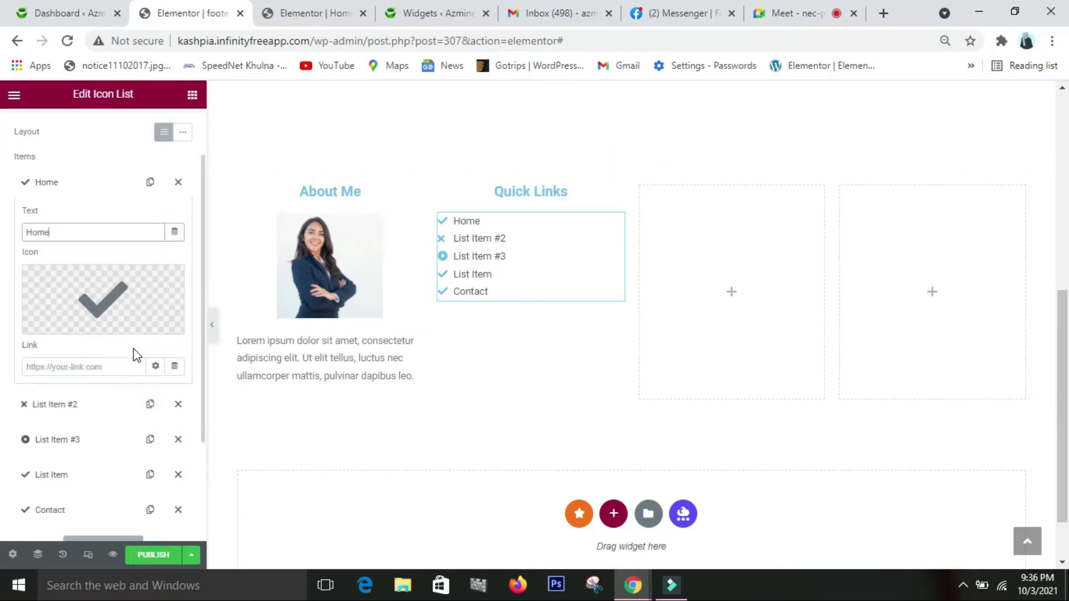
- Change the second icon list item's text under "Quick Links" to "About"
scroll(78, 423, "down", 1)
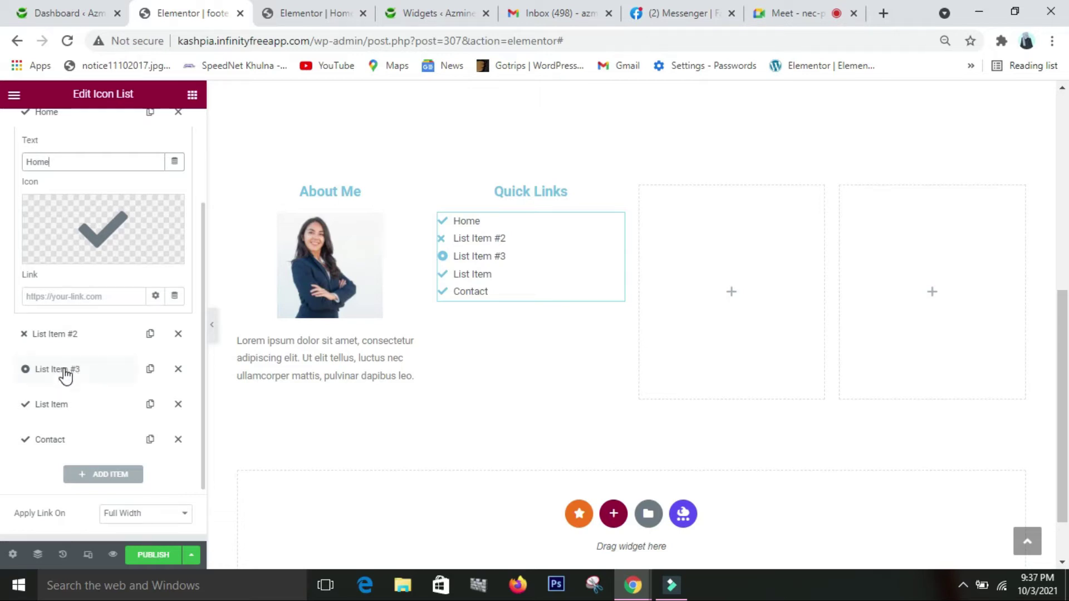
left_click(79, 333)
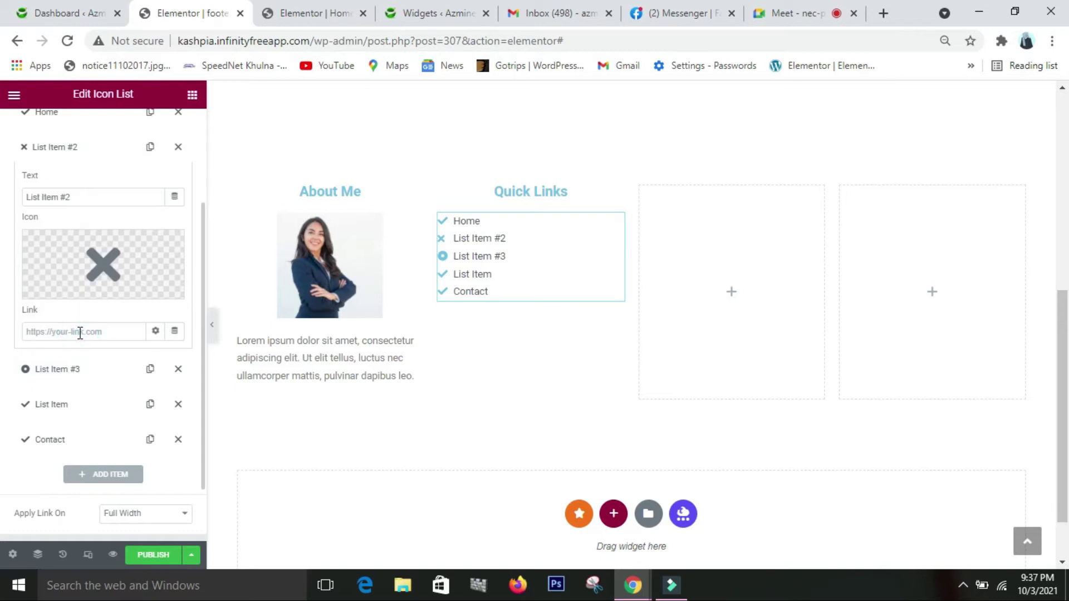
left_click(92, 201)
key("BackSpace")
key("BackSpace")
key("BackSpace")
key("BackSpace")
key("BackSpace")
key("BackSpace")
key("BackSpace")
key("BackSpace")
key("BackSpace")
key("BackSpace")
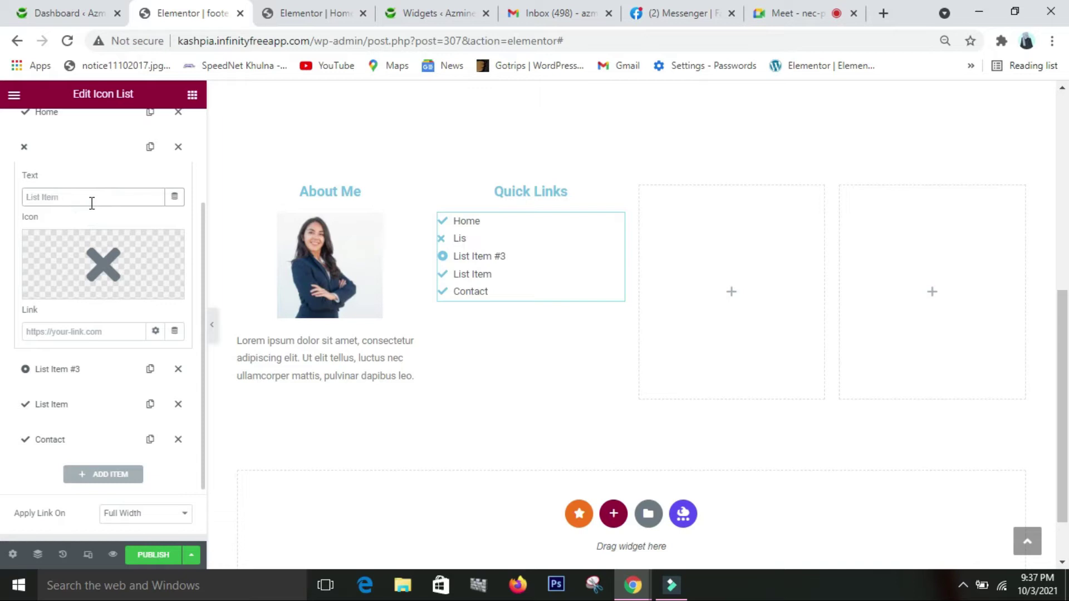
type("About")
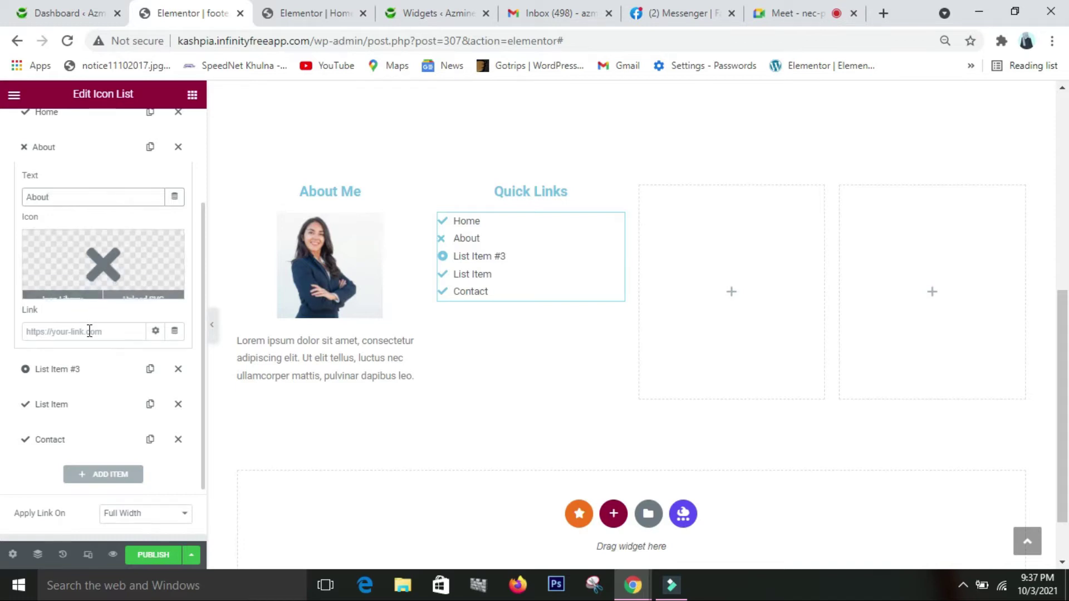
- Change the third icon list item's text to "Services"
left_click(93, 369)
left_click(84, 233)
key("BackSpace")
key("BackSpace")
key("BackSpace")
key("BackSpace")
key("BackSpace")
key("BackSpace")
key("BackSpace")
key("BackSpace")
key("BackSpace")
key("BackSpace")
key("BackSpace")
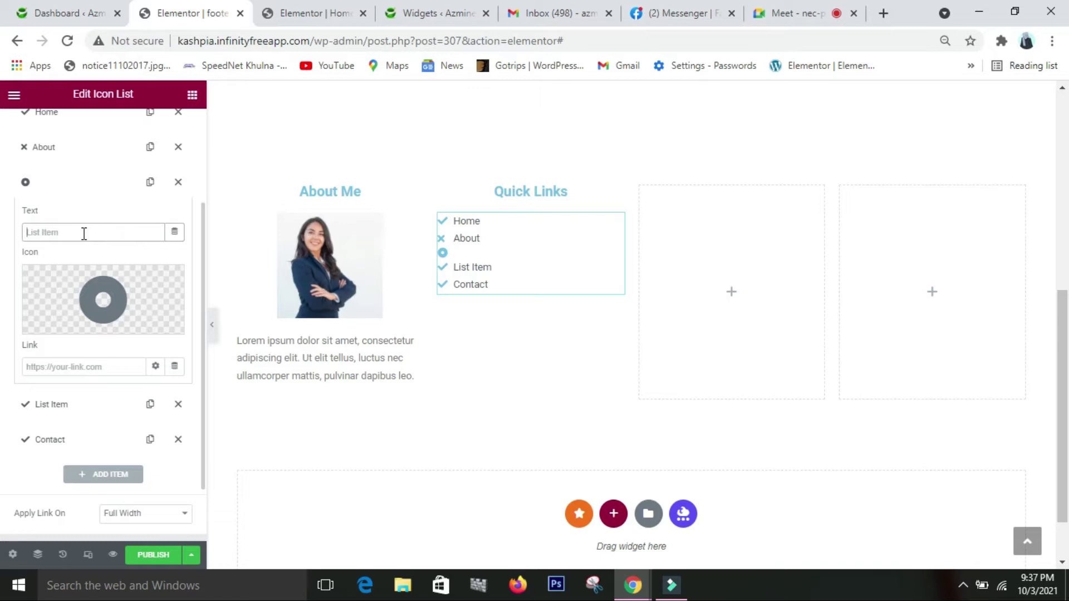
type("Services")
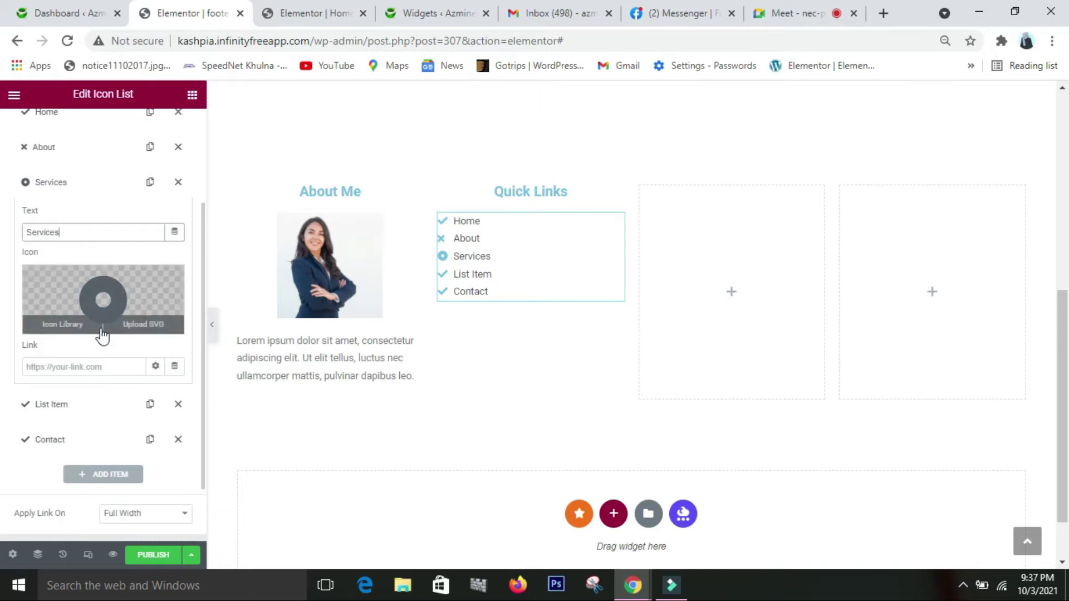
- Change the fourth icon list item's text to "Blog"
left_click(124, 405)
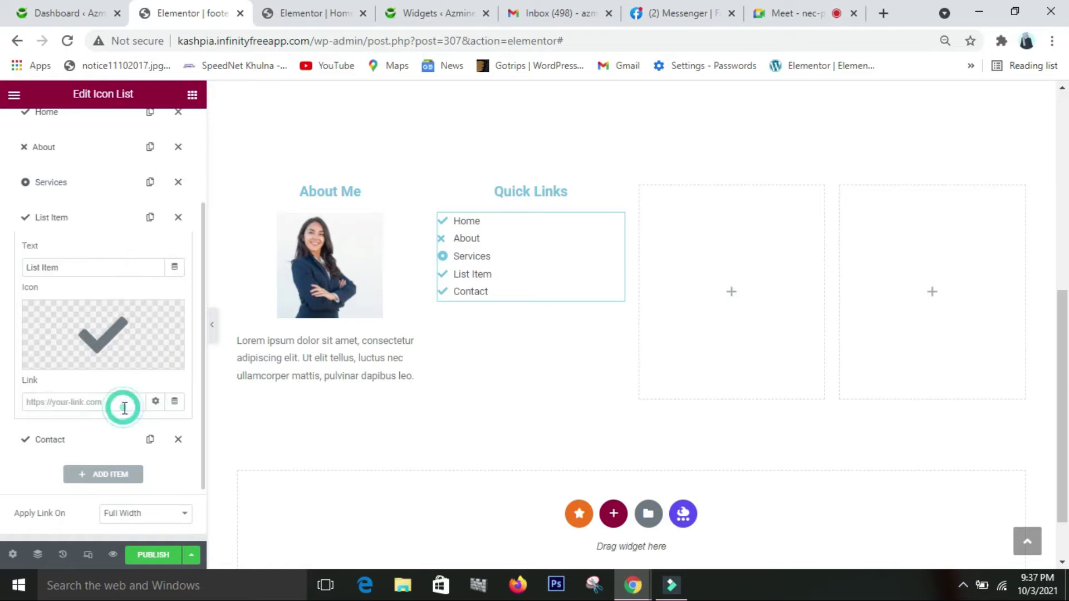
left_click(107, 271)
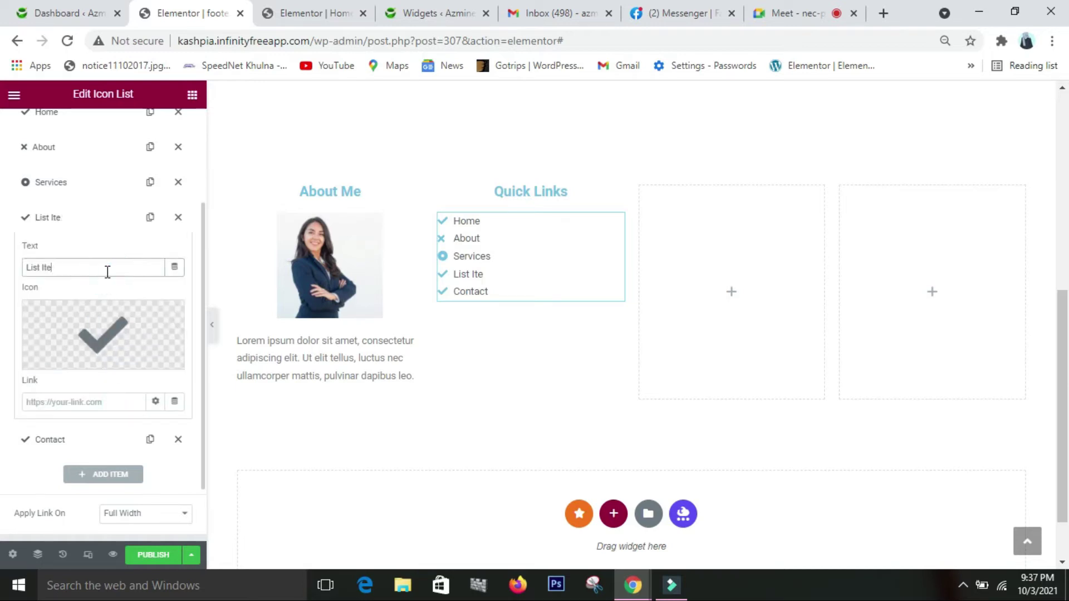
key("BackSpace")
key("BackSpace")
key("BackSpace")
key("BackSpace")
key("BackSpace")
key("BackSpace")
key("BackSpace")
key("BackSpace")
type("Blog")
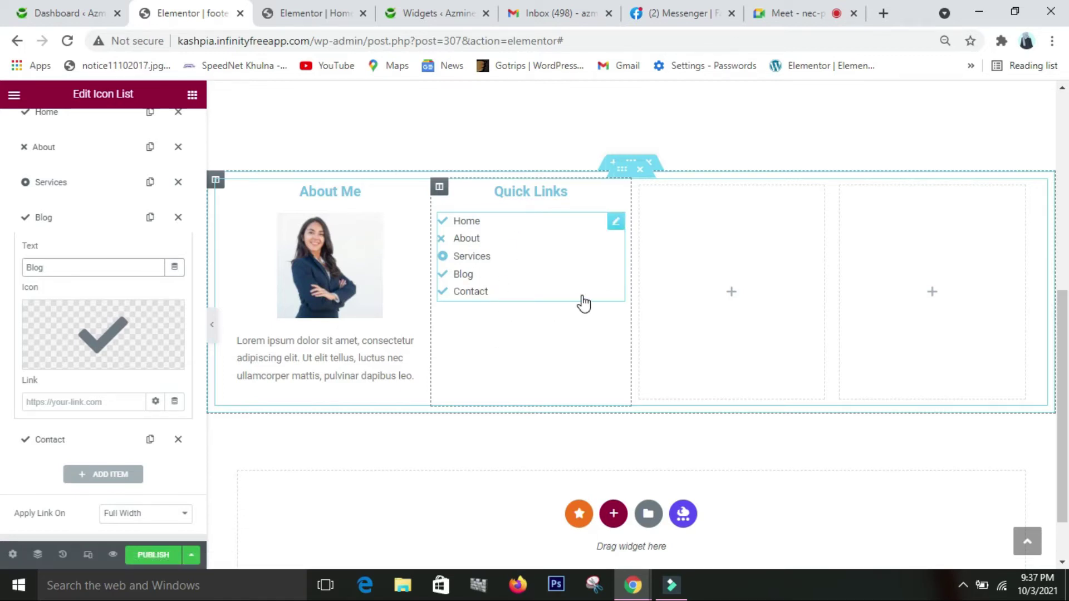
- Keep the default layout for the "Quick Links" icon list and center-align its items
scroll(74, 368, "up", 3)
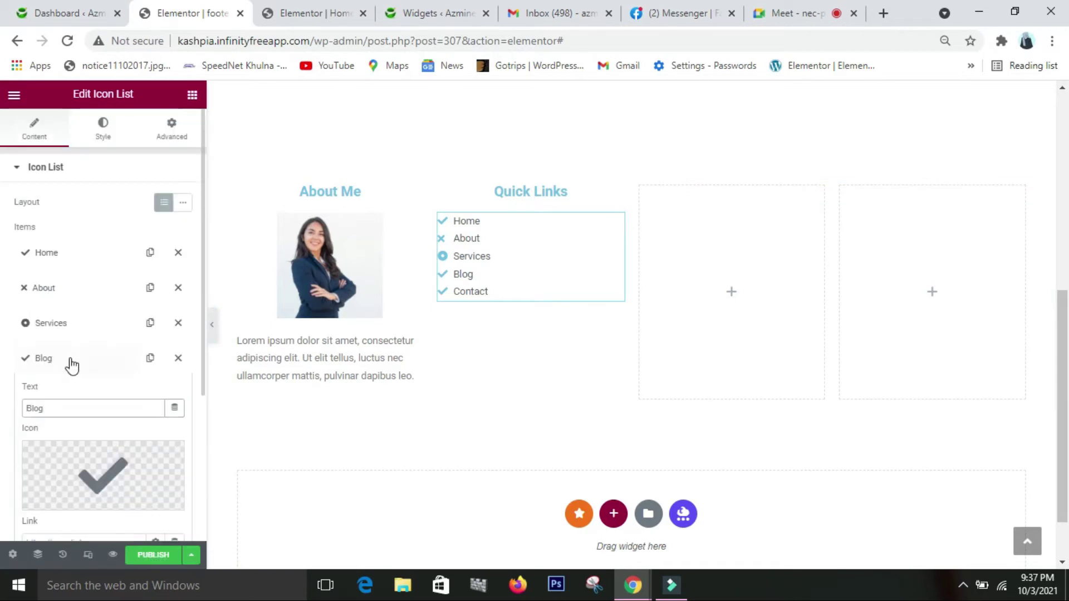
left_click(176, 207)
left_click(165, 203)
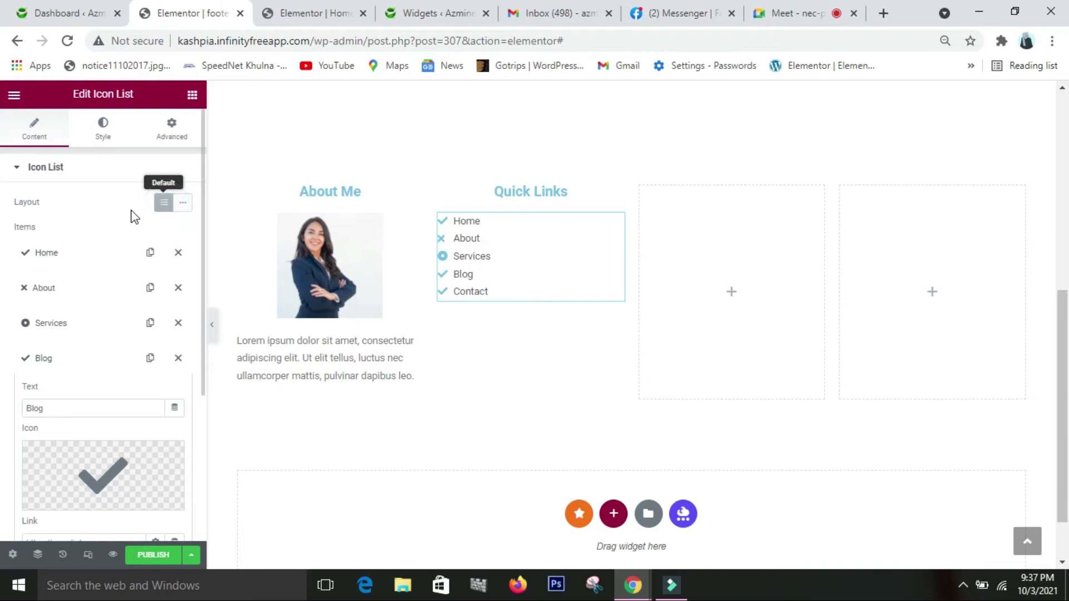
left_click(104, 133)
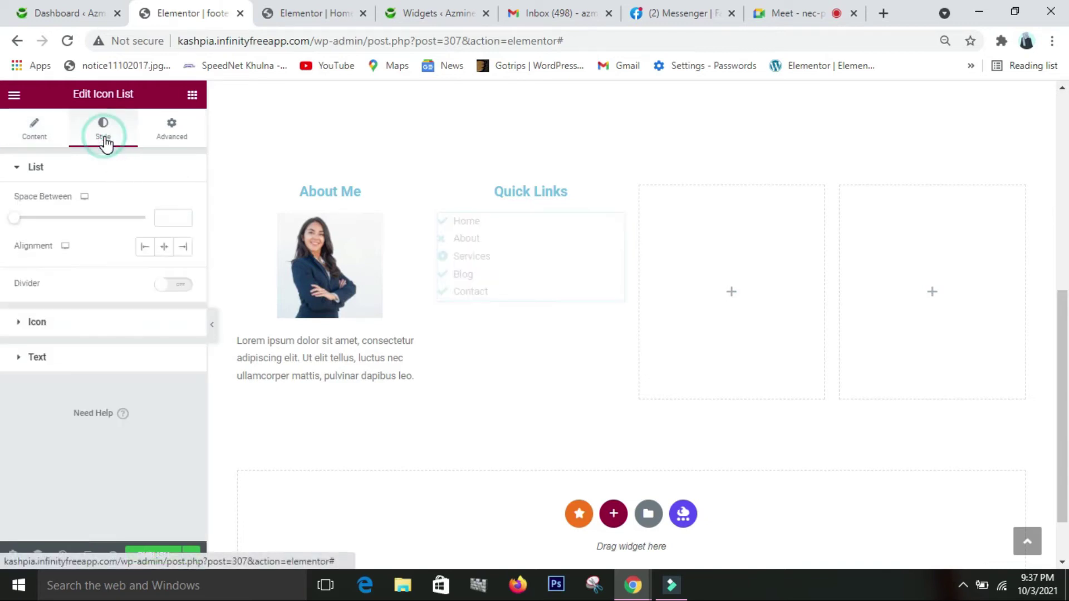
left_click(165, 248)
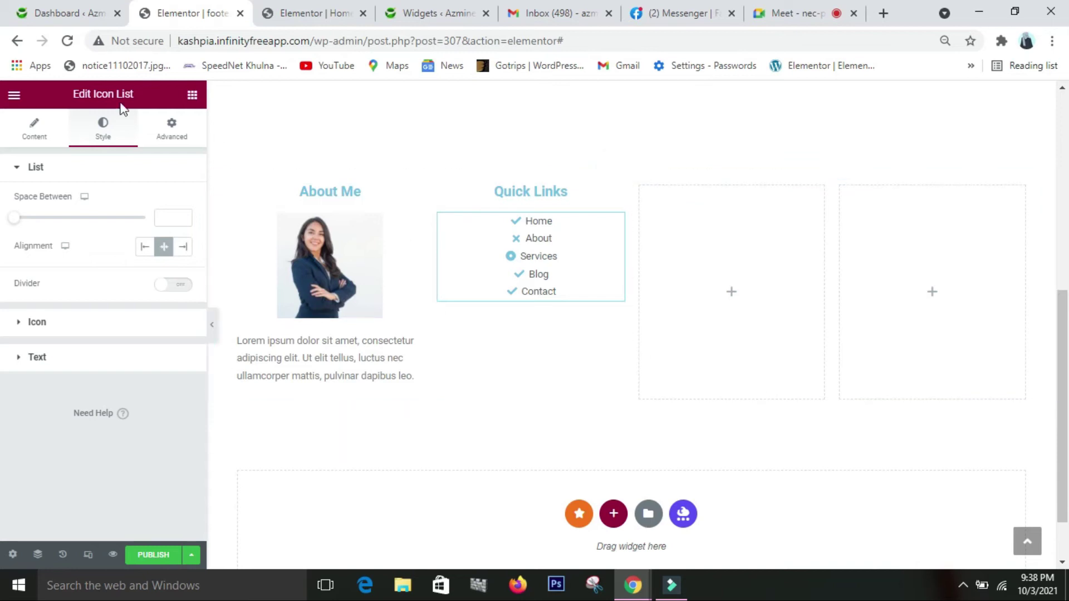
- Add a Heading widget to the third column and set its title to "News latter"
left_click(194, 97)
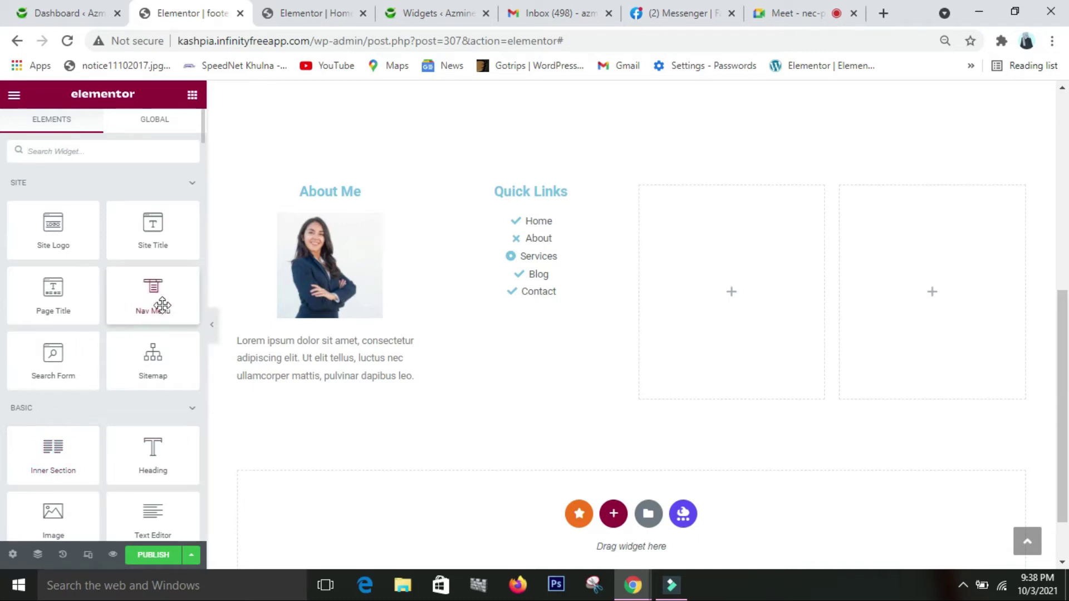
left_click_drag(153, 449, 692, 223)
left_click(146, 225)
key("BackSpace")
key("BackSpace")
key("BackSpace")
key("BackSpace")
key("BackSpace")
key("BackSpace")
key("BackSpace")
key("BackSpace")
key("BackSpace")
key("BackSpace")
key("BackSpace")
key("BackSpace")
key("BackSpace")
key("BackSpace")
key("BackSpace")
key("BackSpace")
key("BackSpace")
key("BackSpace")
key("BackSpace")
key("BackSpace")
key("BackSpace")
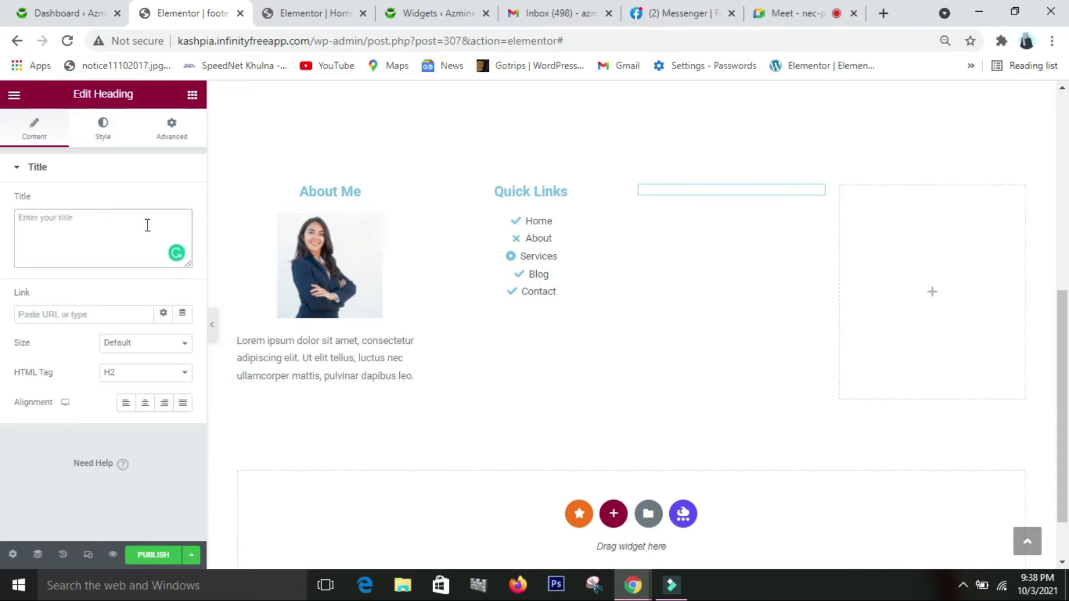
type("News latter")
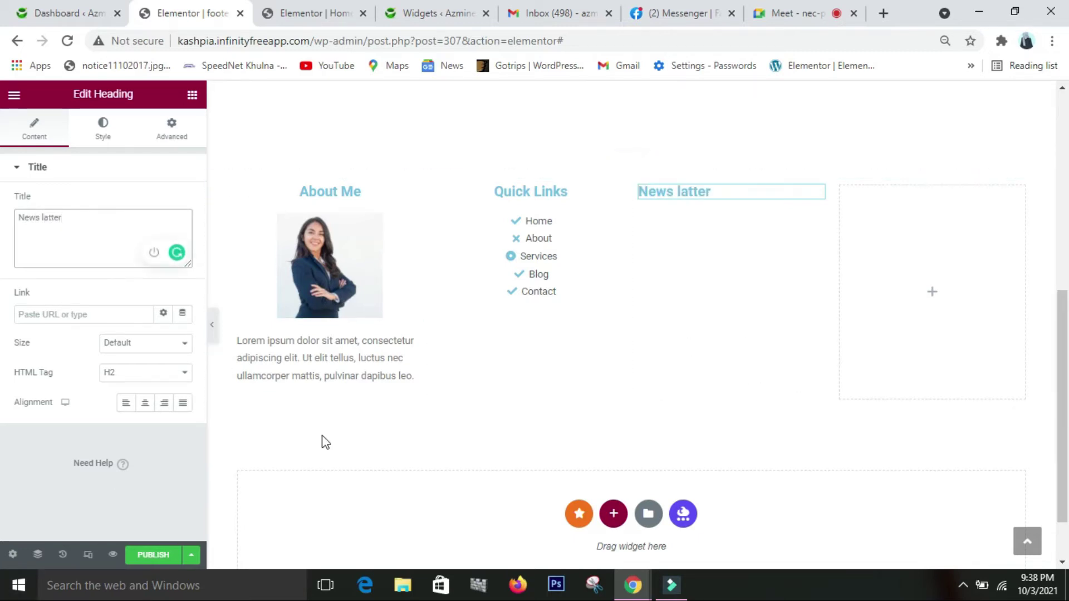
- Search the widgets for "search" and add a Search Form below the "News latter" heading
left_click(193, 94)
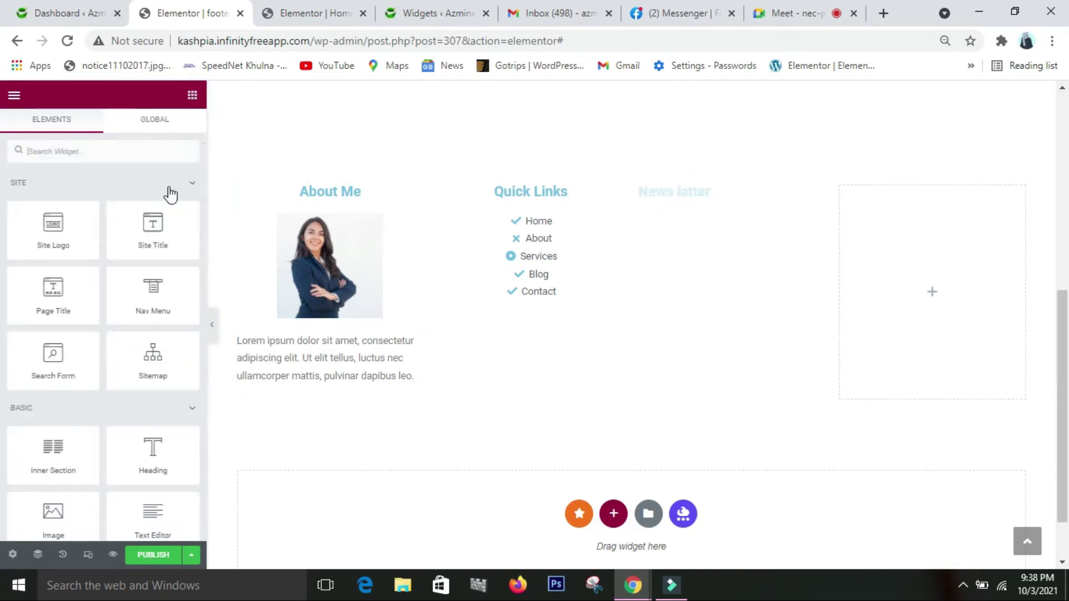
left_click(125, 159)
type("search")
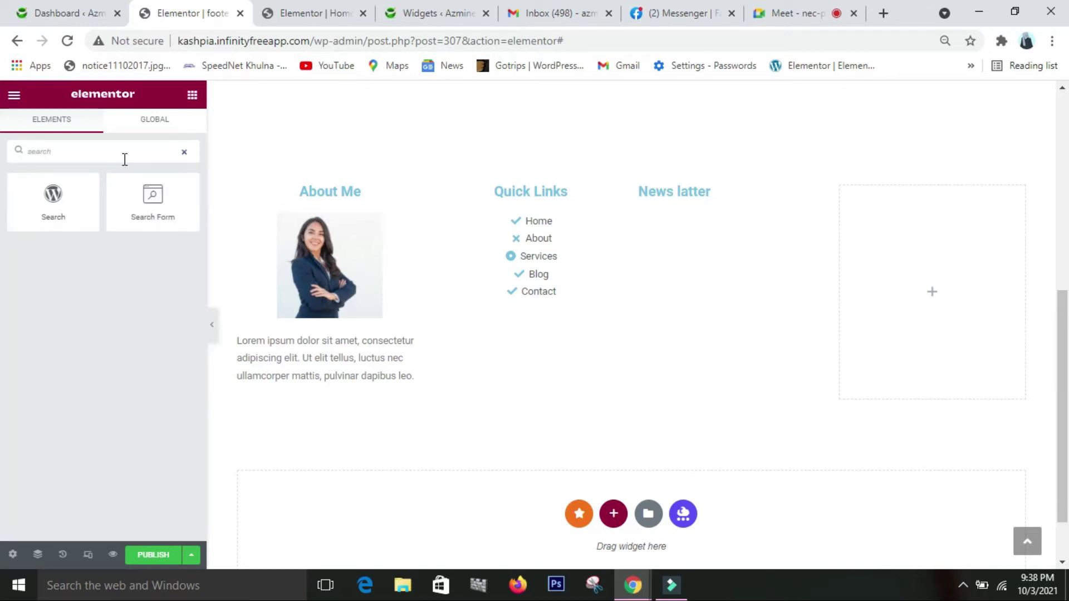
left_click_drag(167, 203, 660, 195)
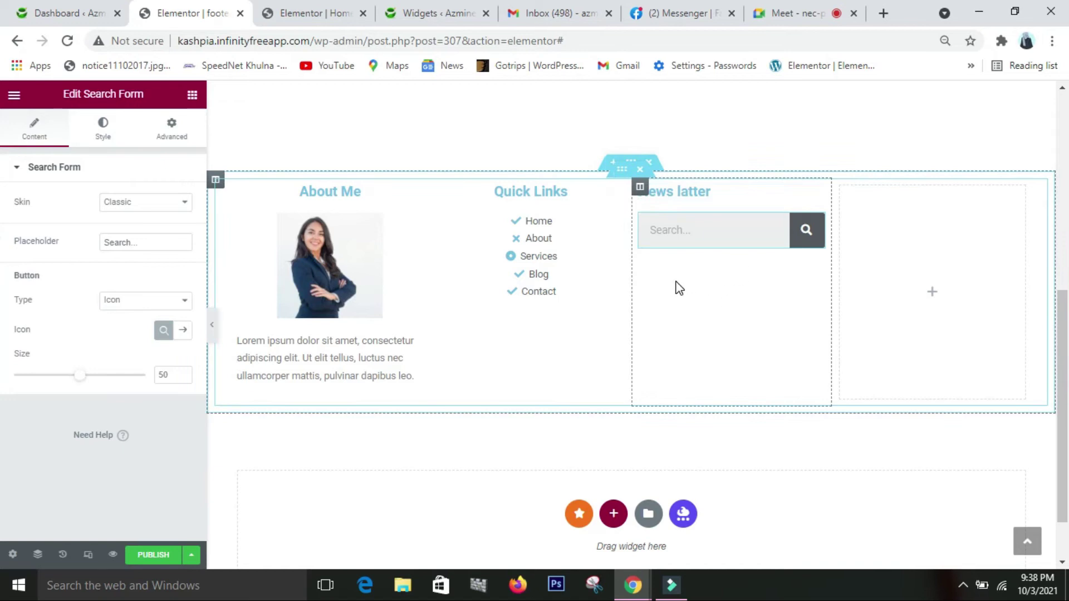
- Search the widgets for "soci" and add Social Icons below the search form in the third column
left_click(188, 100)
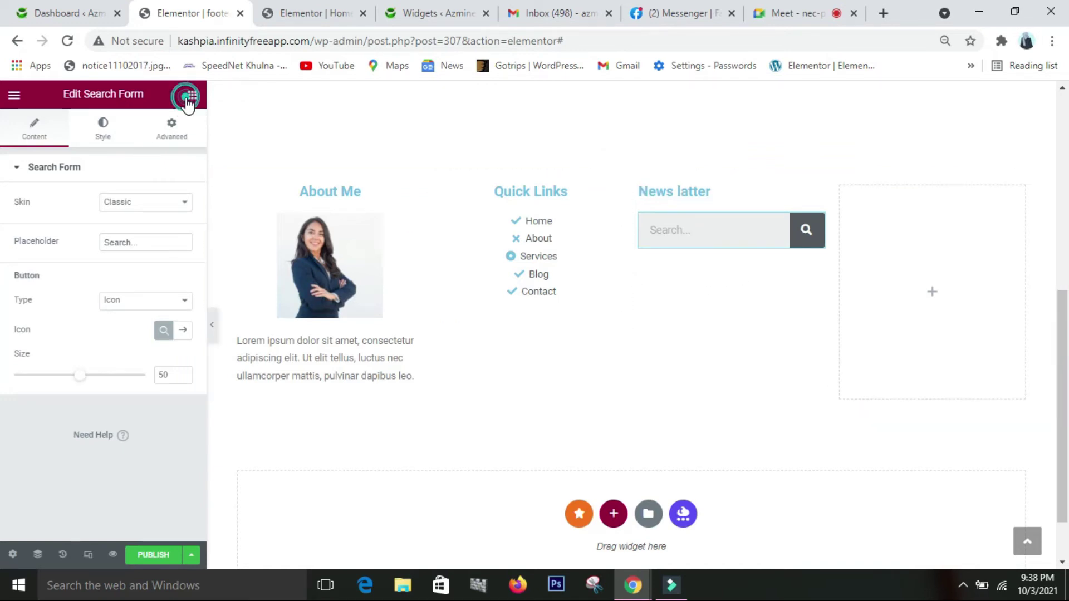
scroll(88, 432, "down", 3)
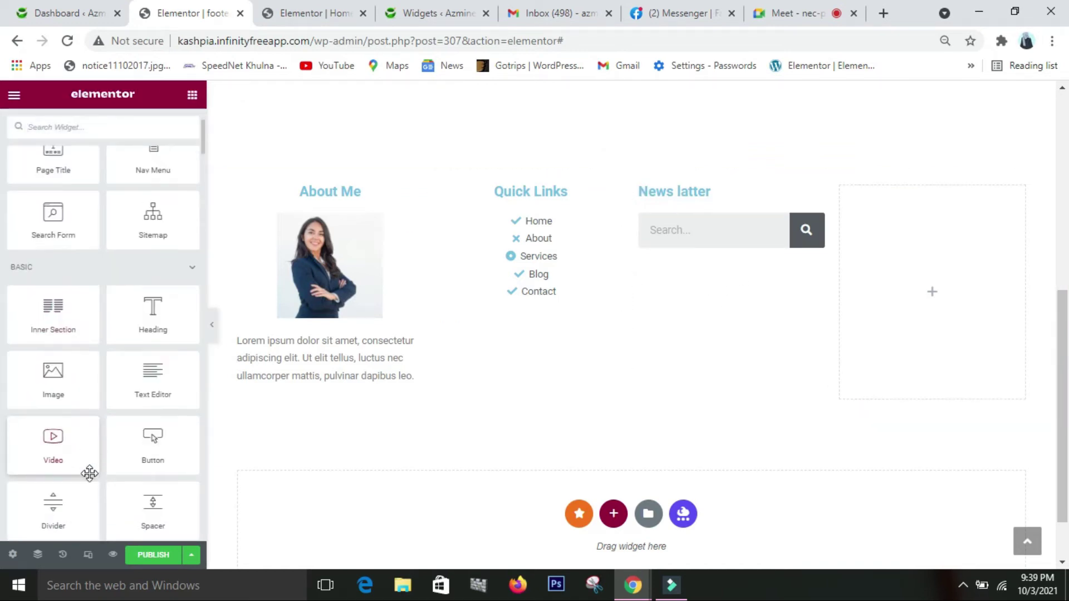
scroll(91, 480, "down", 4)
scroll(97, 445, "up", 6)
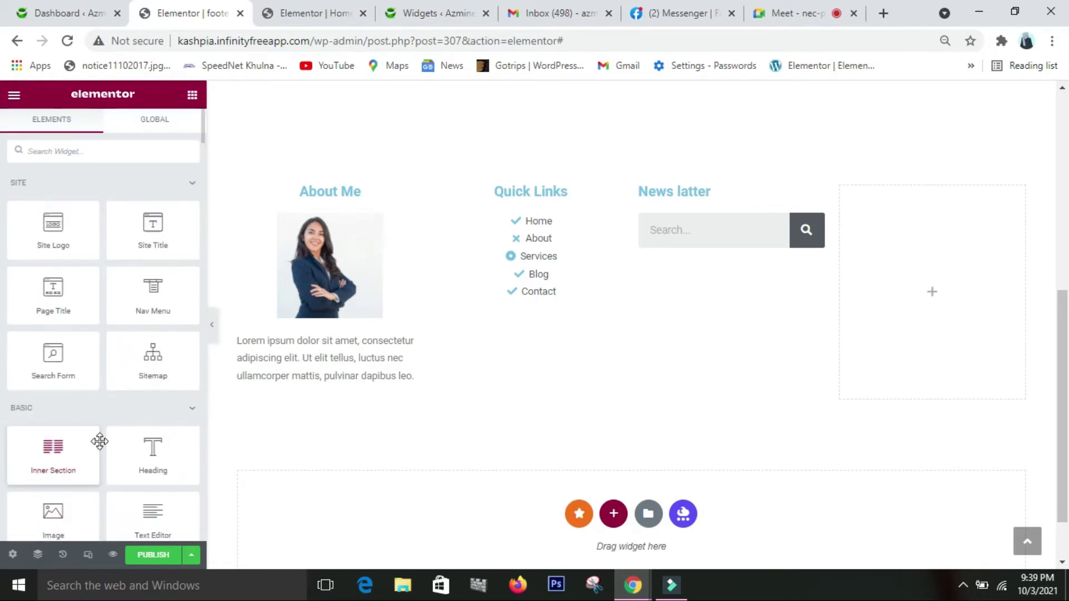
type("soci")
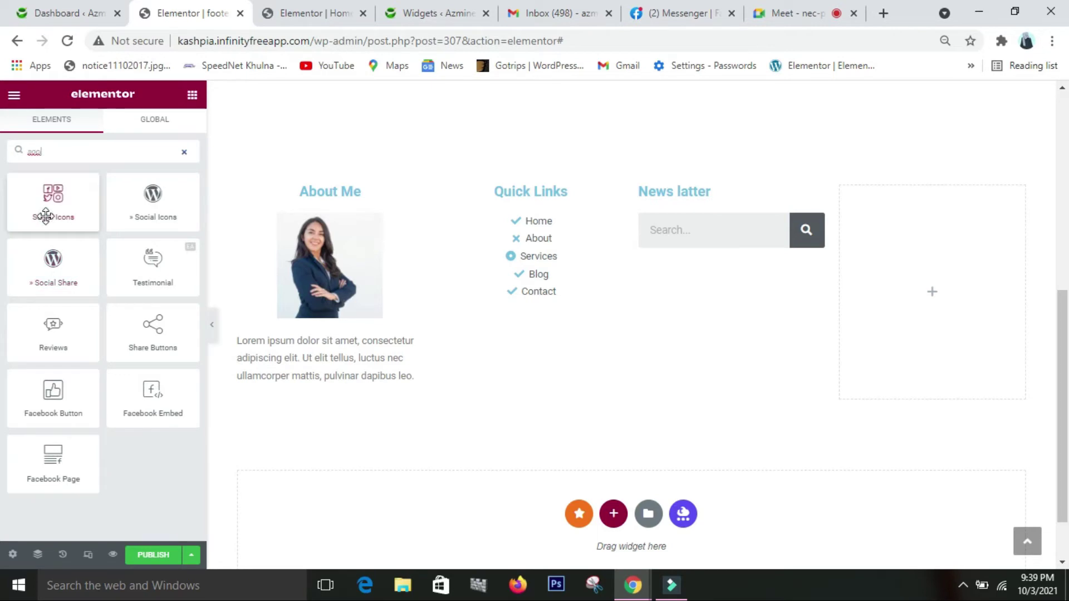
left_click_drag(53, 206, 700, 237)
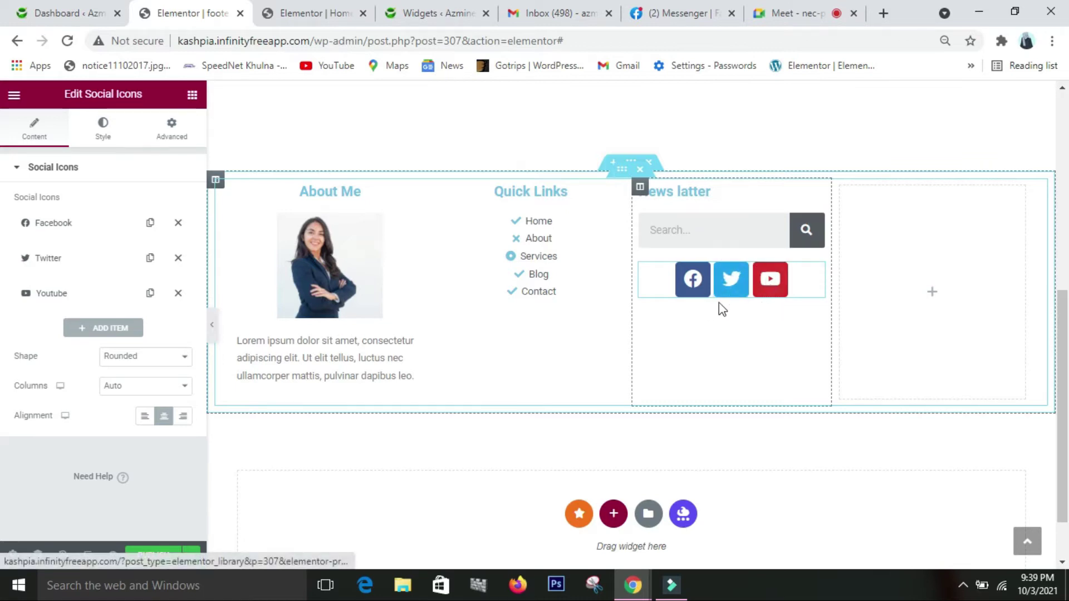
- Insert a Spacer between the search form and the social icons in the third column
left_click(192, 94)
scroll(88, 417, "down", 2)
scroll(88, 418, "down", 3)
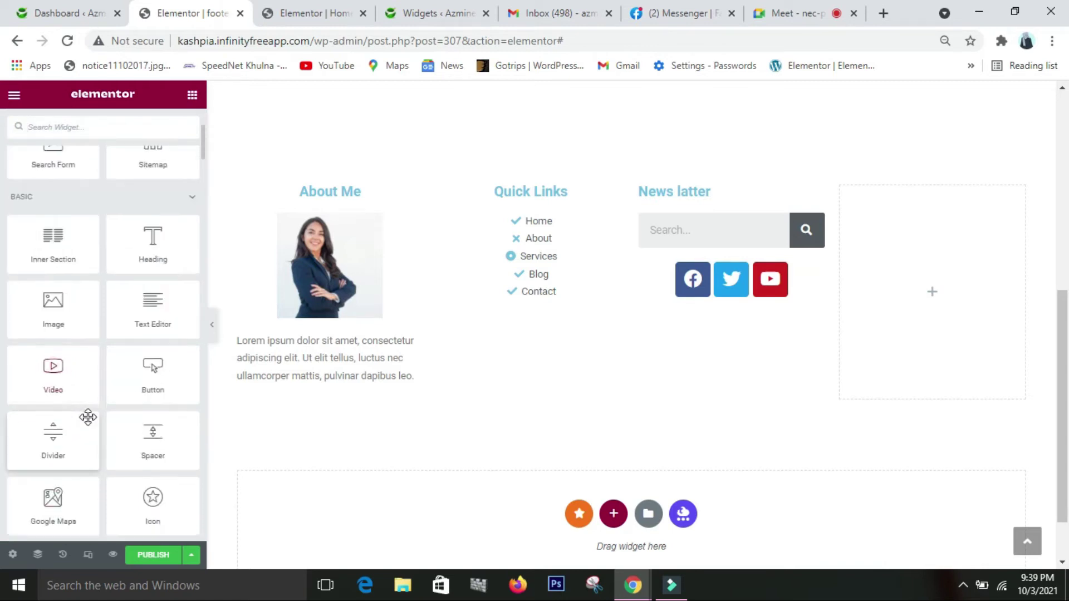
left_click_drag(141, 387, 735, 284)
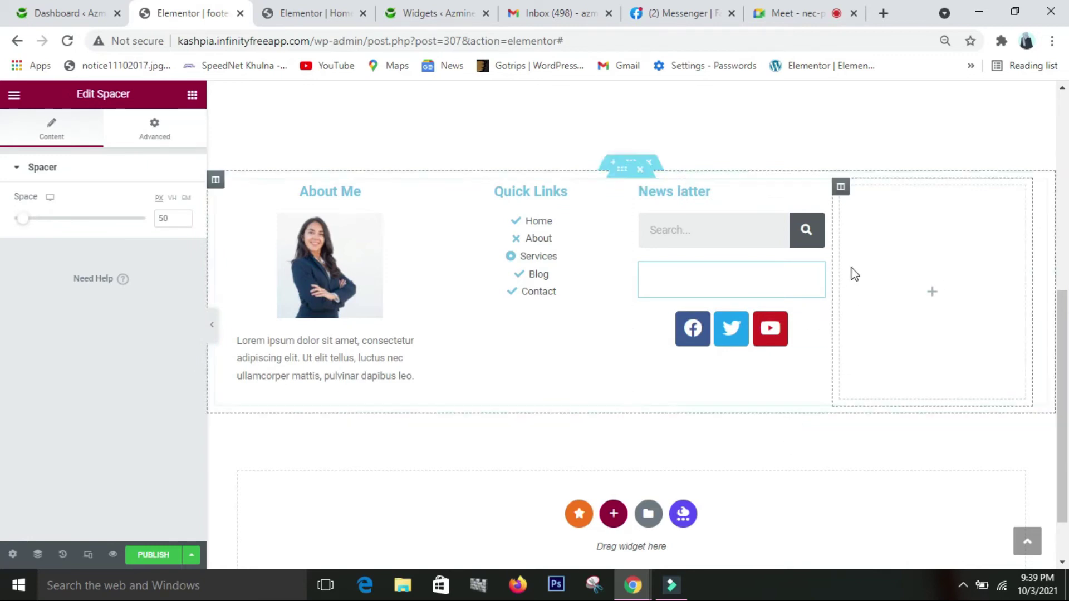
- Search the widgets for "cale" and add the Calendar widget to the empty fourth column
left_click(888, 236)
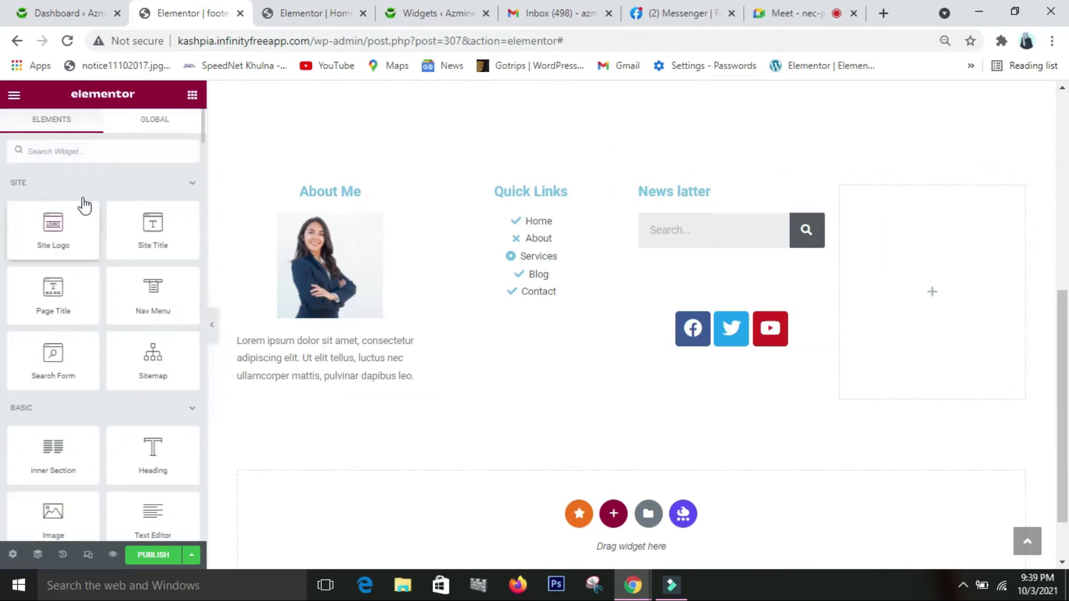
type("c")
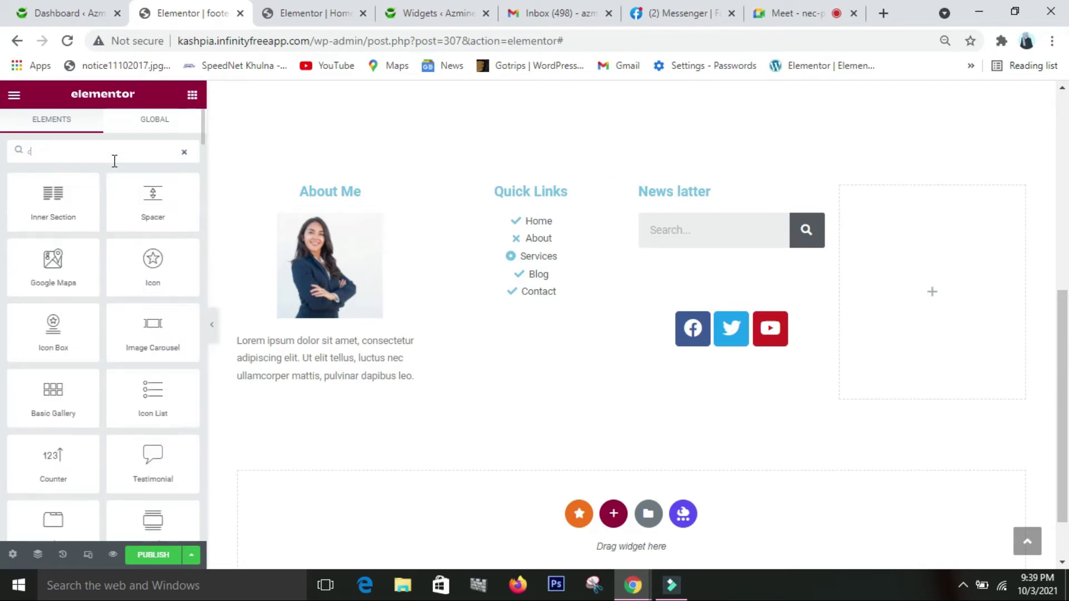
type("al")
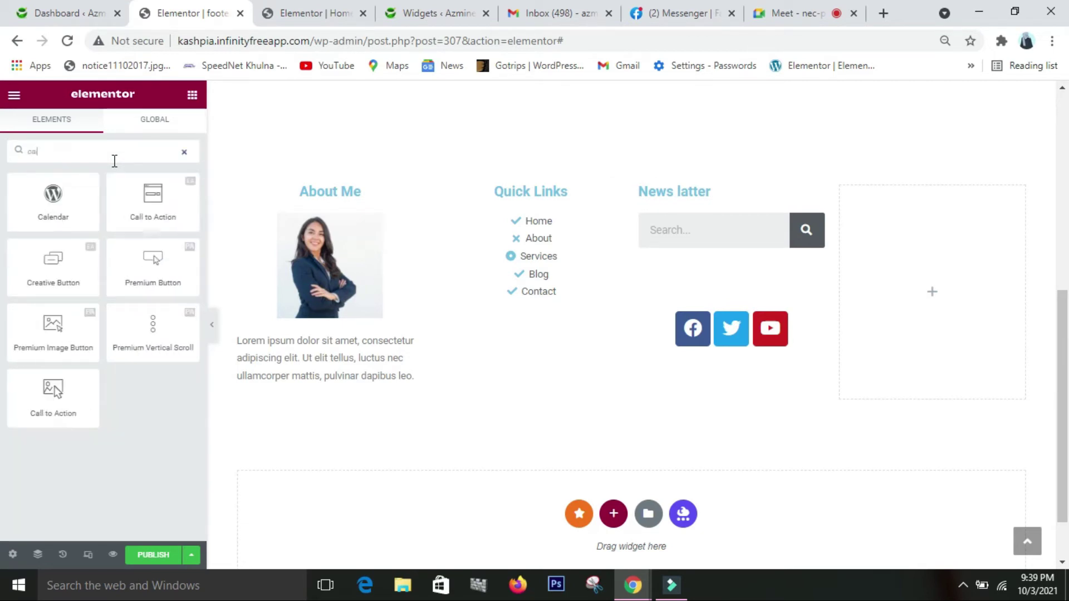
type("e")
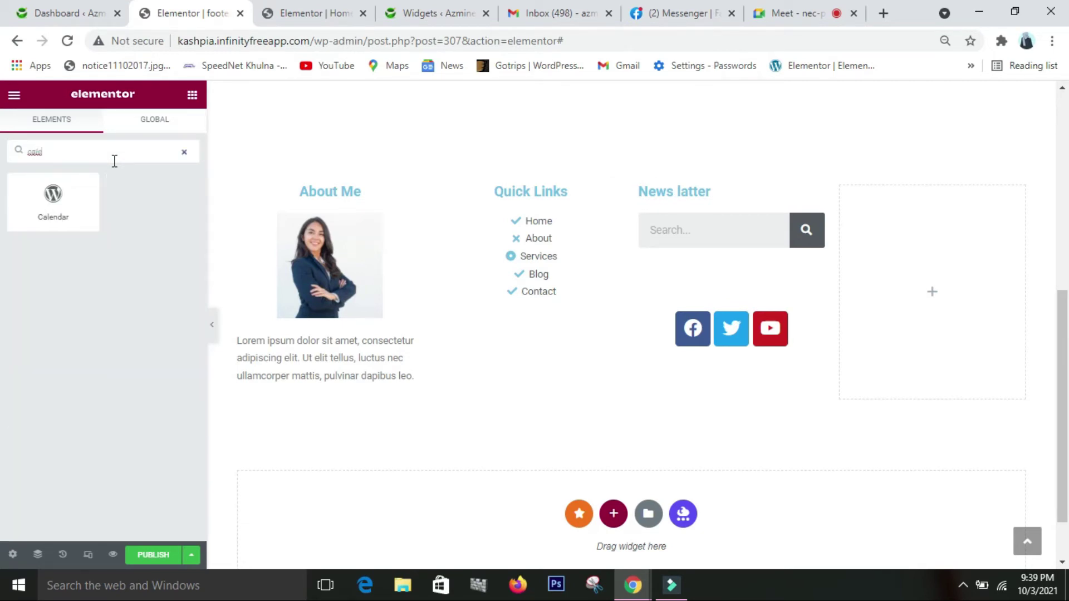
left_click_drag(53, 201, 969, 275)
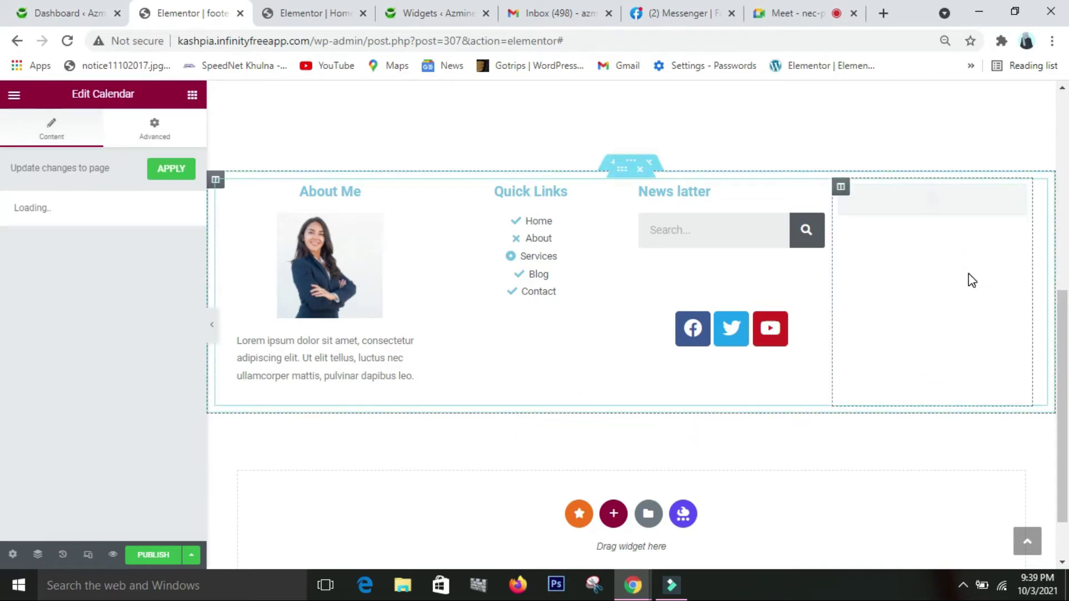
- Set the Calendar widget's title to "Calender"
left_click(173, 175)
left_click(90, 232)
type("Cal")
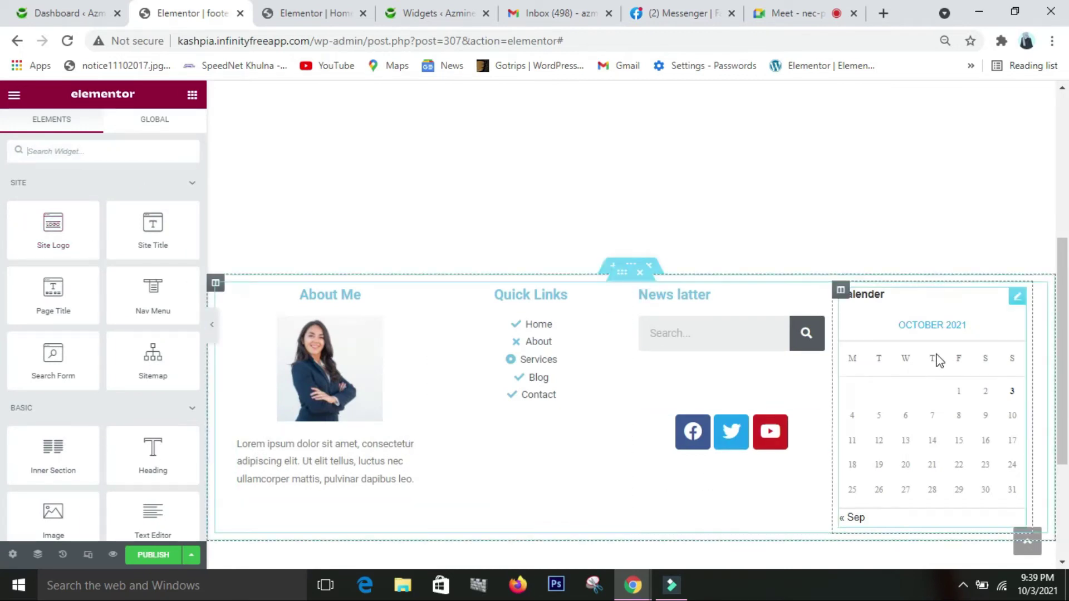
- Clear the title of the Calendar widget in the fourth column
scroll(937, 361, "down", 3)
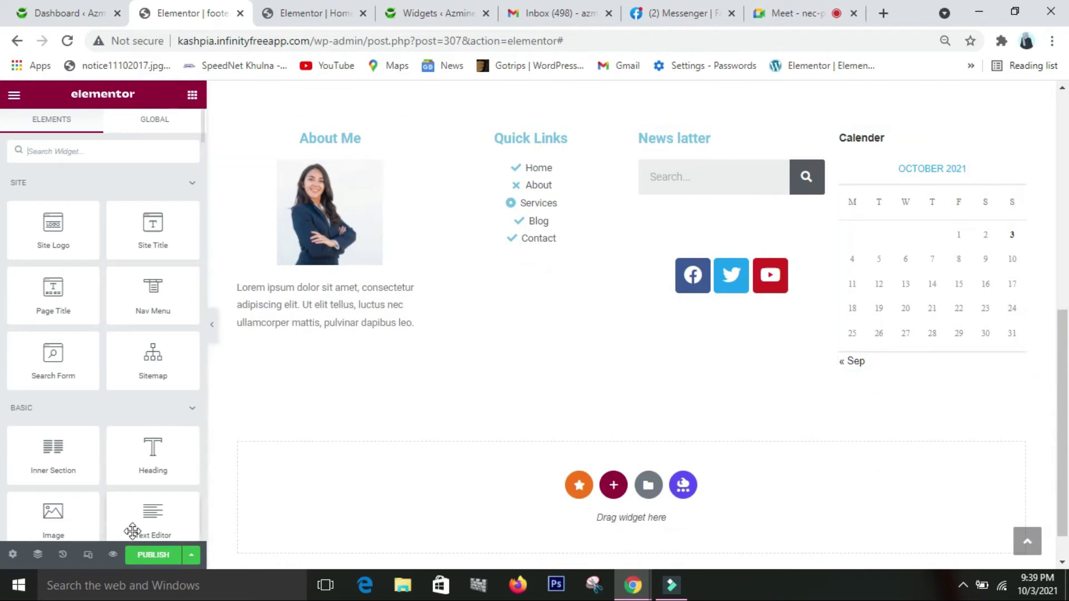
left_click(919, 149)
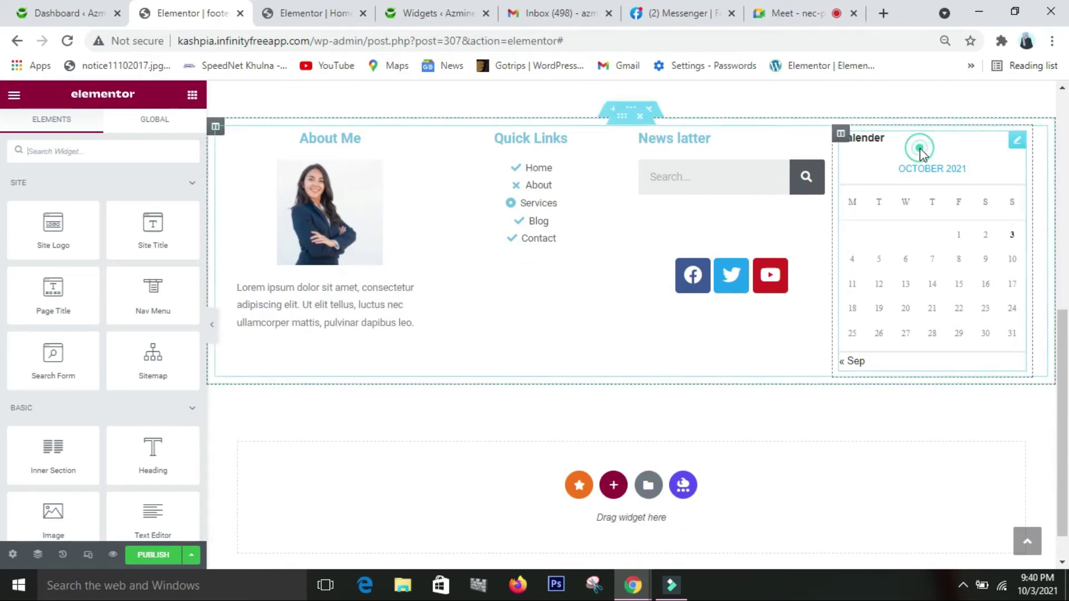
left_click(83, 233)
key("BackSpace")
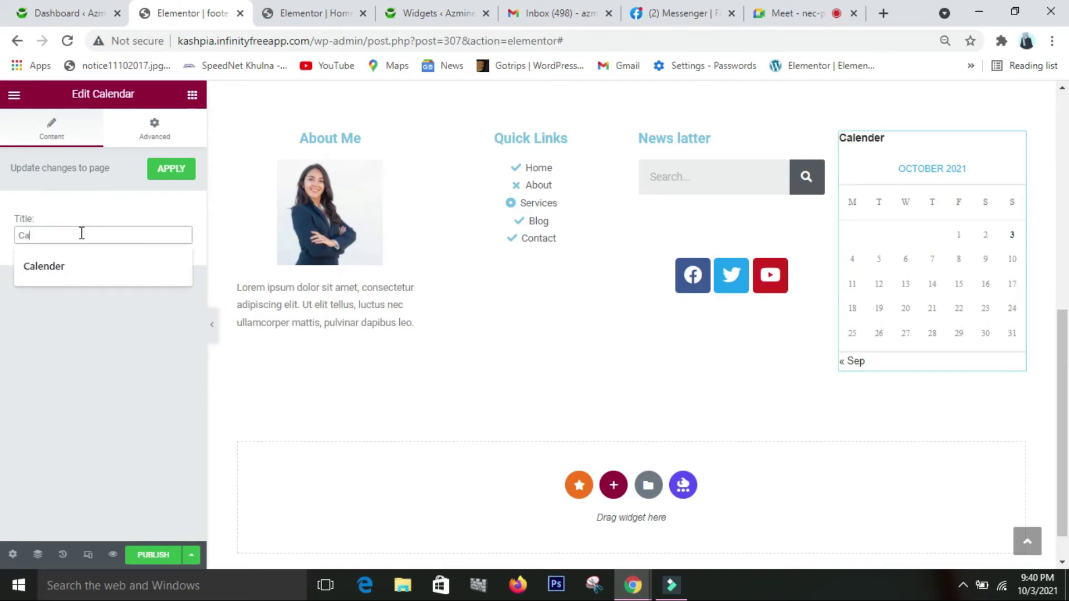
key("BackSpace")
key("BackSpace")
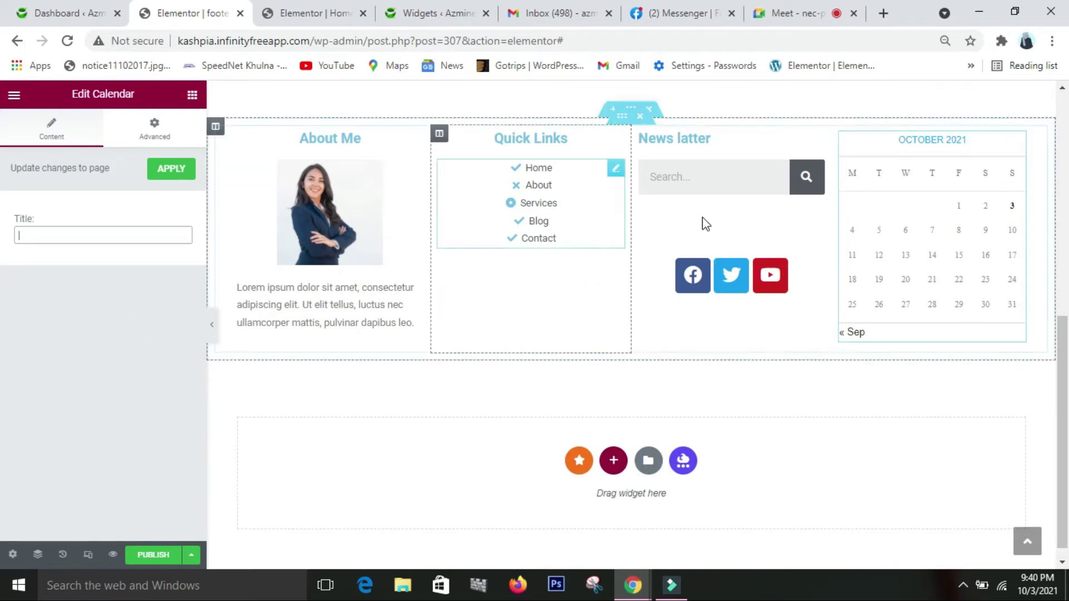
- Set the background type of the four-column footer section to Classic
scroll(738, 264, "up", 1)
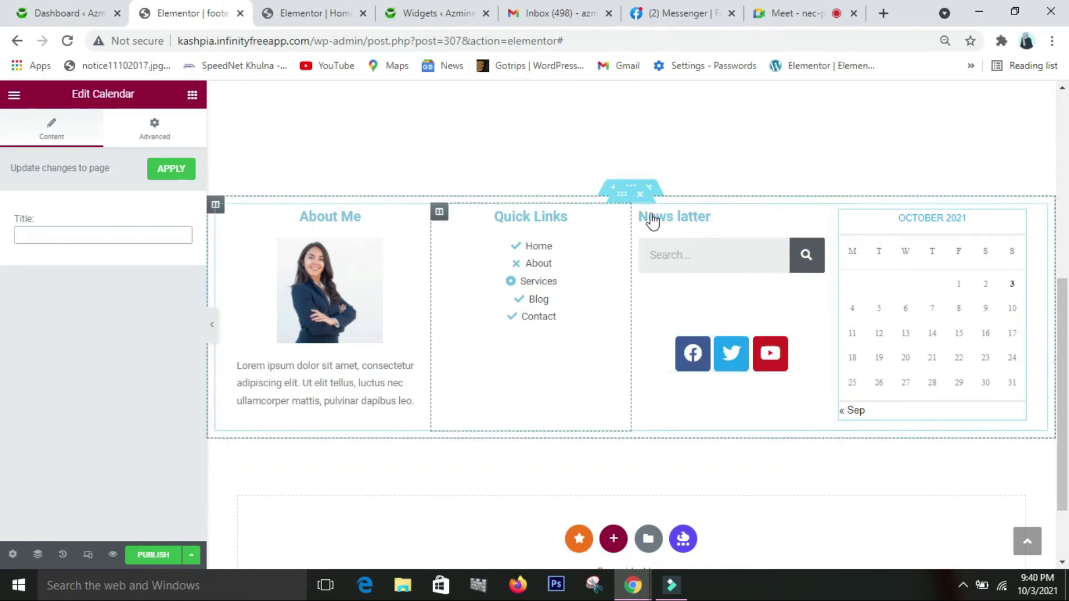
left_click(630, 190)
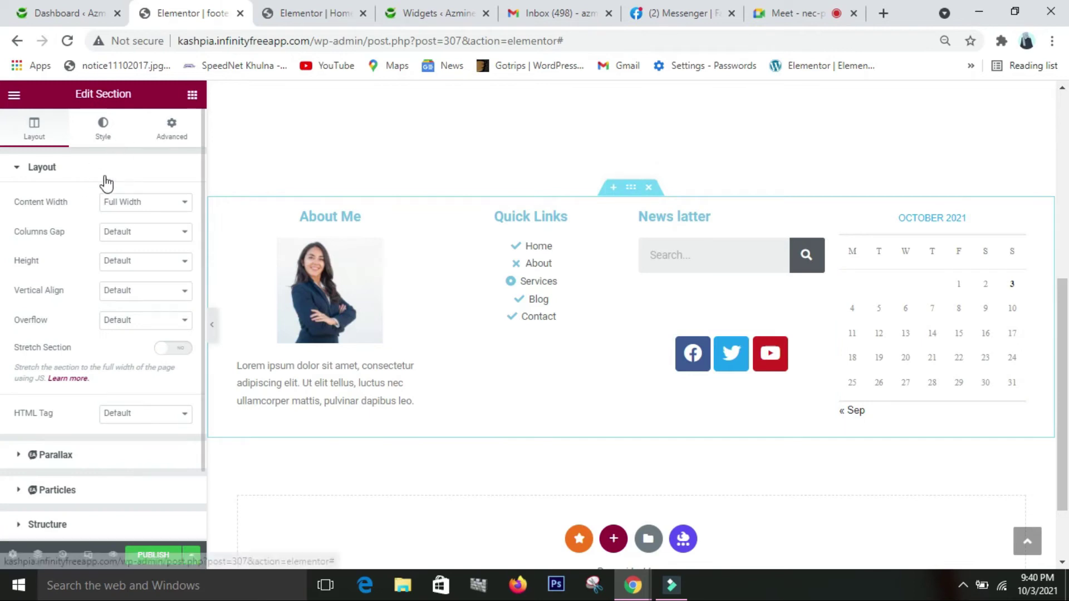
left_click(101, 134)
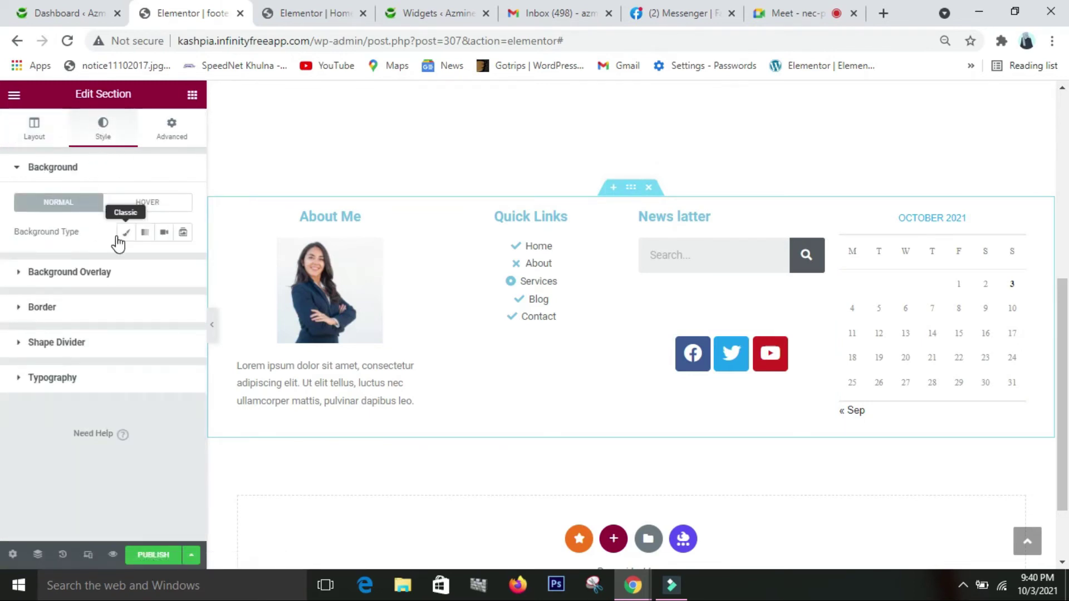
left_click(125, 233)
mouse_move(80, 334)
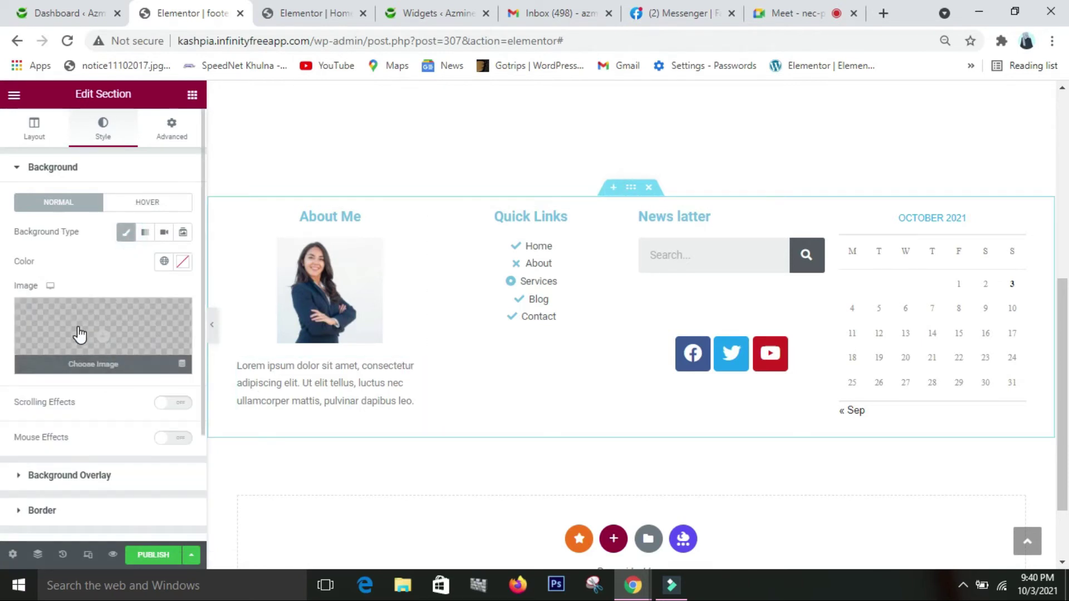
- Examine the Home page's section colors and existing footer in its Elementor tab
left_click(299, 17)
scroll(594, 269, "up", 20)
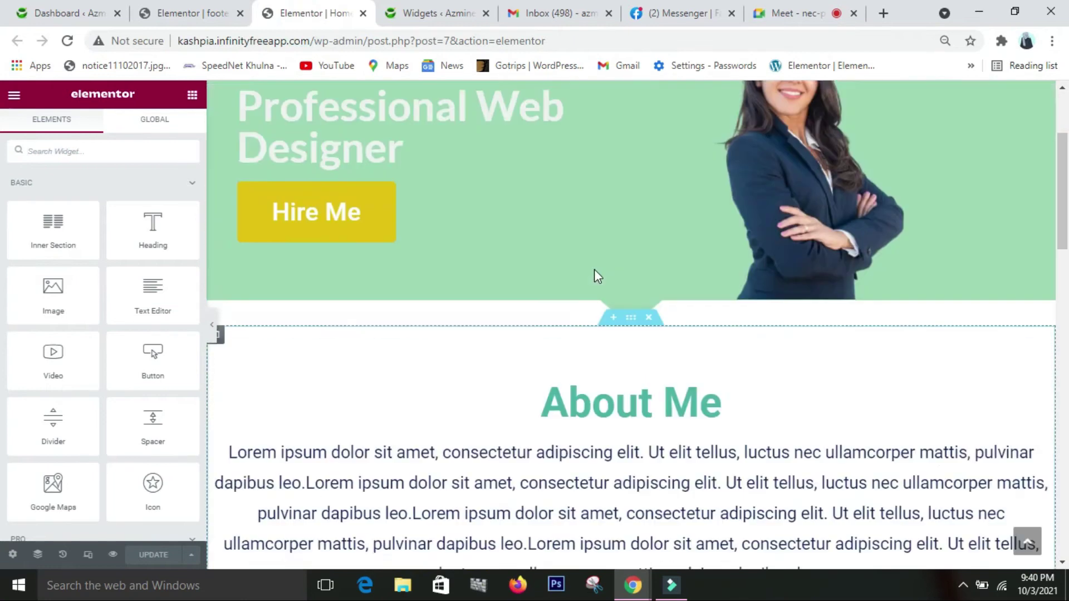
scroll(593, 269, "up", 2)
scroll(594, 269, "down", 8)
scroll(595, 270, "down", 15)
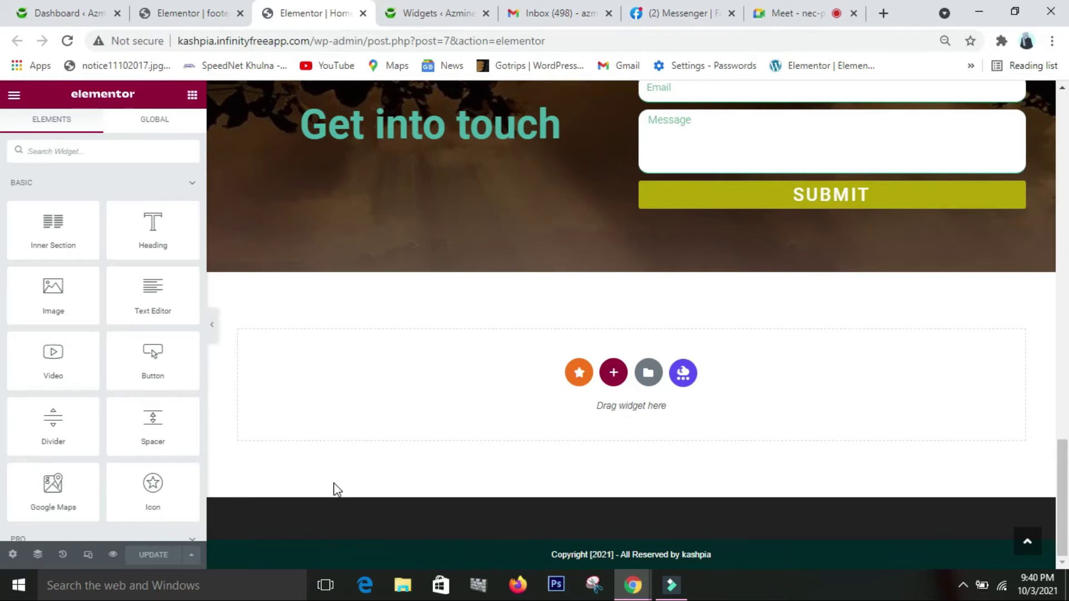
- Return to the footer template and set the footer section's background color to dark teal #053839
left_click(172, 12)
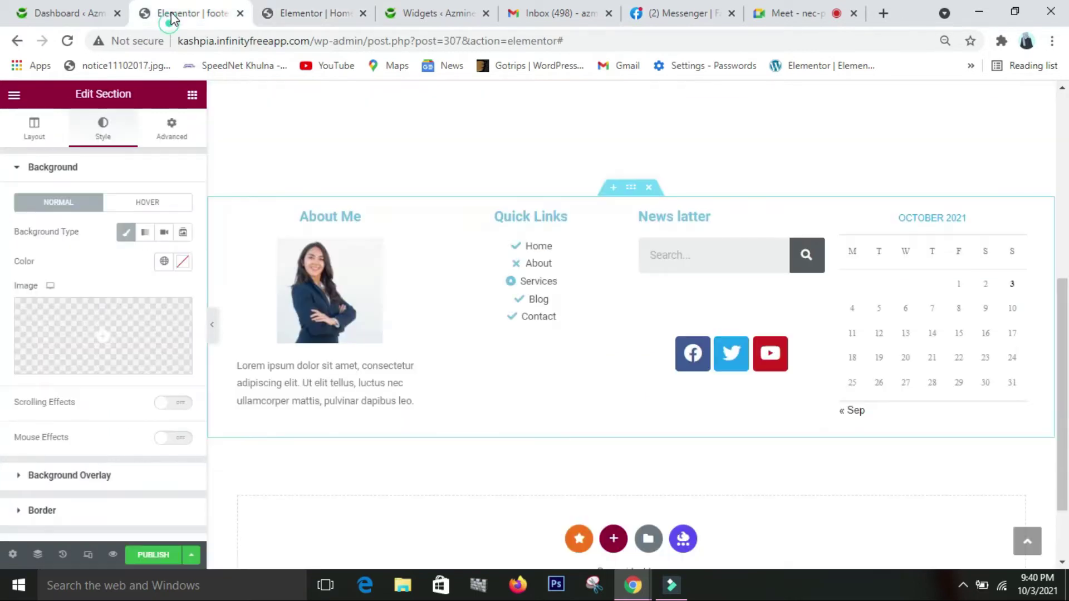
left_click(179, 262)
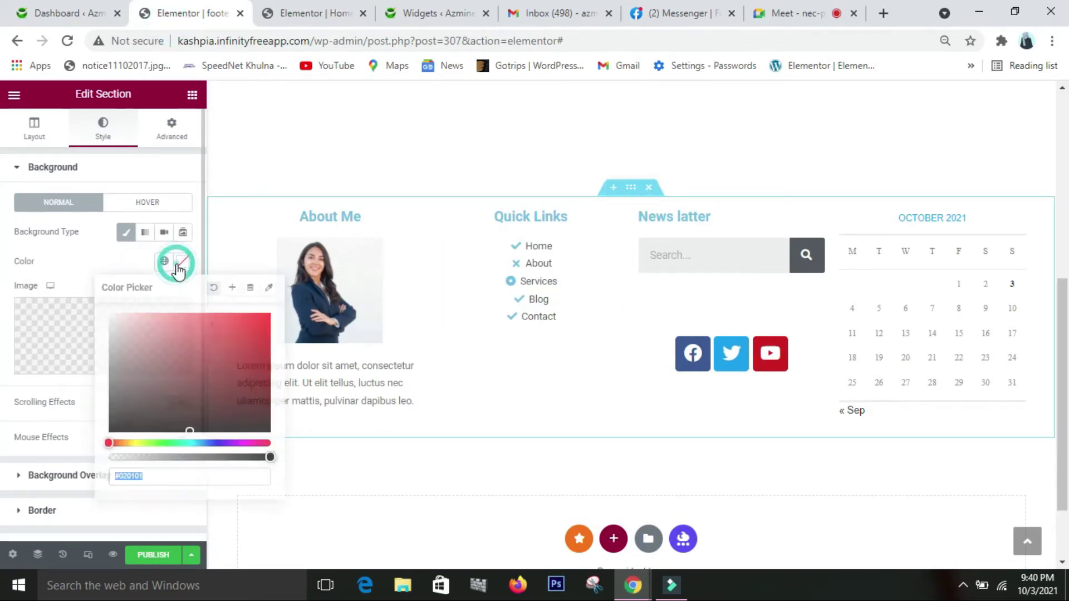
left_click(208, 444)
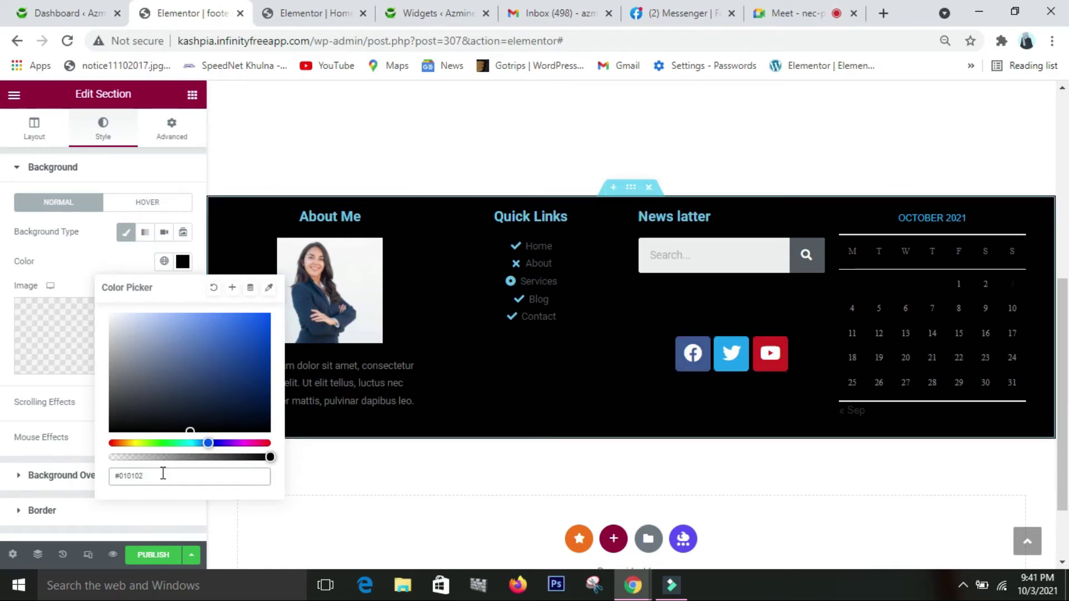
left_click(255, 405)
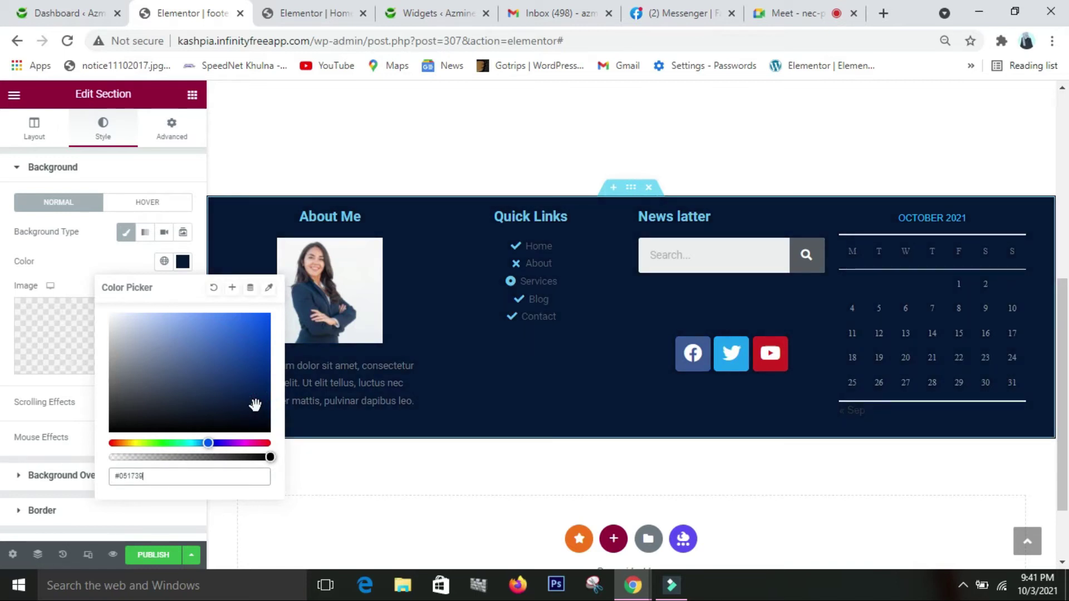
left_click(212, 451)
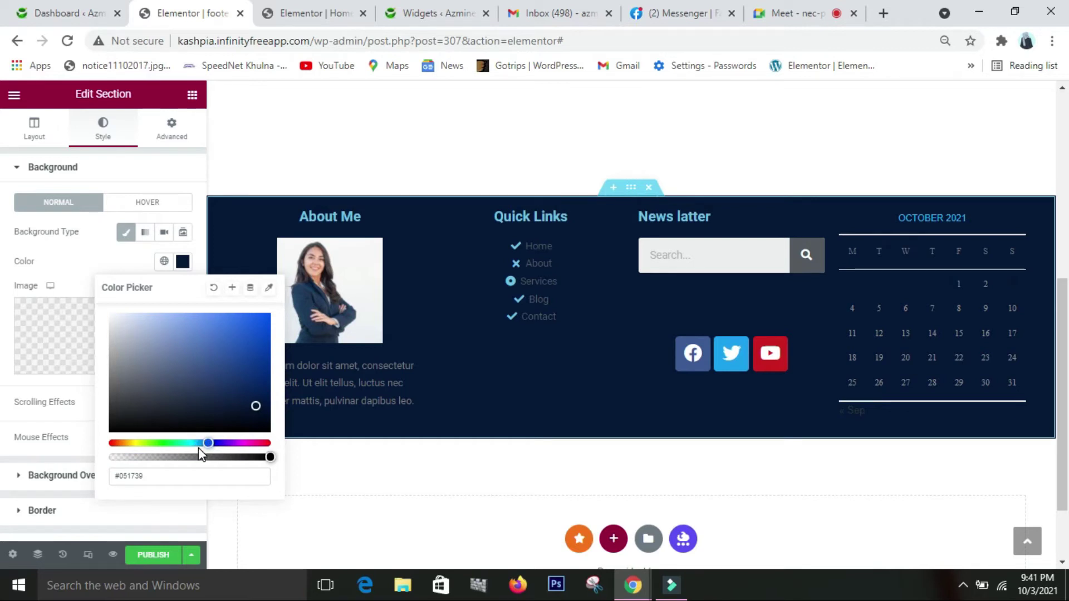
left_click_drag(209, 443, 190, 449)
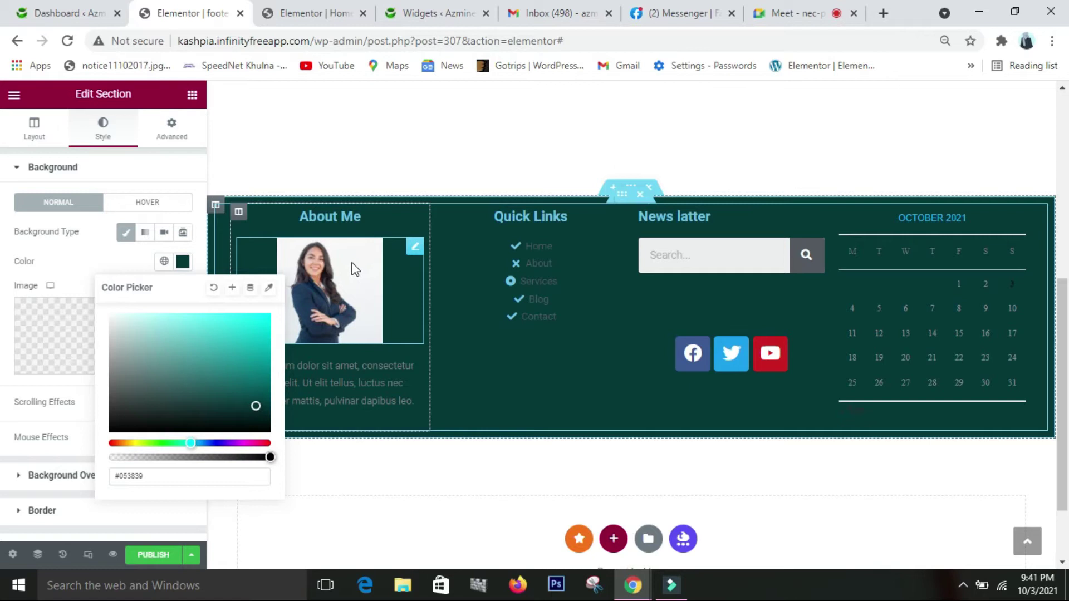
left_click(74, 261)
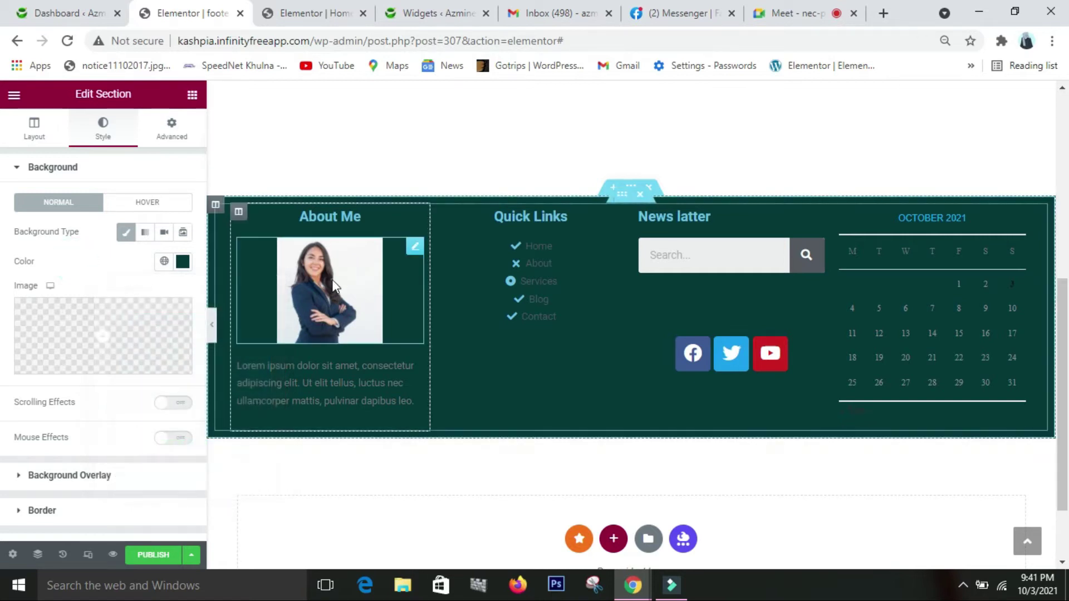
left_click(293, 292)
left_click(97, 276)
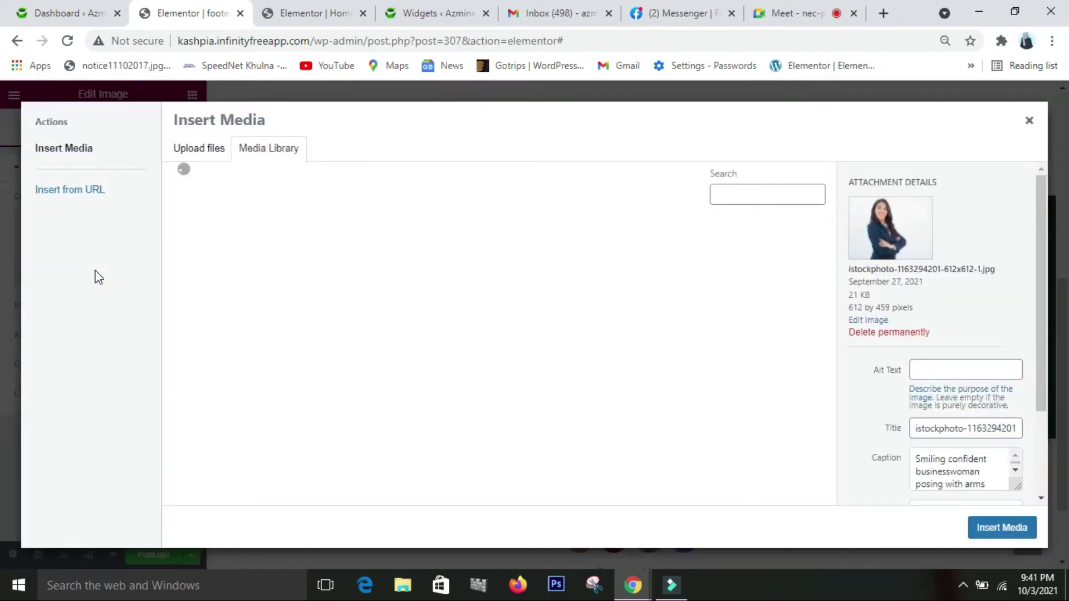
left_click(260, 288)
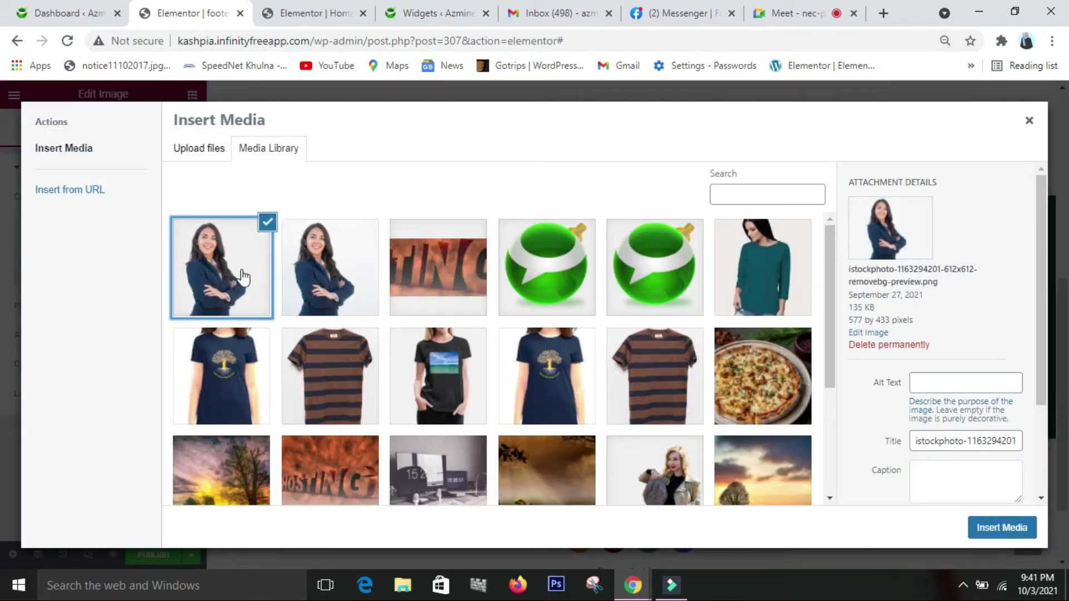
left_click(1008, 535)
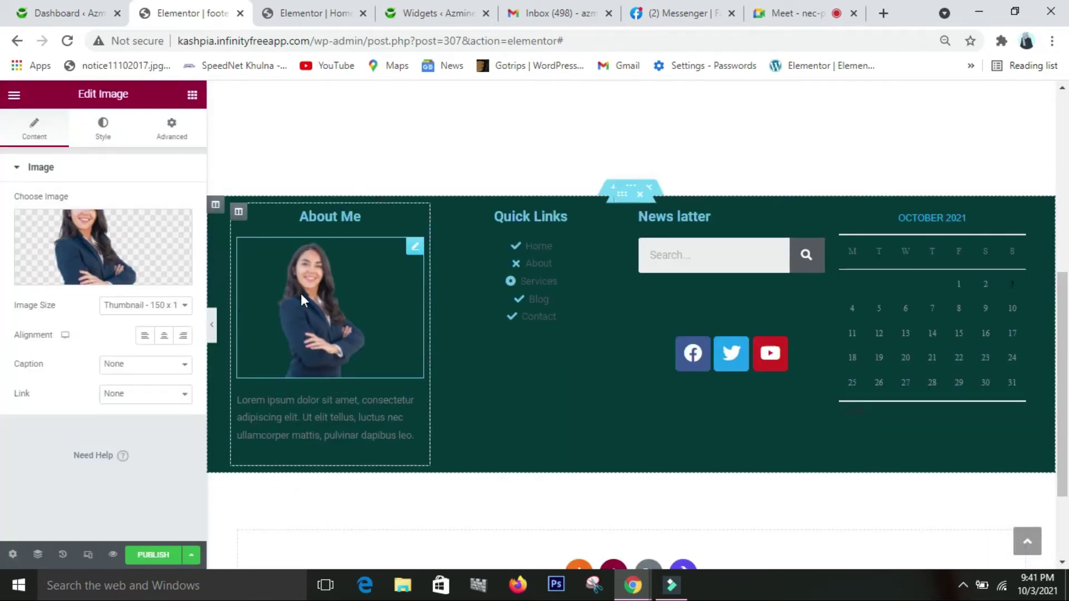
- Try resizing the About Me image to 15% width, 16% max width and 7 px height
left_click(102, 130)
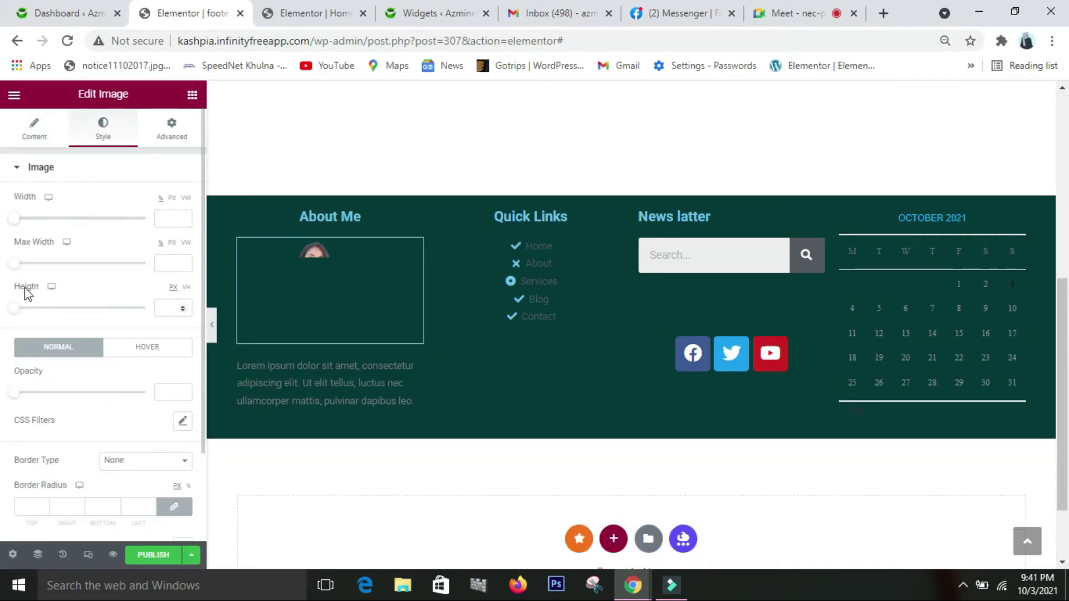
left_click(18, 308)
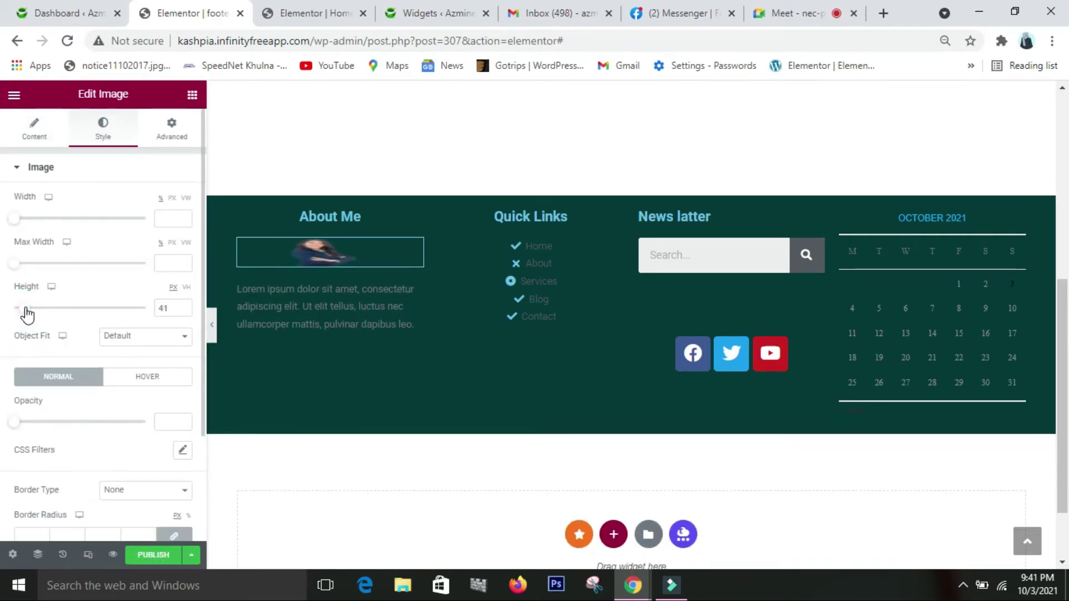
left_click_drag(13, 311, 12, 309)
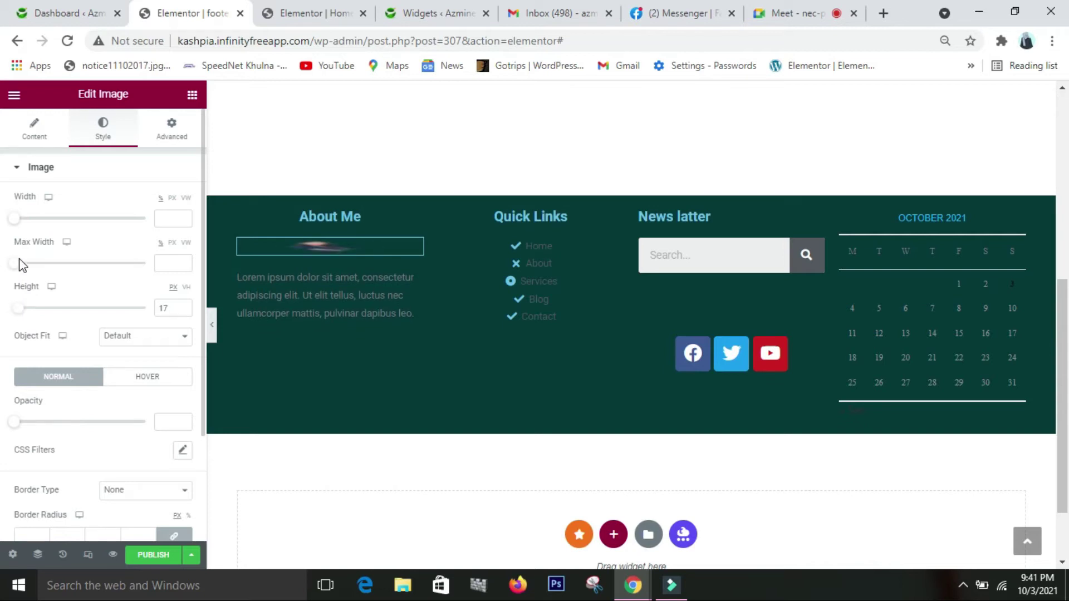
left_click_drag(18, 269, 37, 271)
left_click_drag(21, 220, 34, 228)
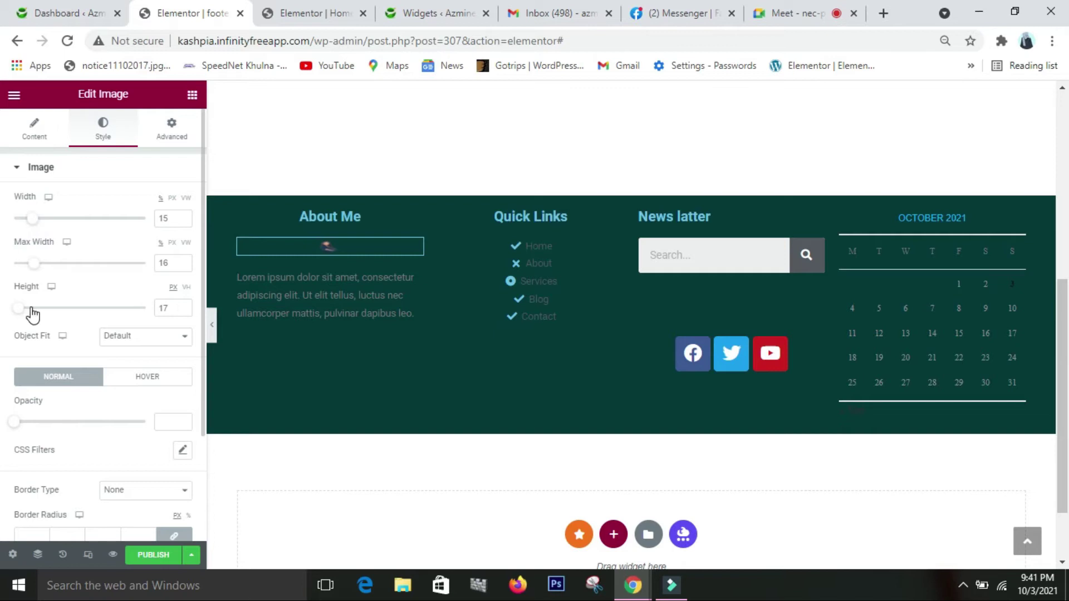
left_click_drag(22, 304, 7, 340)
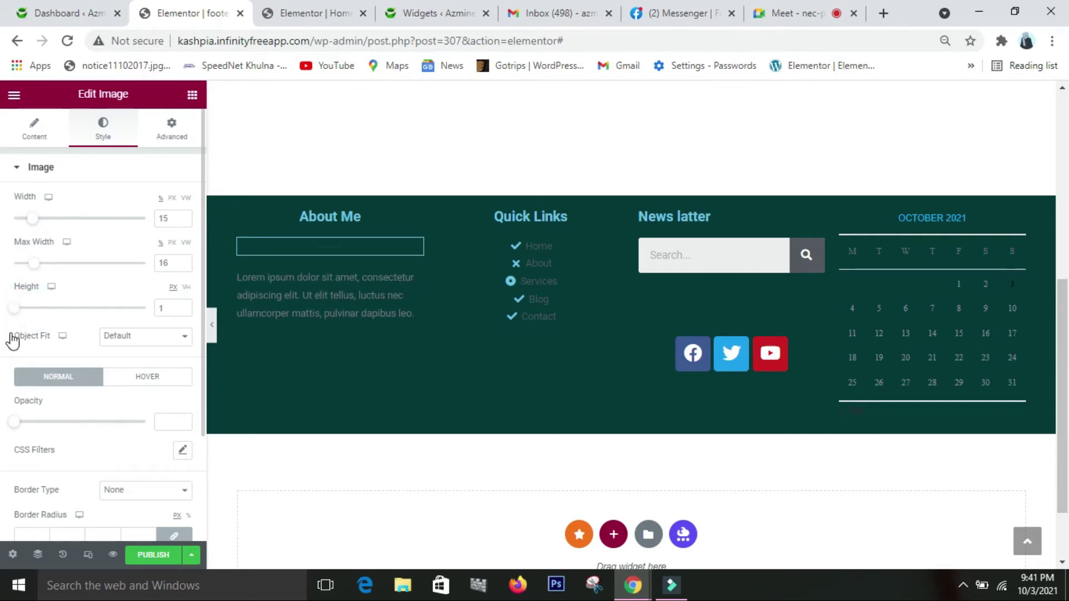
left_click(183, 307)
left_click(183, 307)
left_click(183, 307)
left_click(184, 308)
left_click(184, 308)
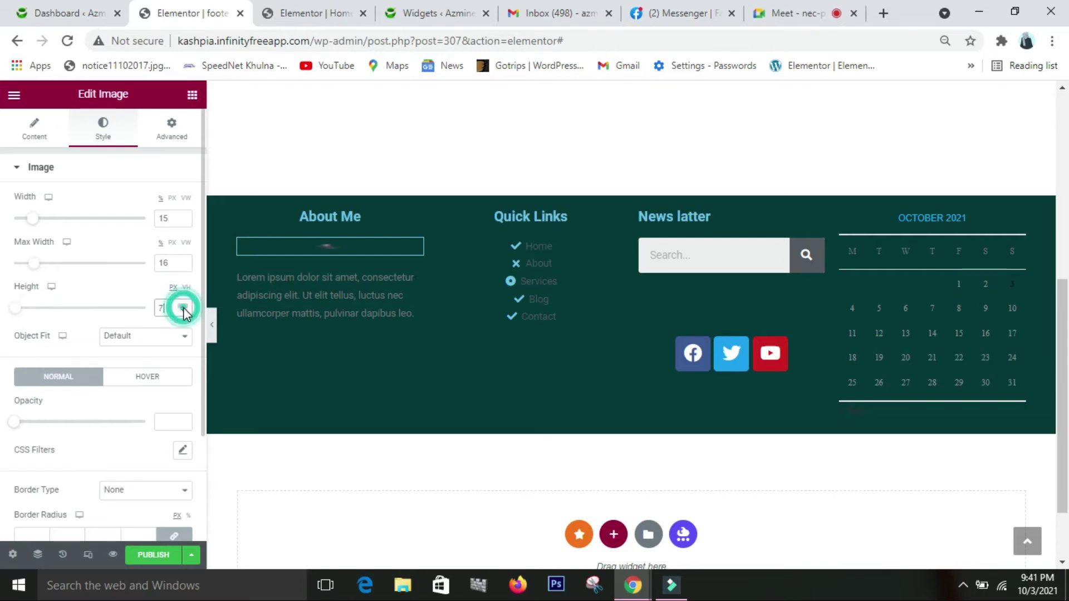
- Clear the About Me image's height, max width and width values
key("BackSpace")
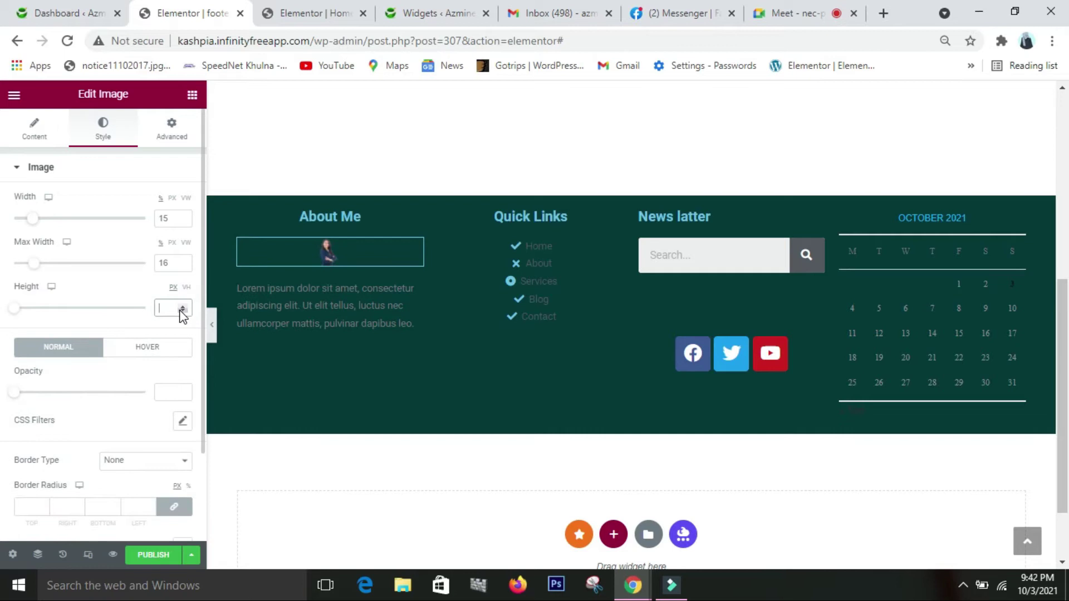
left_click(170, 261)
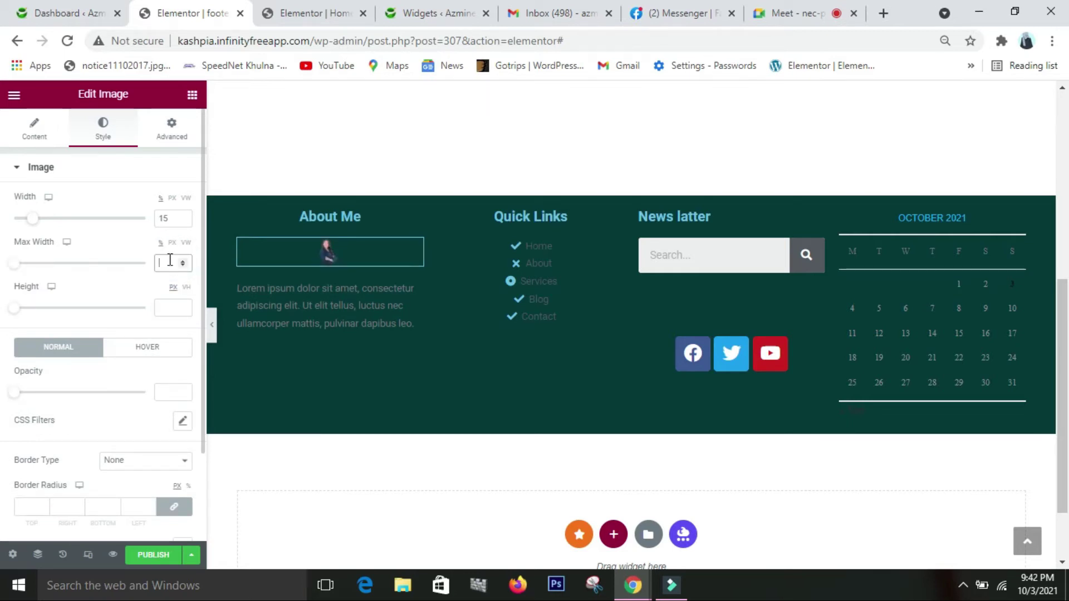
left_click(173, 218)
key("BackSpace")
key("BackSpace")
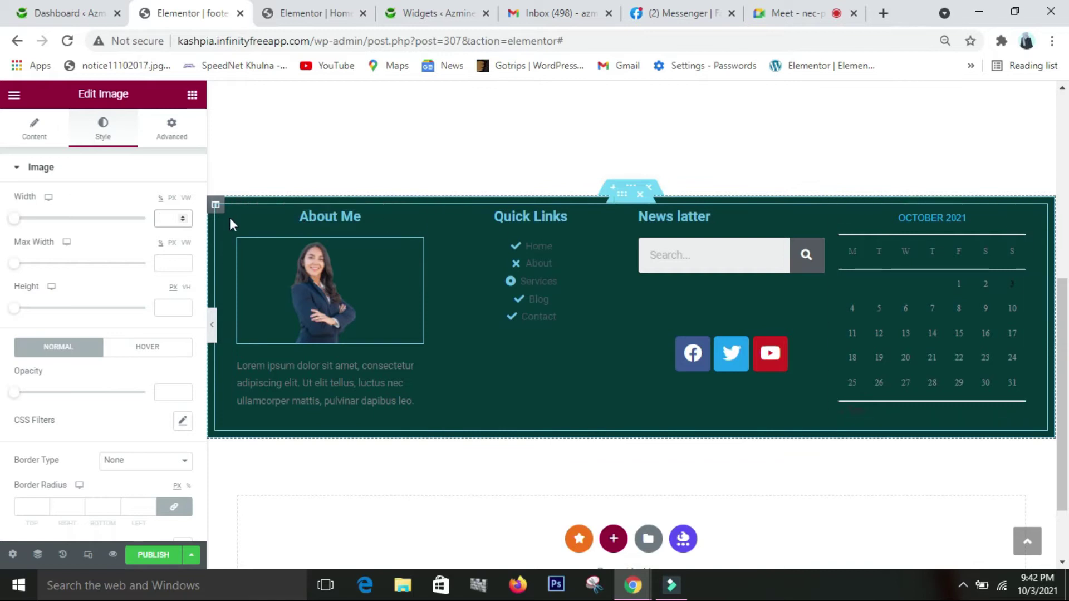
- Set the text color of the About Me paragraph to off-white #F4EEEE
scroll(512, 233, "up", 1)
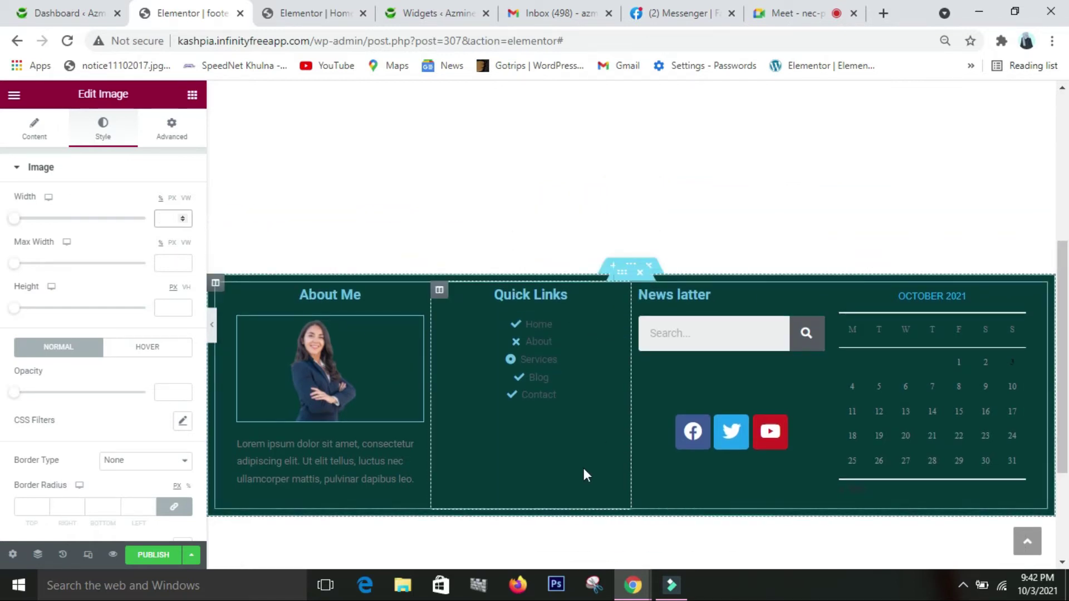
left_click(311, 485)
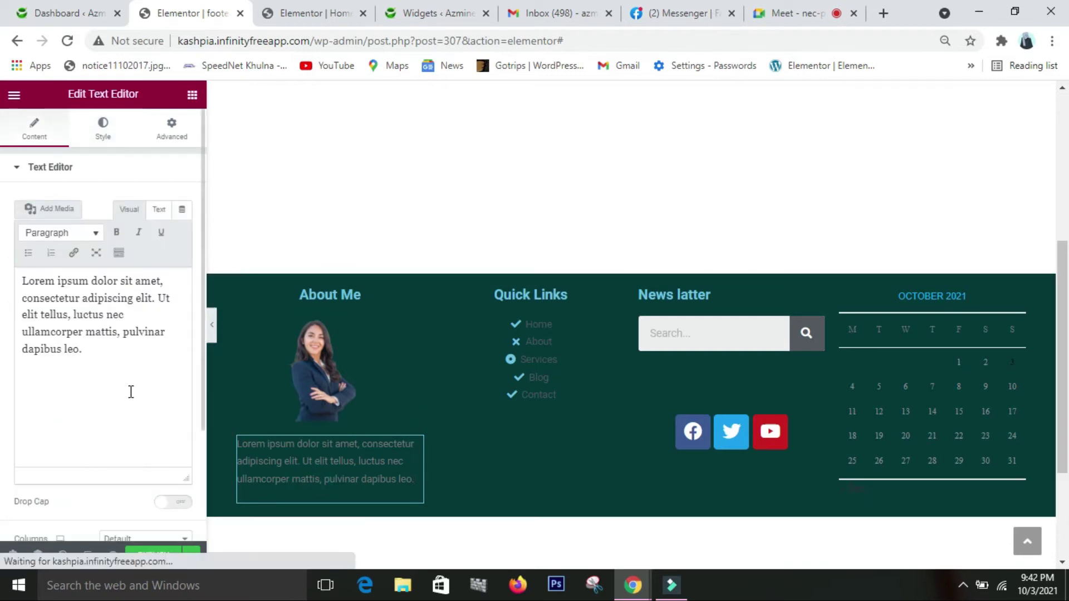
left_click(104, 143)
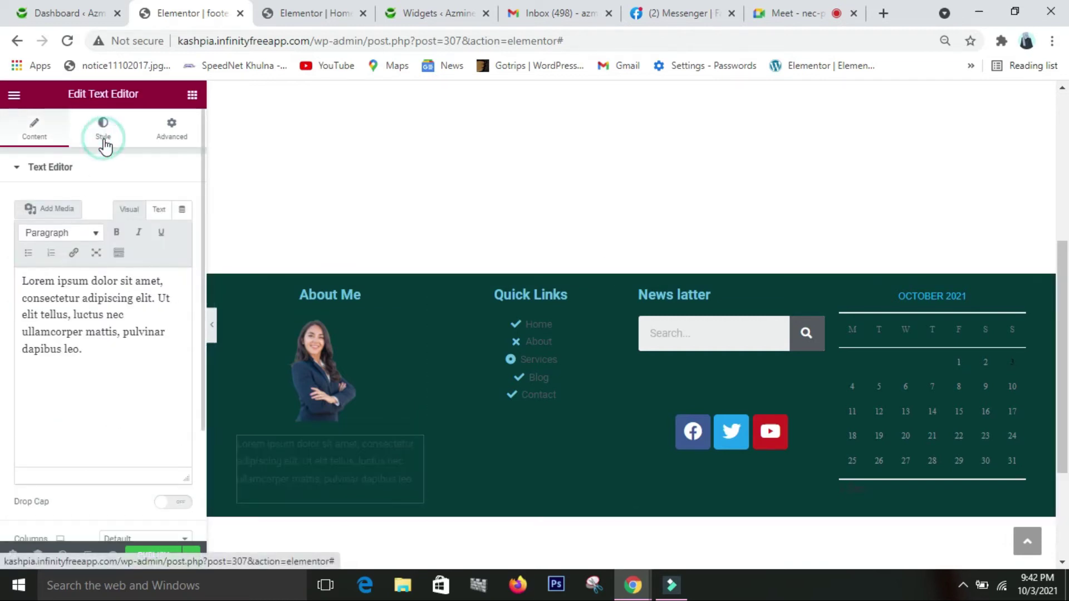
left_click(183, 232)
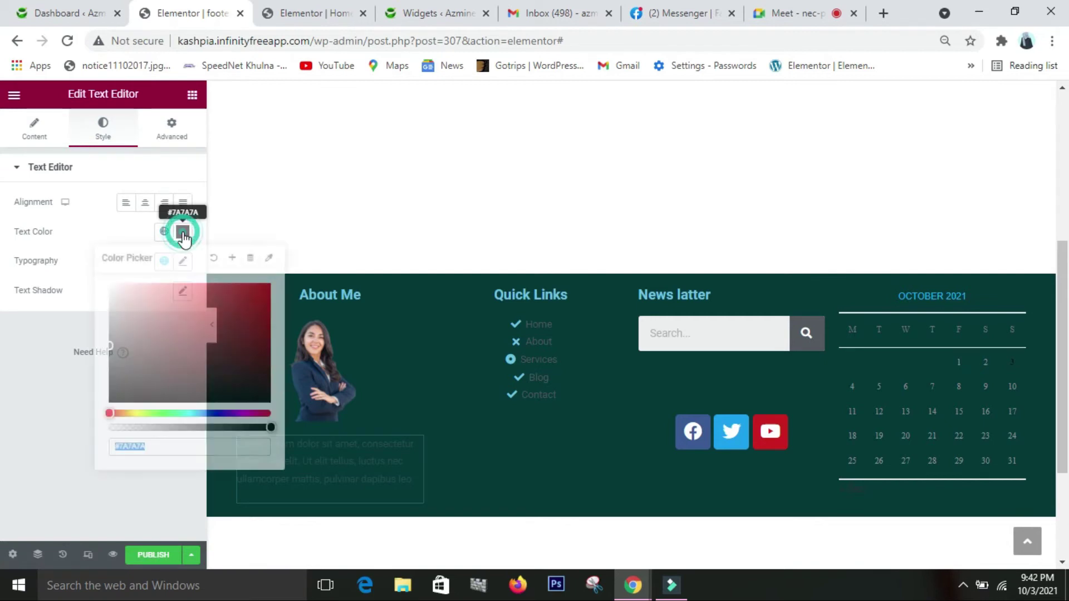
left_click(112, 287)
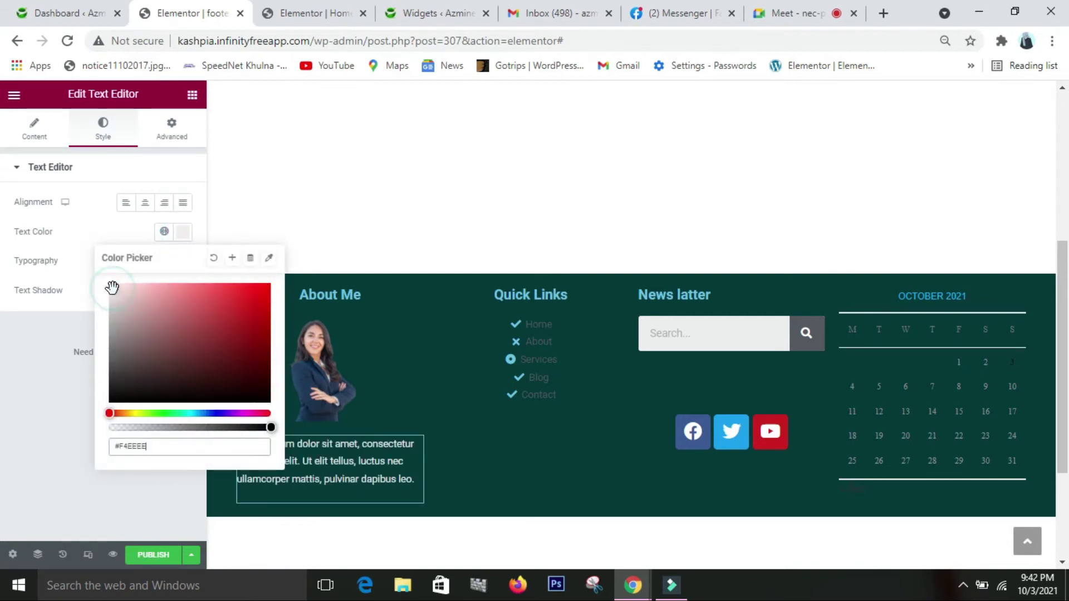
left_click(82, 483)
- Set the text color of the Quick Links icon list to near-white #F3F8FD
left_click(479, 409)
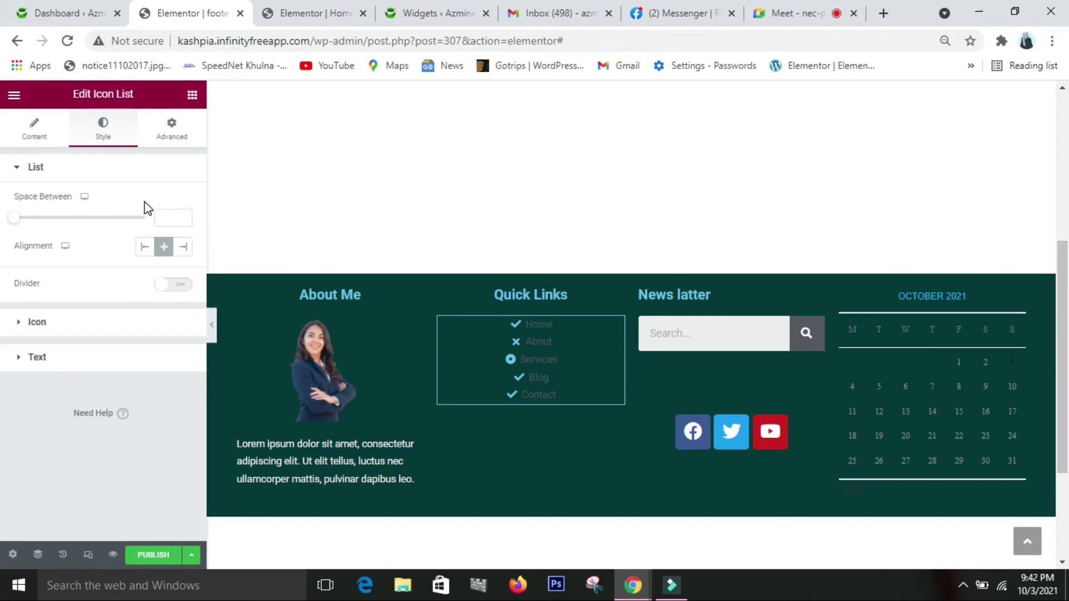
left_click(100, 360)
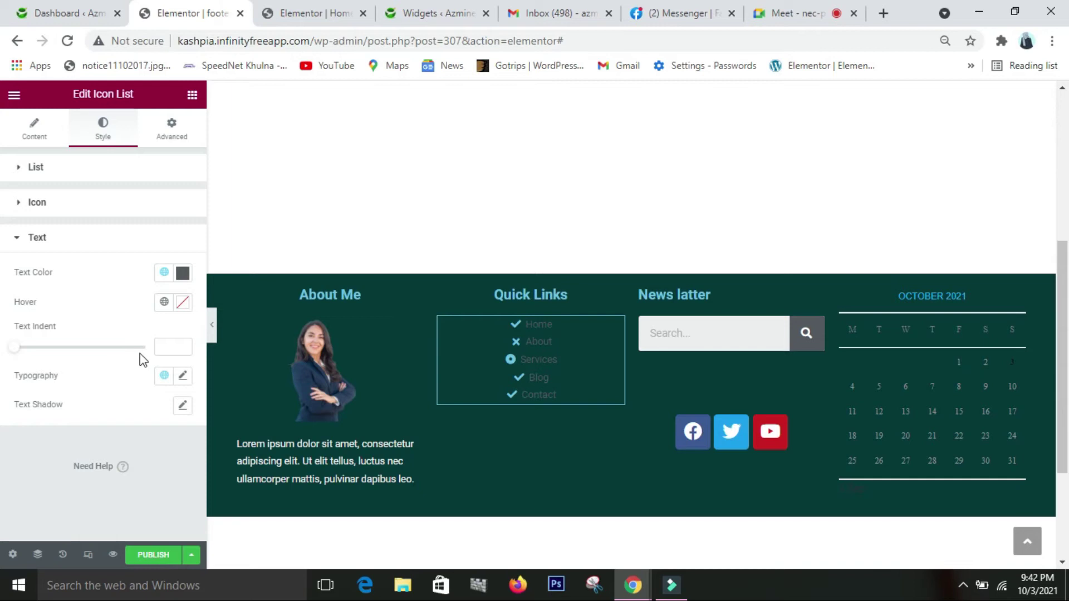
left_click(182, 274)
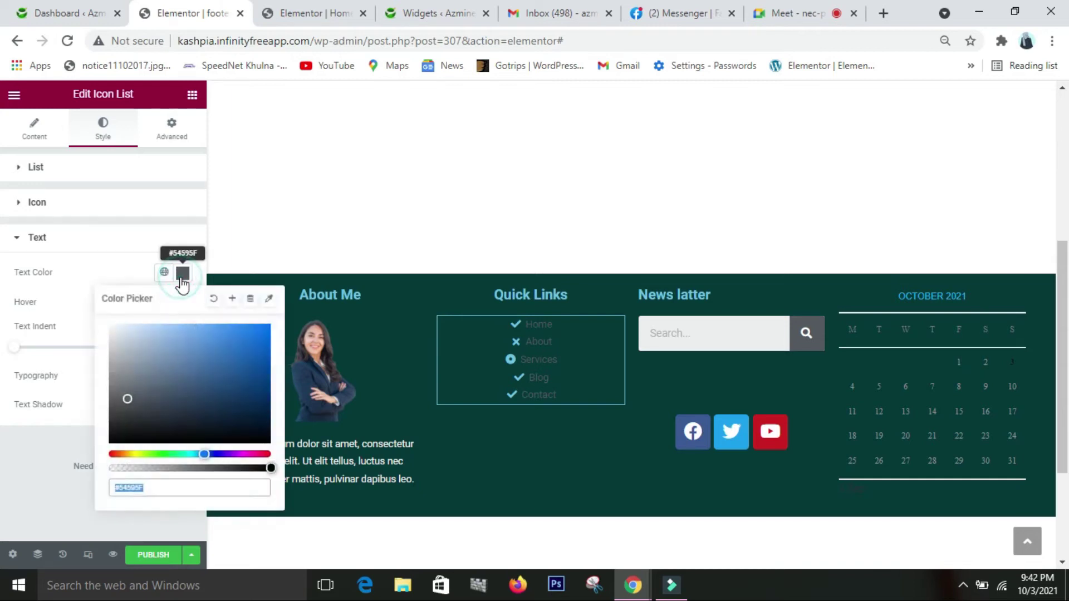
left_click(116, 327)
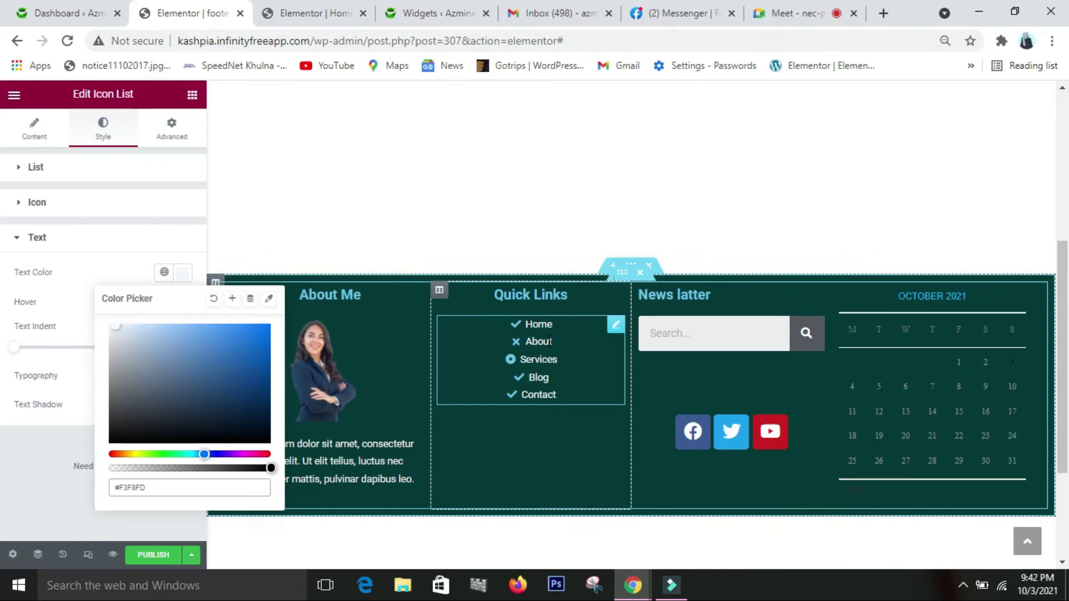
left_click(83, 303)
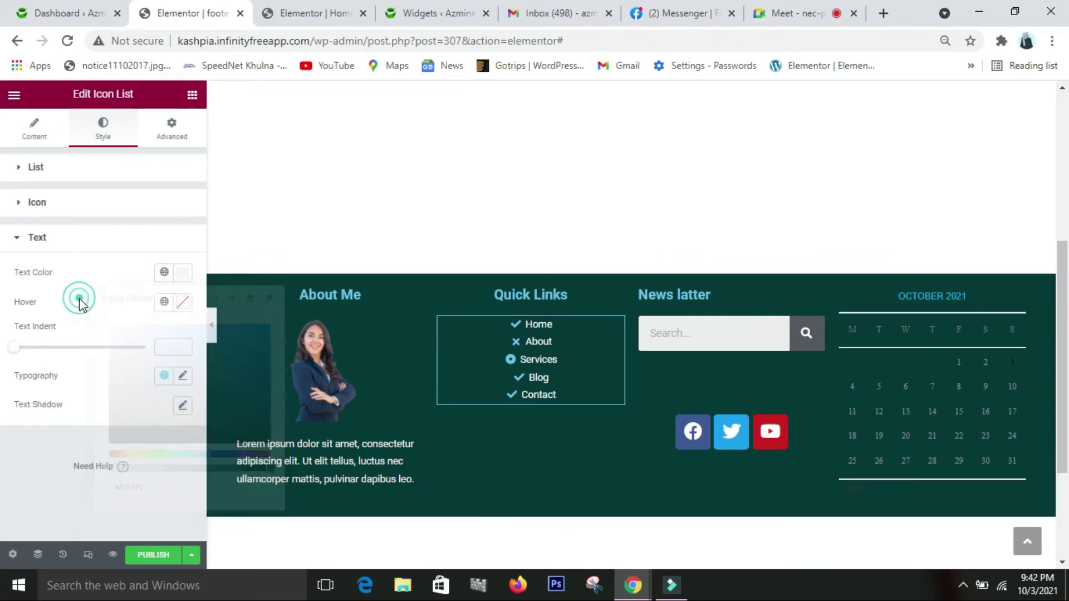
- Set the hover color of the Quick Links list text to dark gold #A5850A and preview the footer at full width
left_click(186, 303)
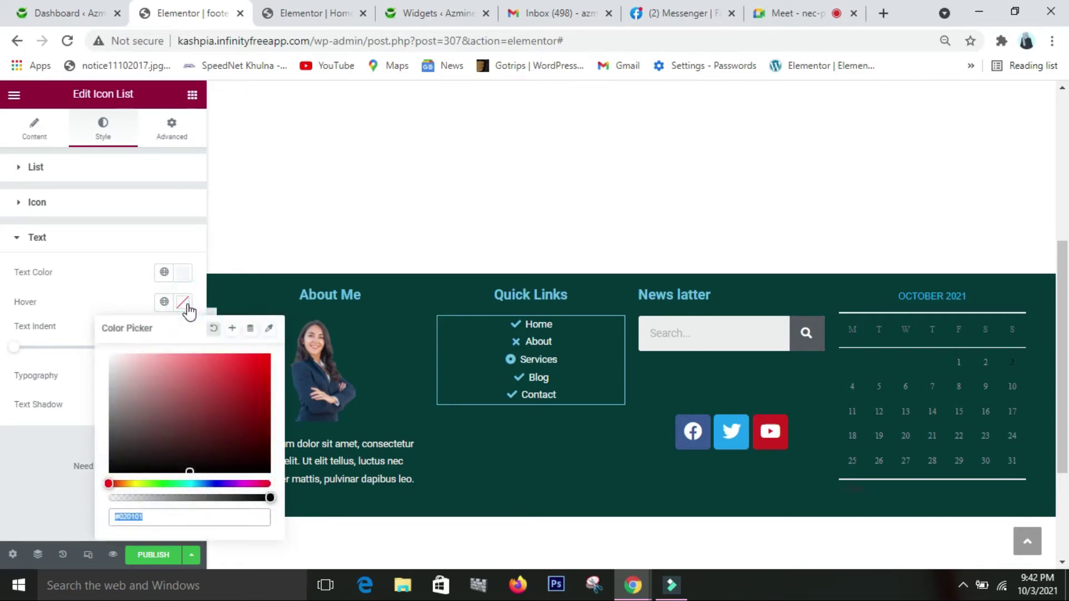
left_click(131, 484)
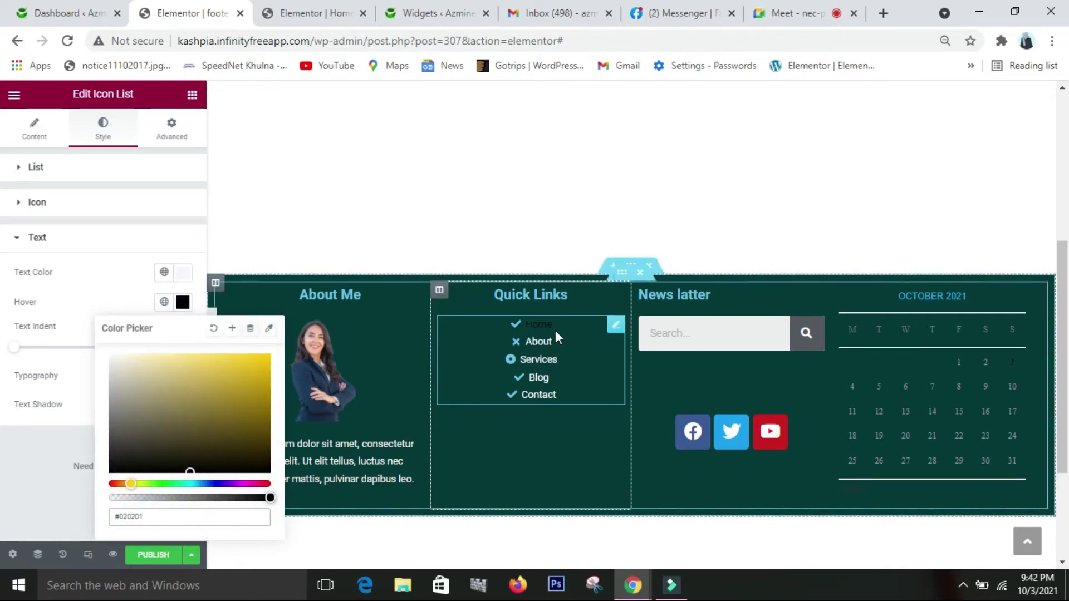
left_click(262, 395)
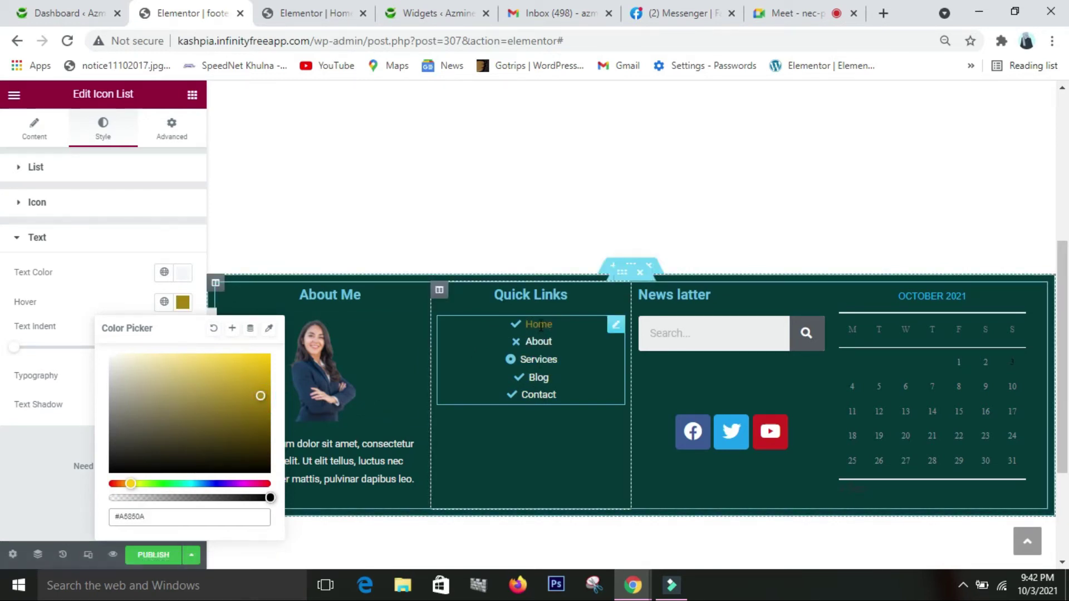
left_click(133, 281)
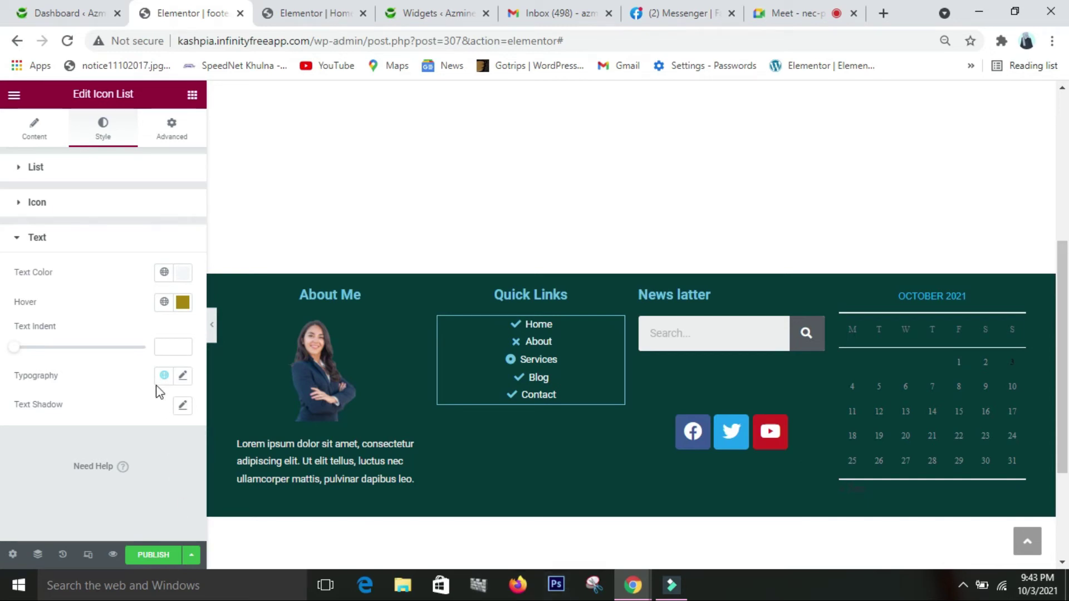
left_click(212, 328)
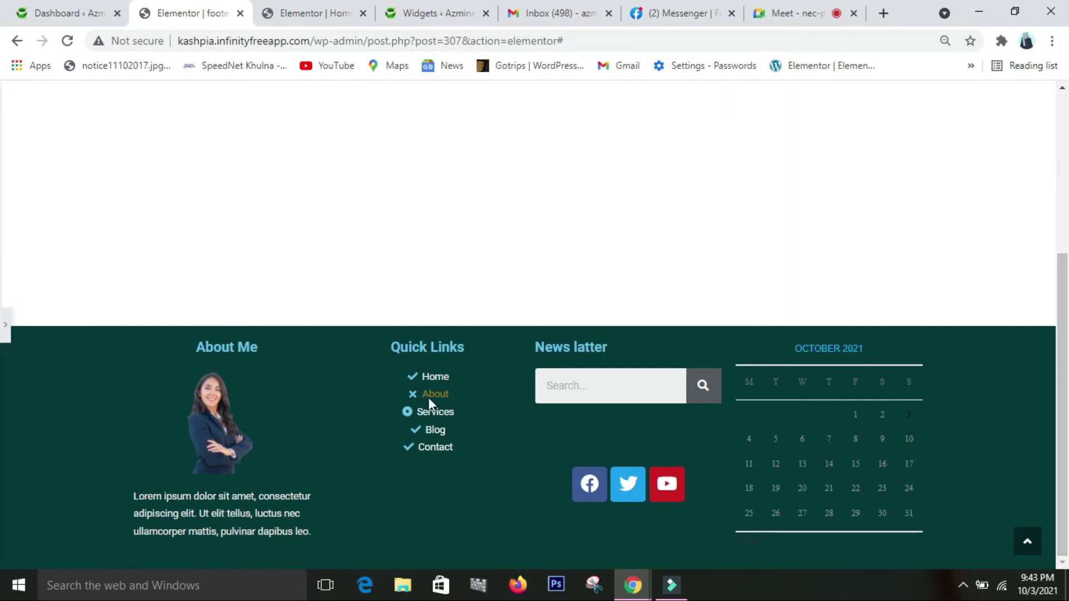
left_click(5, 328)
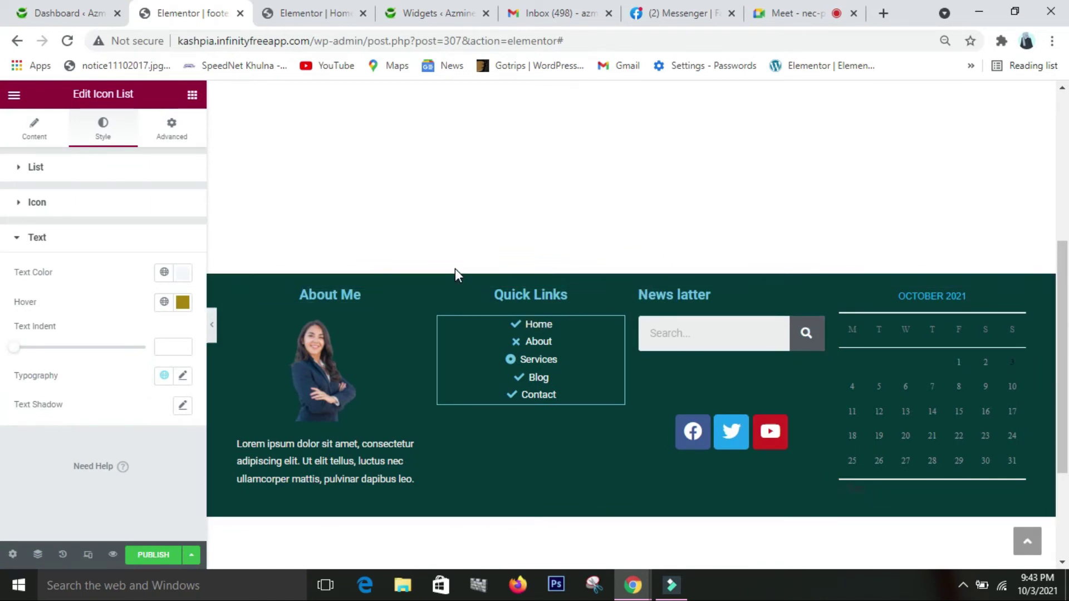
- Add a Spacer widget above the four columns inside the footer section
left_click(192, 95)
scroll(96, 379, "down", 4)
left_click_drag(151, 449, 610, 283)
- Set the size of the About Me heading to Large
left_click(280, 343)
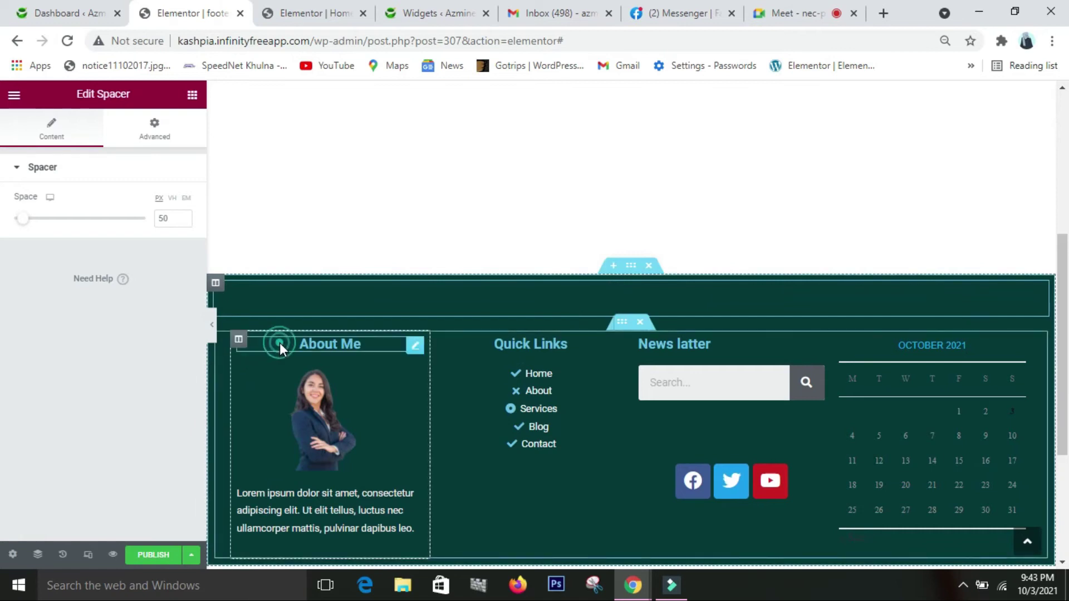
left_click(282, 341)
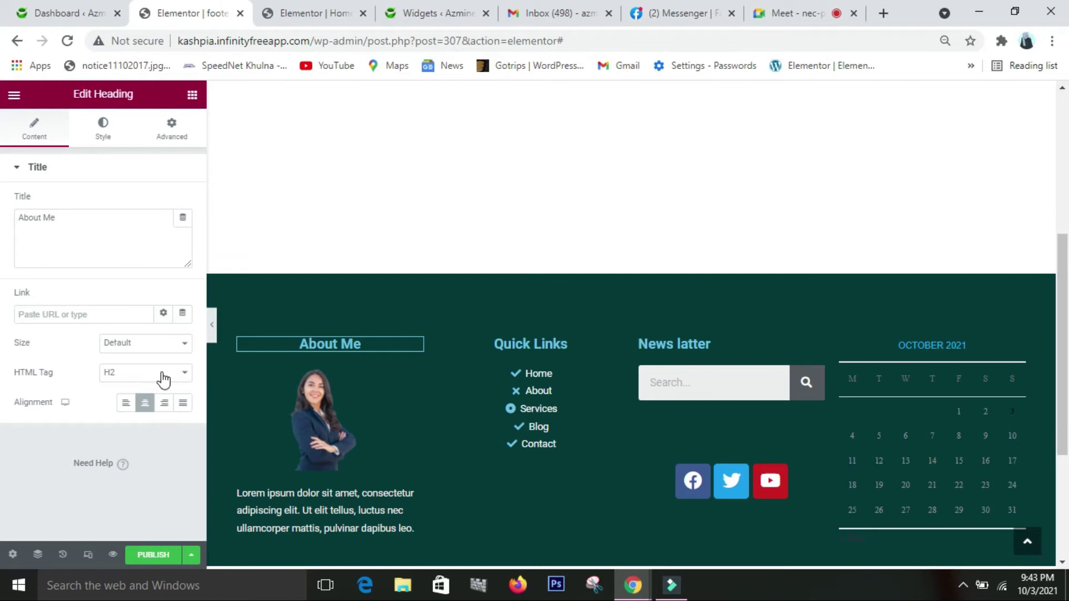
left_click(178, 346)
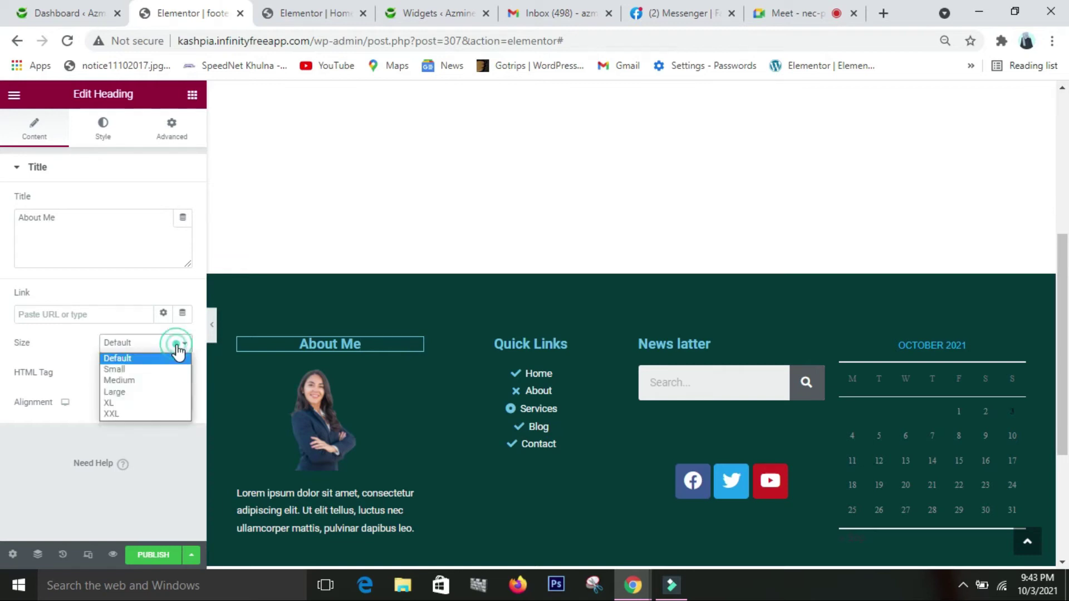
left_click(149, 393)
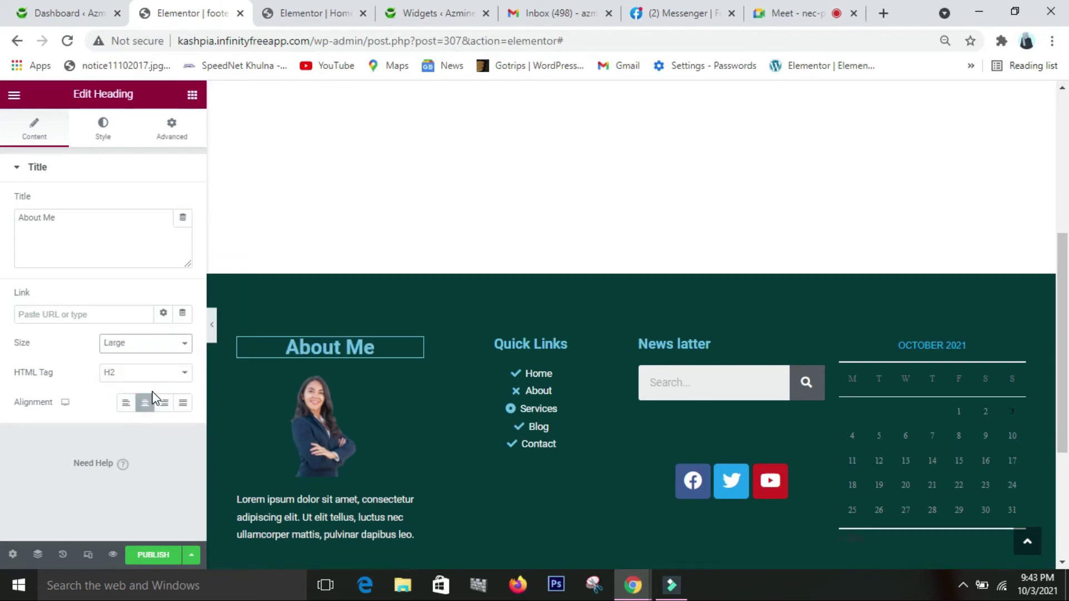
- Try to copy the About Me heading's style onto the Quick Links heading
right_click(396, 352)
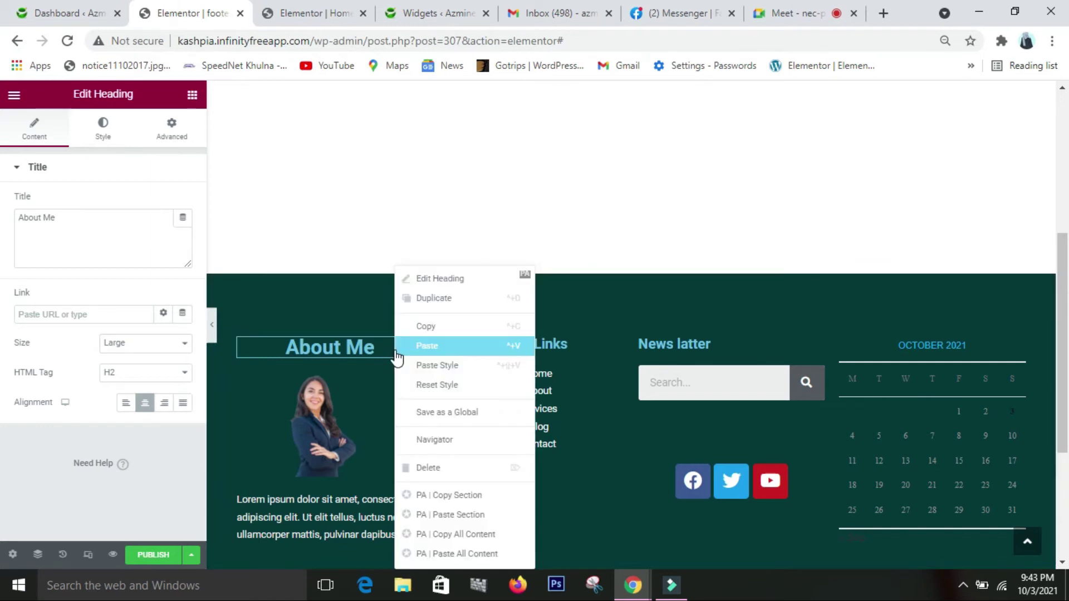
left_click(416, 328)
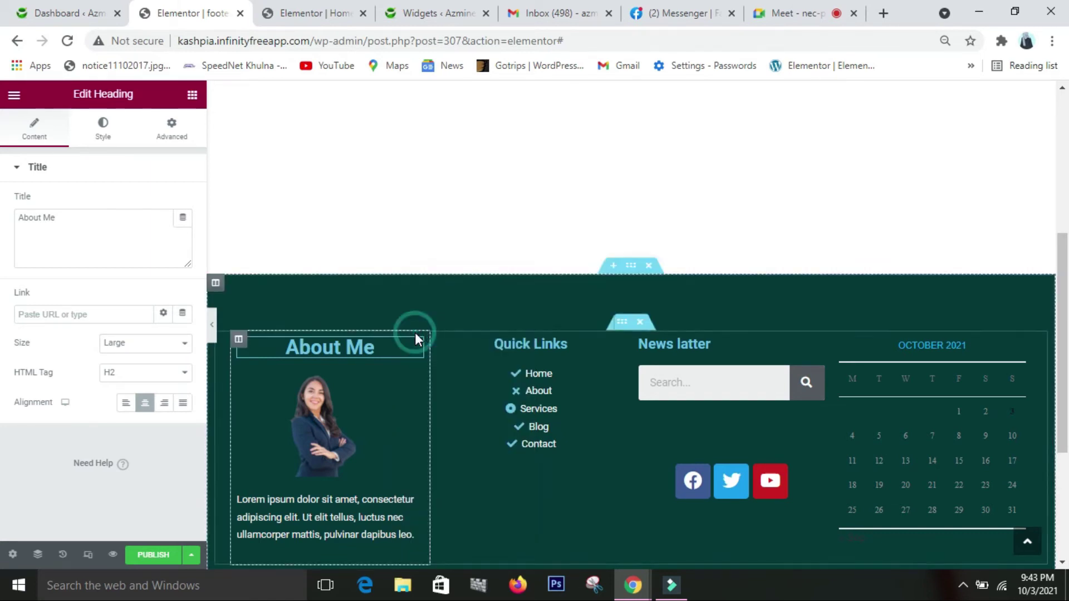
right_click(506, 341)
left_click(520, 365)
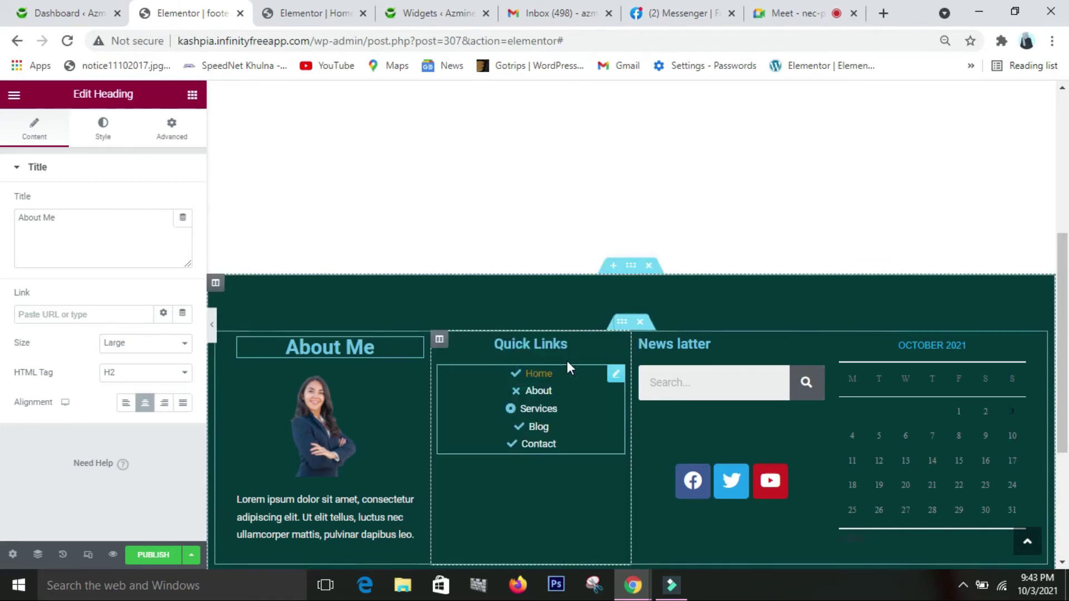
right_click(573, 347)
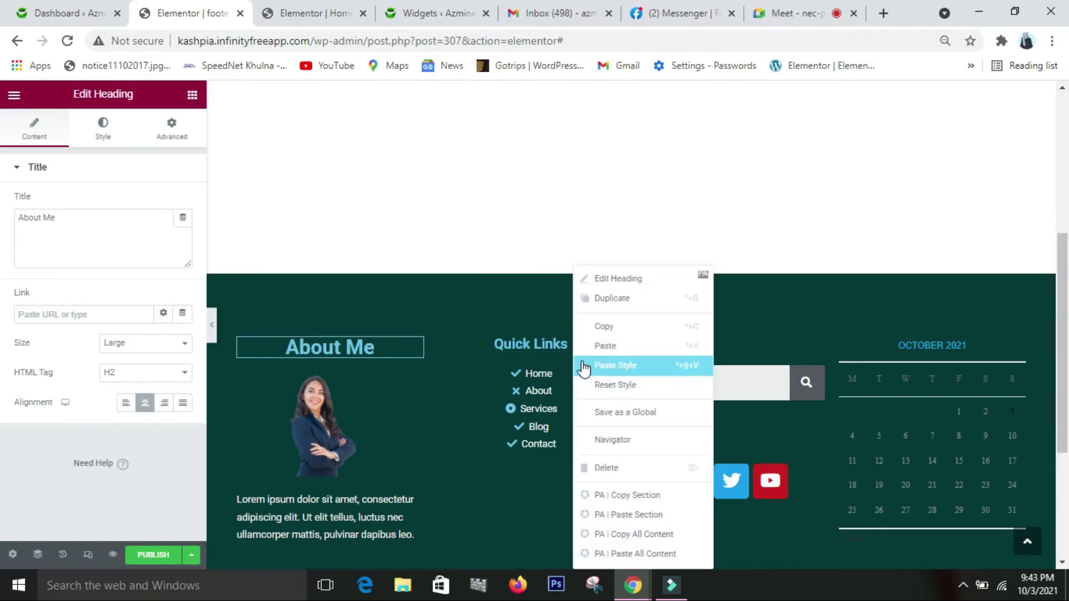
left_click(582, 363)
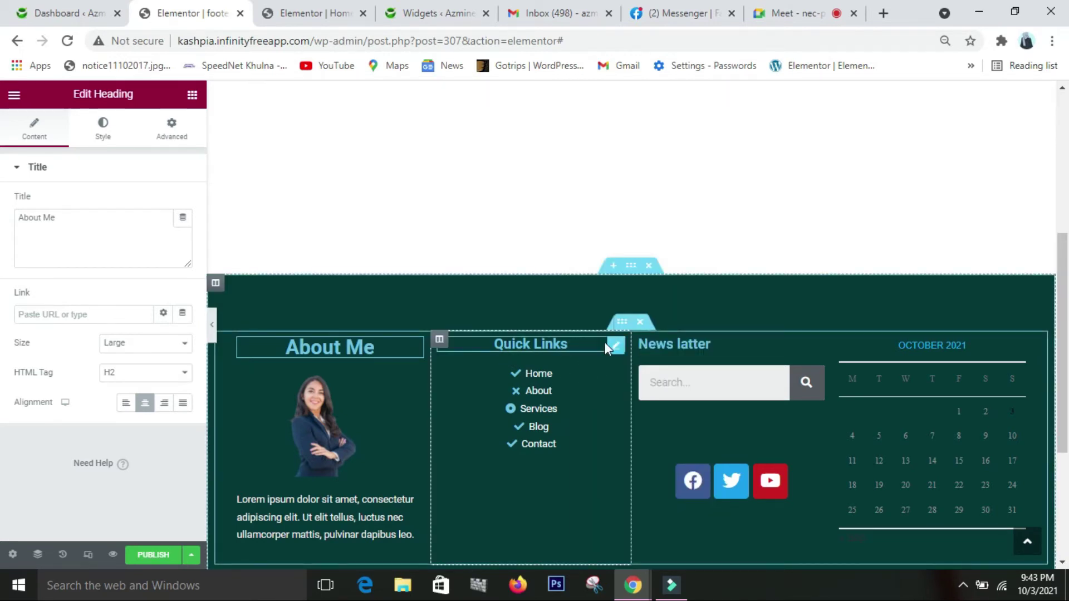
- Set the size of the Quick Links and News latter headings to Large
left_click(508, 350)
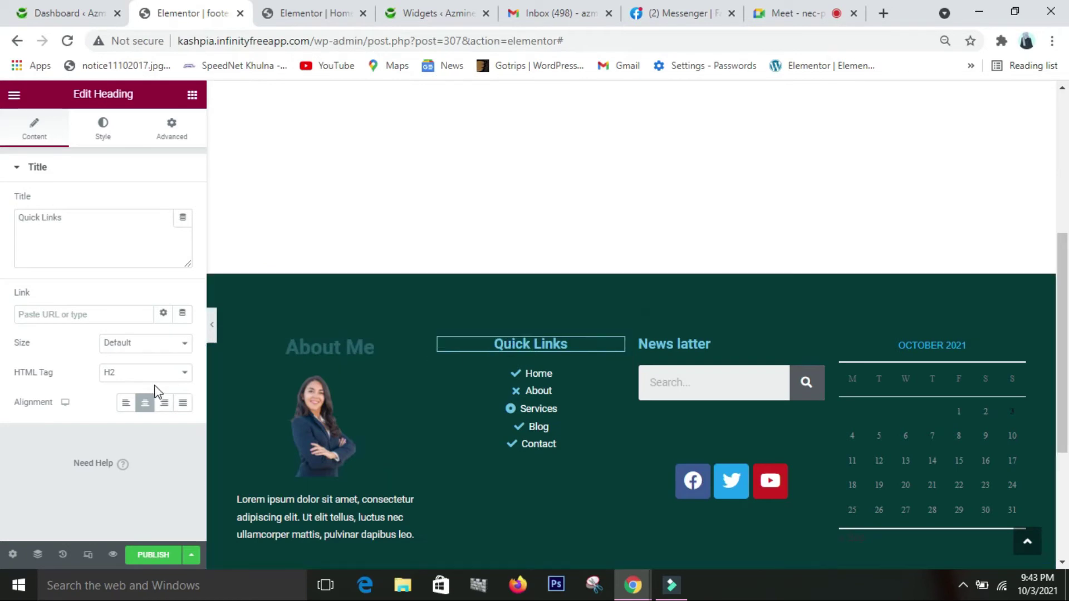
left_click(174, 349)
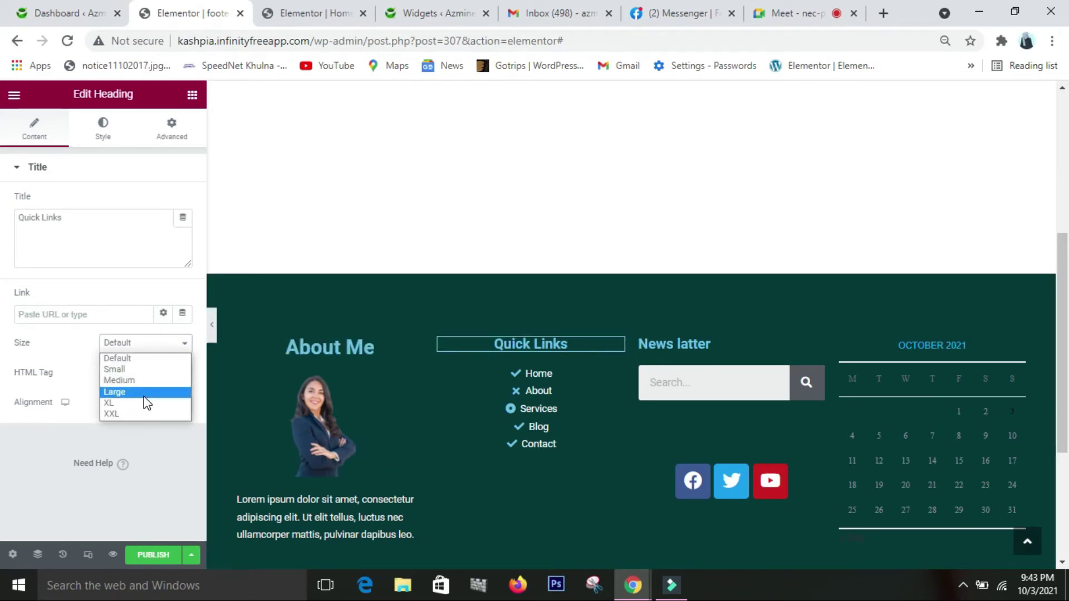
left_click(147, 393)
left_click(694, 342)
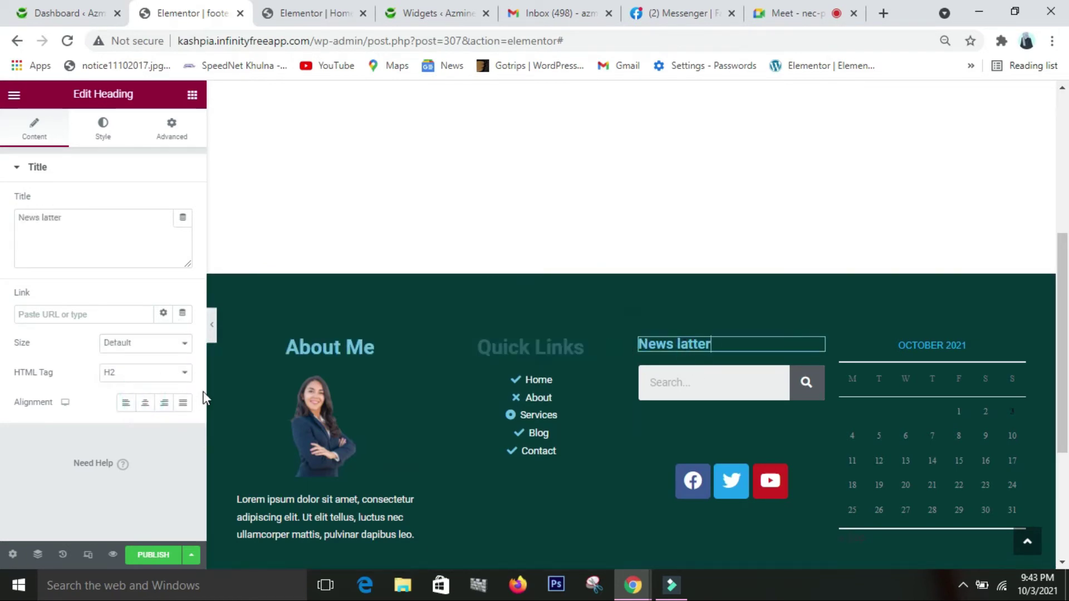
left_click(178, 350)
left_click(139, 395)
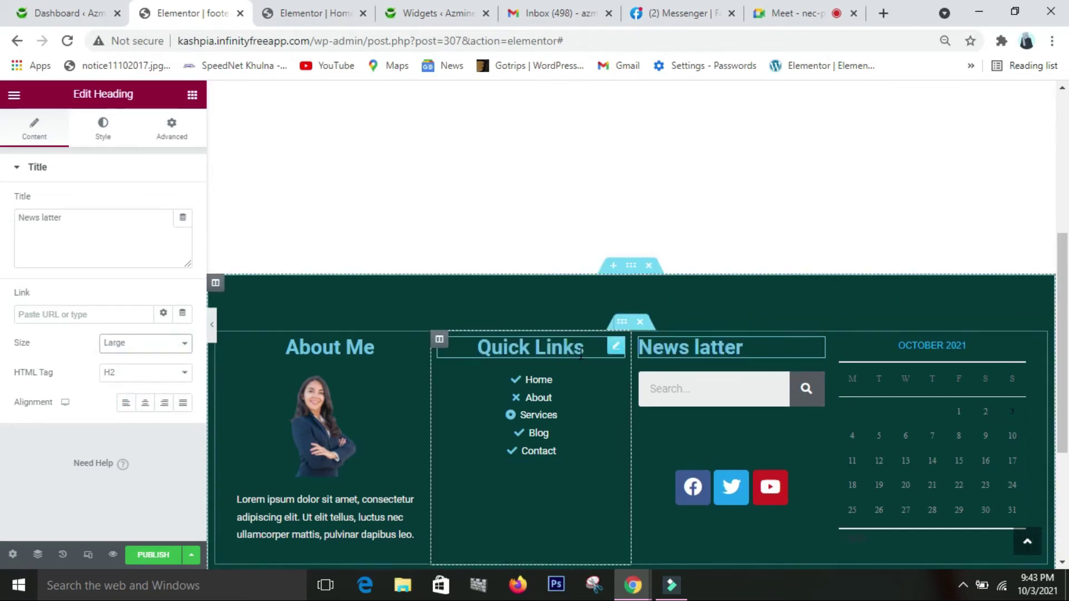
- Add a display condition to the footer template that includes the Entire Site
scroll(679, 438, "down", 3)
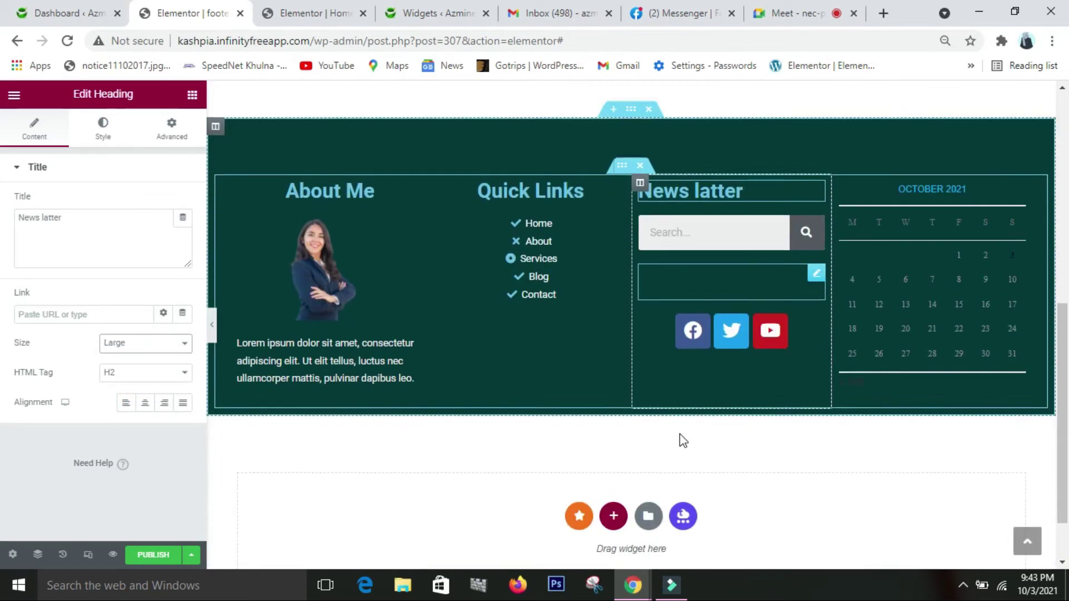
left_click(191, 556)
left_click(123, 500)
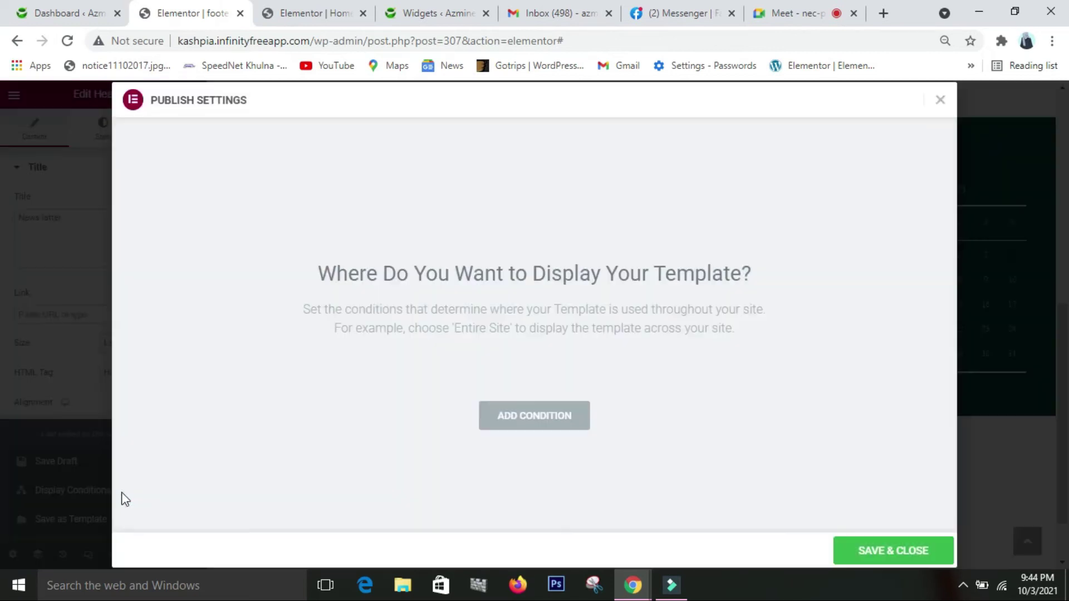
left_click(573, 422)
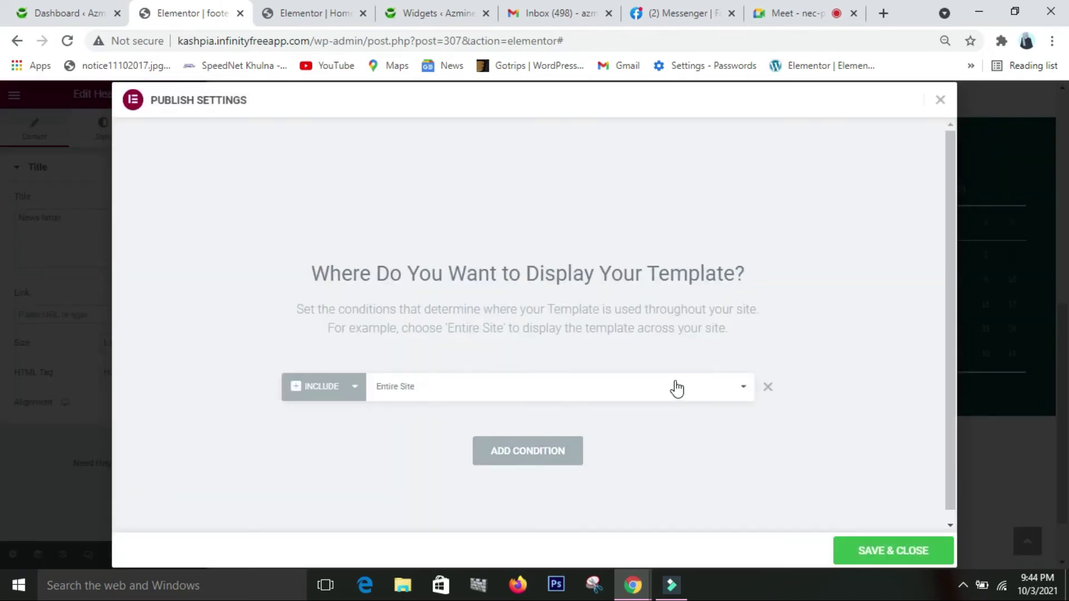
left_click(649, 408)
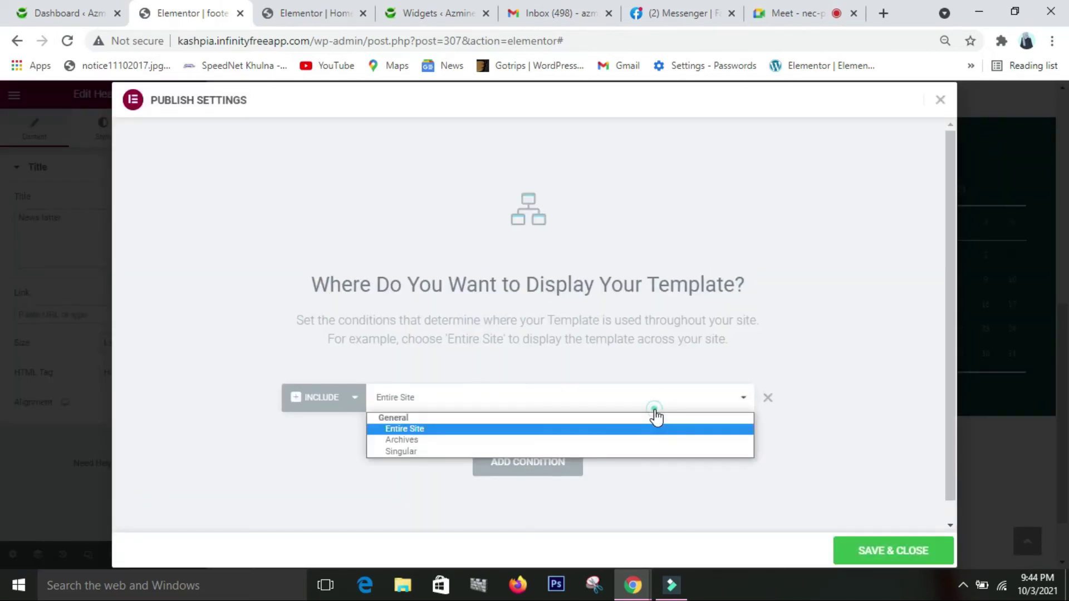
left_click(592, 431)
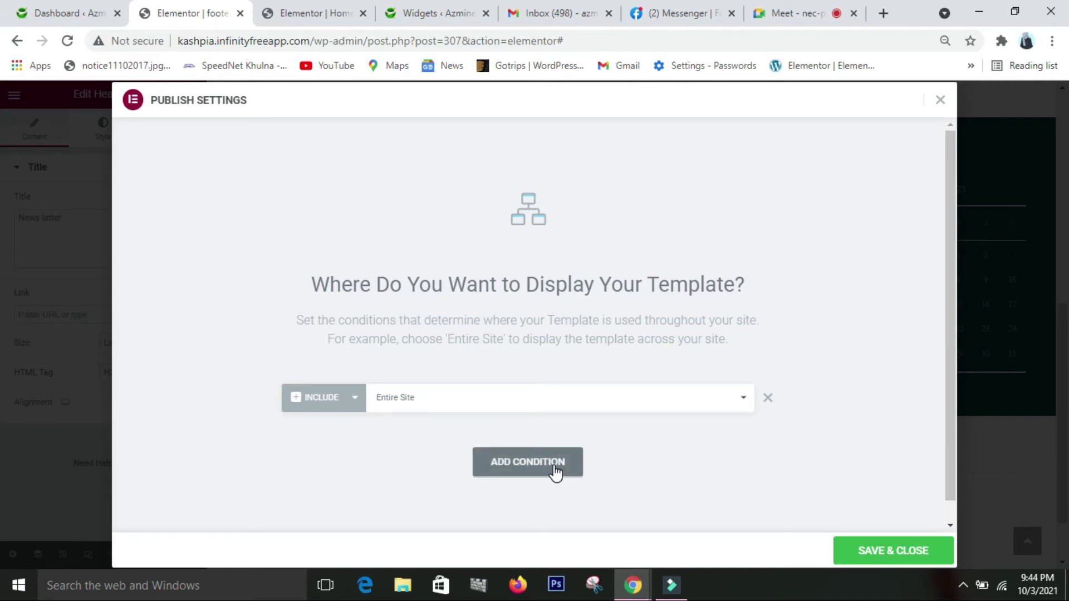